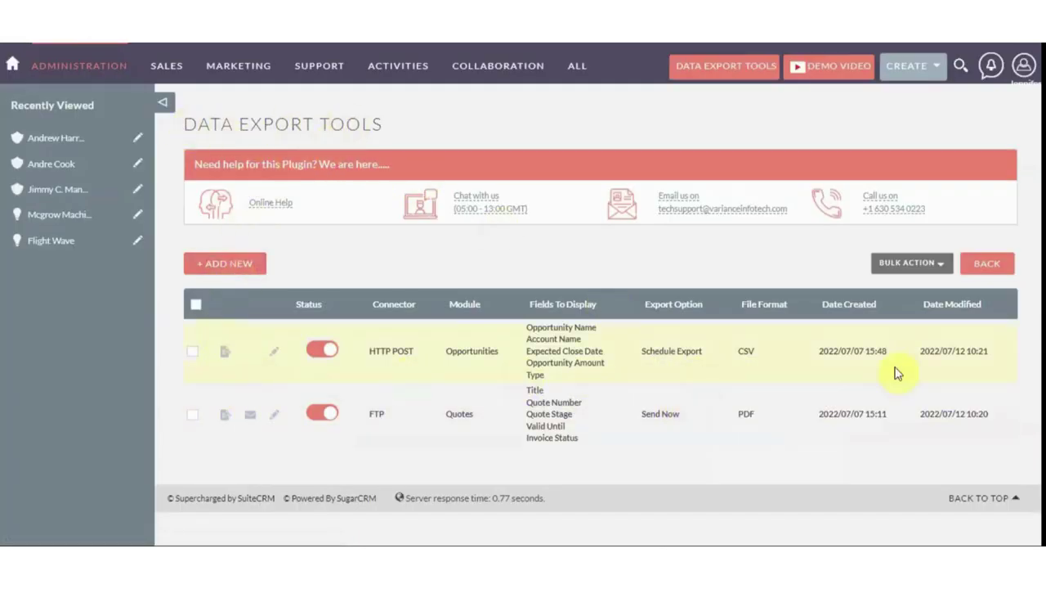
Create a new export on the FTP connector with the server path filled in and status switched on
{"action": "left_click", "coordinate": [230, 274]}
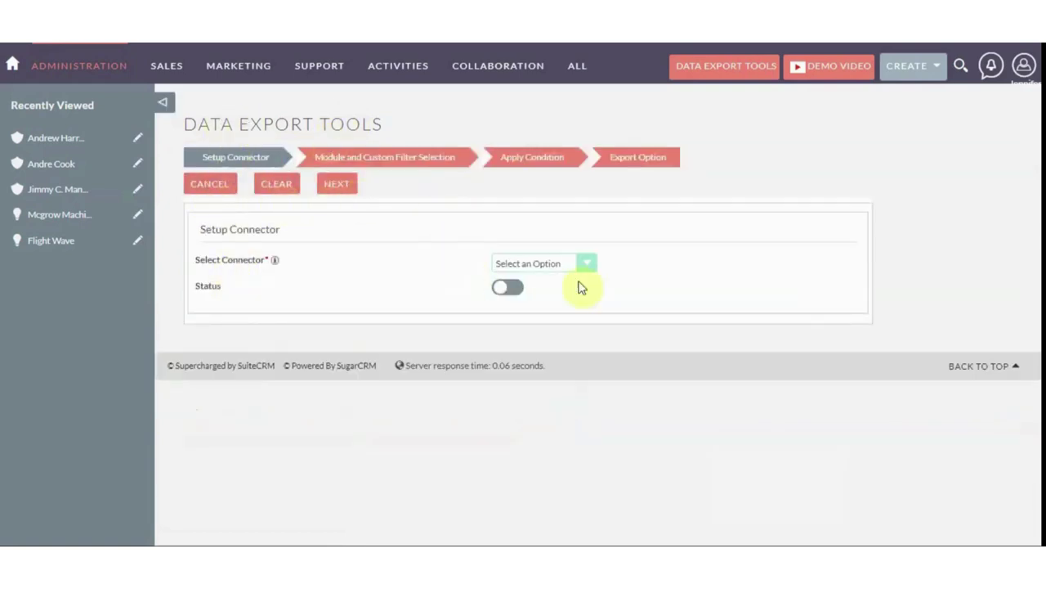
{"action": "left_click", "coordinate": [523, 264]}
{"action": "left_click", "coordinate": [523, 290]}
{"action": "left_click", "coordinate": [448, 404]}
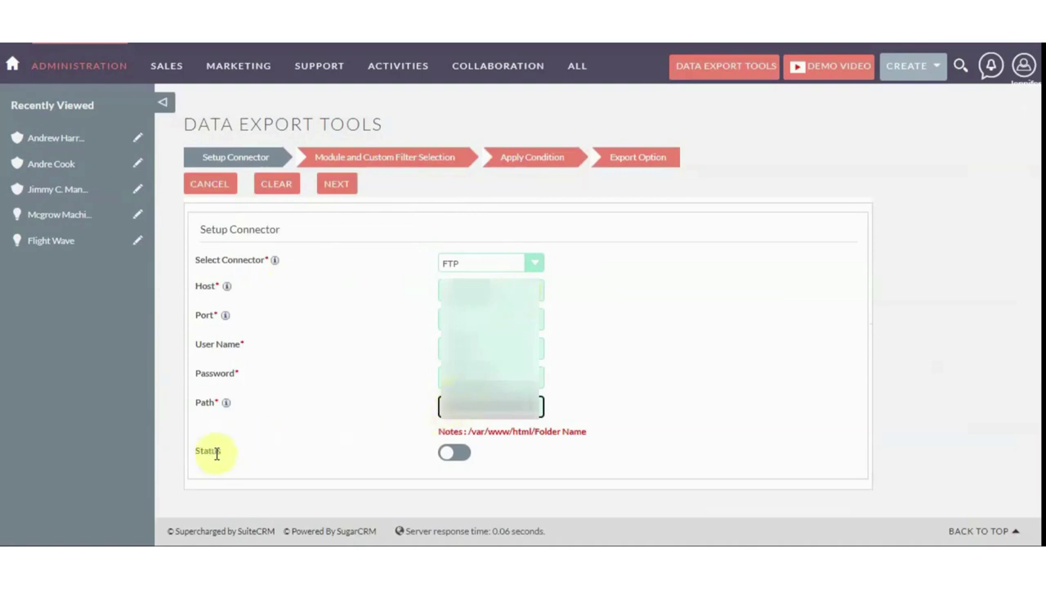
{"action": "left_click", "coordinate": [447, 453]}
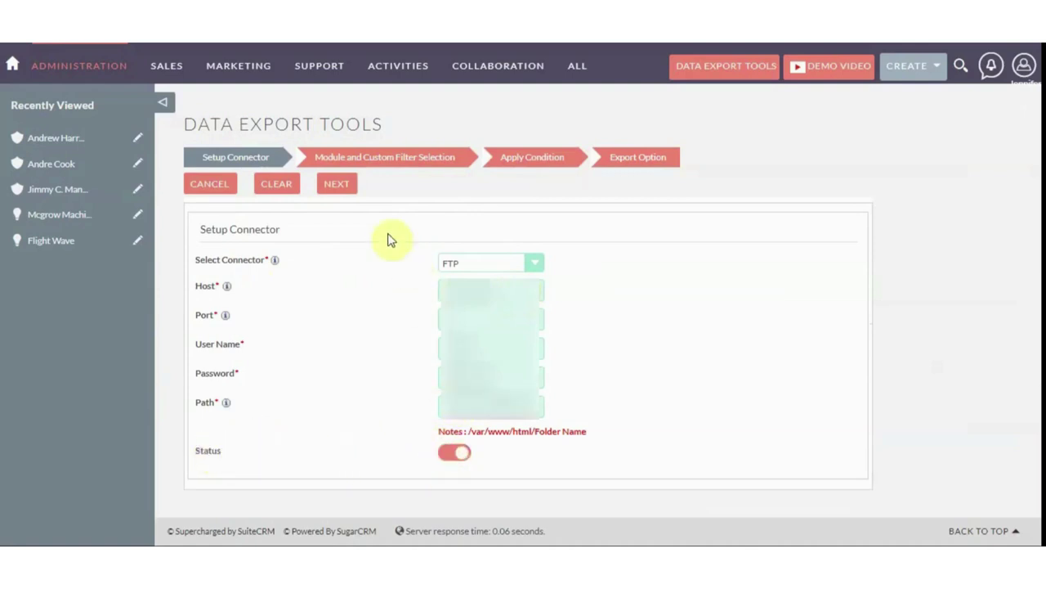
{"action": "left_click", "coordinate": [339, 188]}
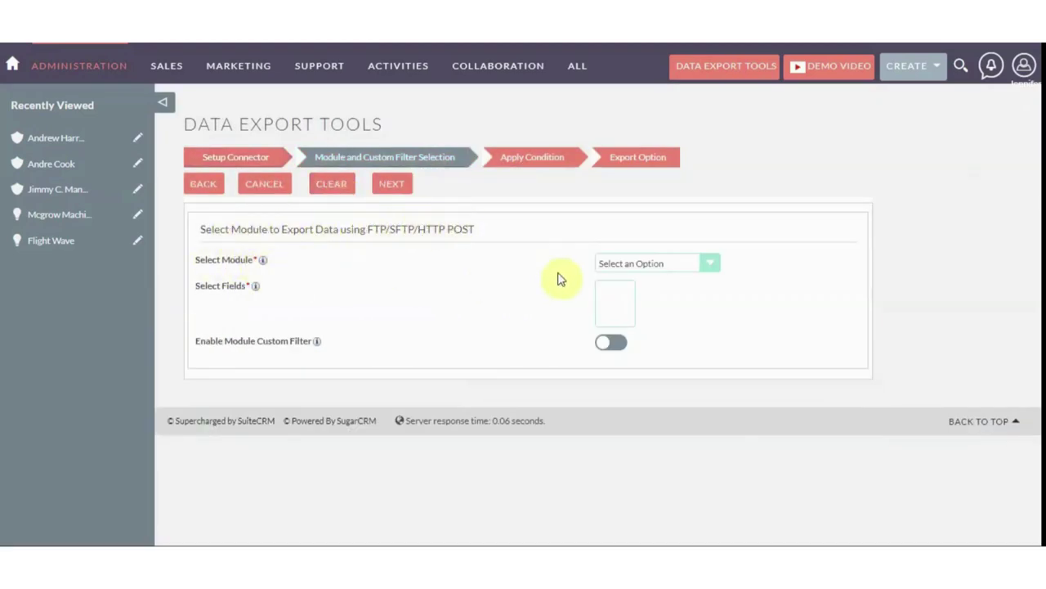
Target the Accounts module and select the Name and Office Phone fields for export
{"action": "left_click", "coordinate": [611, 263]}
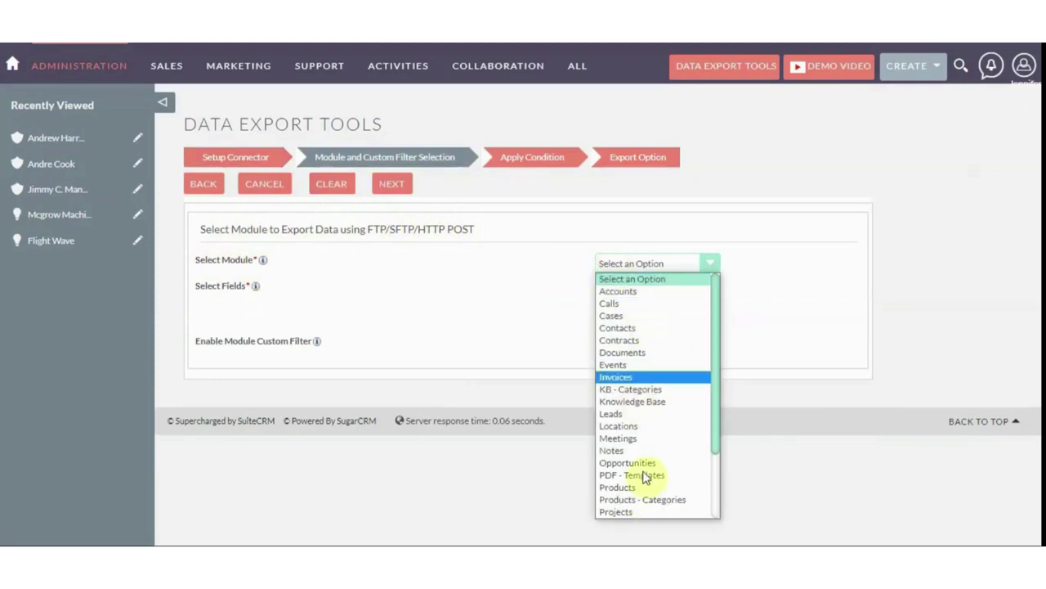
{"action": "scroll", "coordinate": [703, 355], "scroll_direction": "down", "scroll_amount": 1}
{"action": "scroll", "coordinate": [690, 392], "scroll_direction": "up", "scroll_amount": 1}
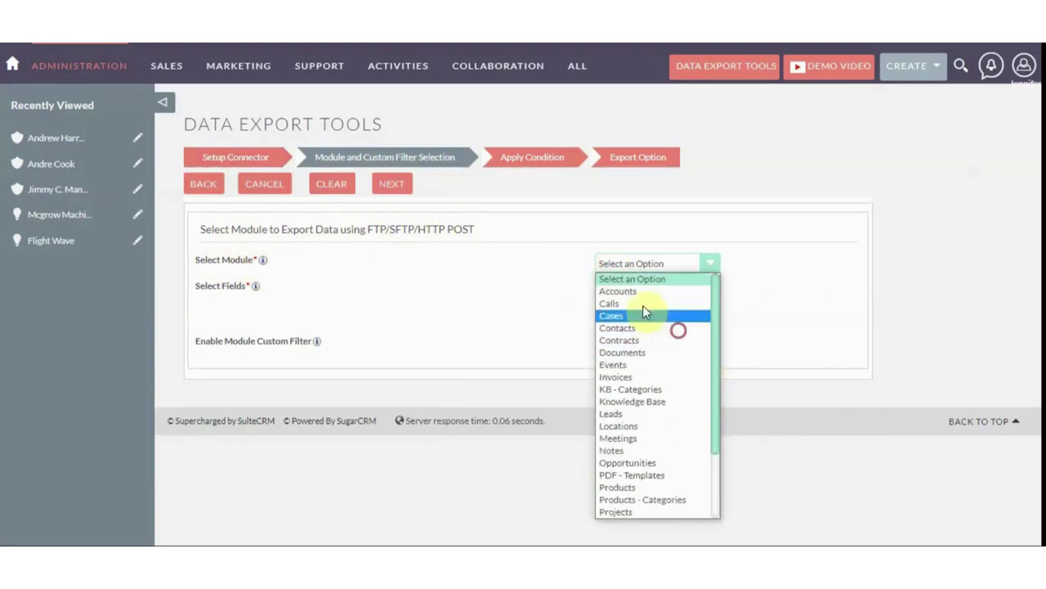
{"action": "left_click", "coordinate": [614, 292]}
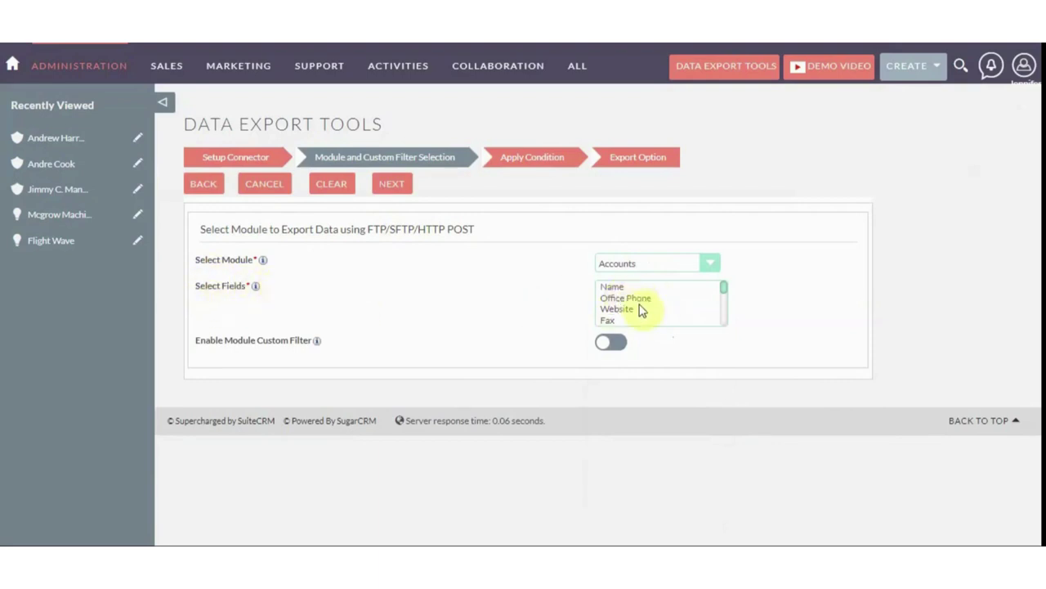
{"action": "mouse_move", "coordinate": [721, 288]}
{"action": "left_mouse_down"}
{"action": "mouse_move", "coordinate": [731, 332]}
{"action": "mouse_move", "coordinate": [723, 268]}
{"action": "left_mouse_up"}
{"action": "left_click", "coordinate": [667, 287]}
{"action": "scroll", "coordinate": [724, 290], "scroll_direction": "down", "scroll_amount": 3}
{"action": "scroll", "coordinate": [725, 290], "scroll_direction": "up", "scroll_amount": 3}
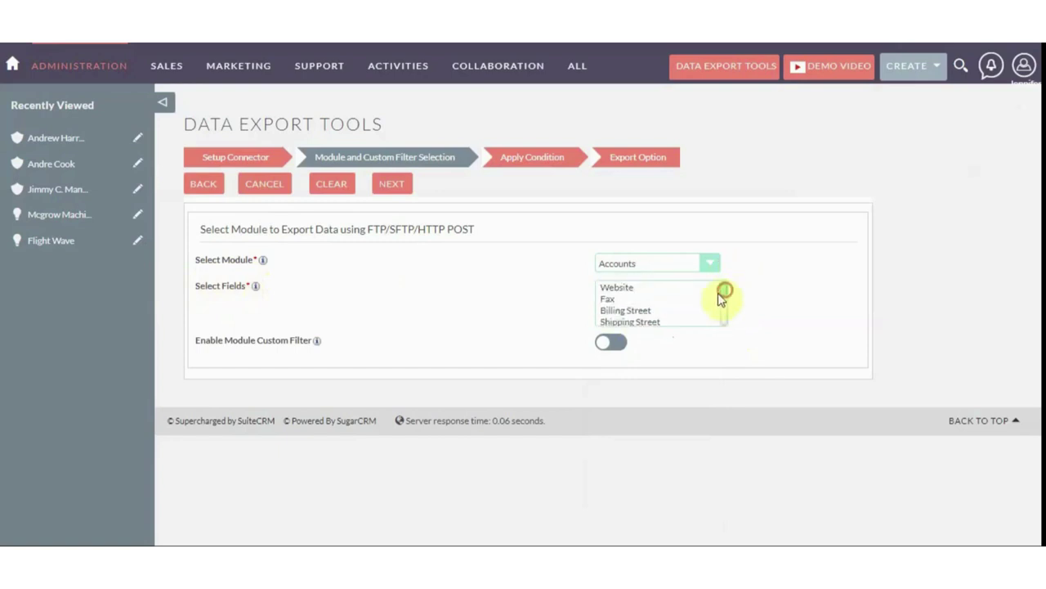
{"action": "left_click", "coordinate": [656, 287]}
{"action": "scroll", "coordinate": [725, 288], "scroll_direction": "down", "scroll_amount": 2}
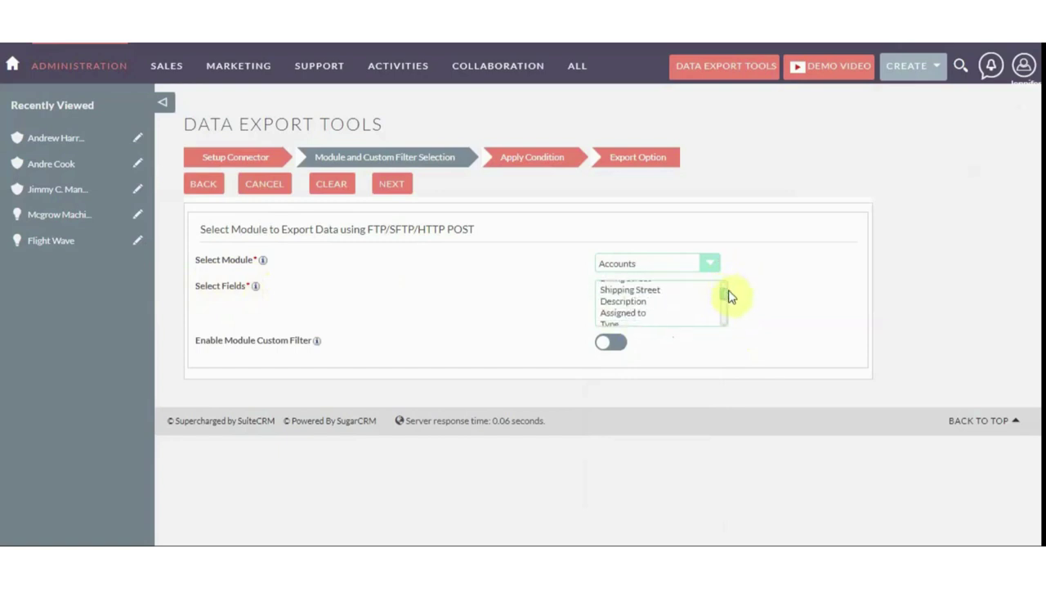
{"action": "left_click_drag", "start_coordinate": [730, 297], "coordinate": [729, 308]}
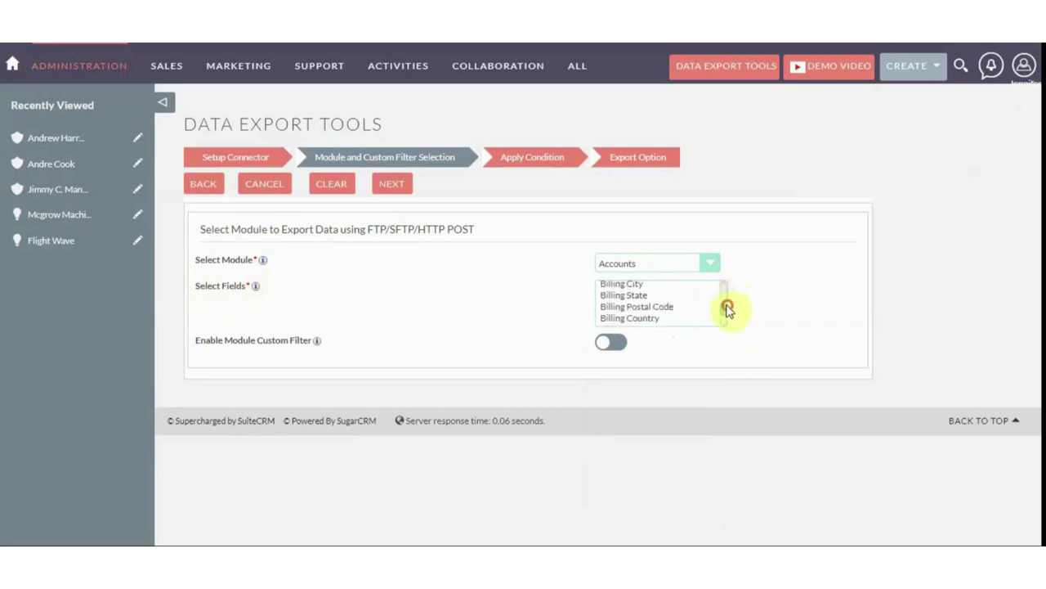
{"action": "left_click", "coordinate": [641, 287]}
{"action": "left_click", "coordinate": [666, 318], "text": "ctrl"}
{"action": "scroll", "coordinate": [723, 304], "scroll_direction": "down", "scroll_amount": 3}
{"action": "left_click_drag", "start_coordinate": [678, 285], "coordinate": [652, 323]}
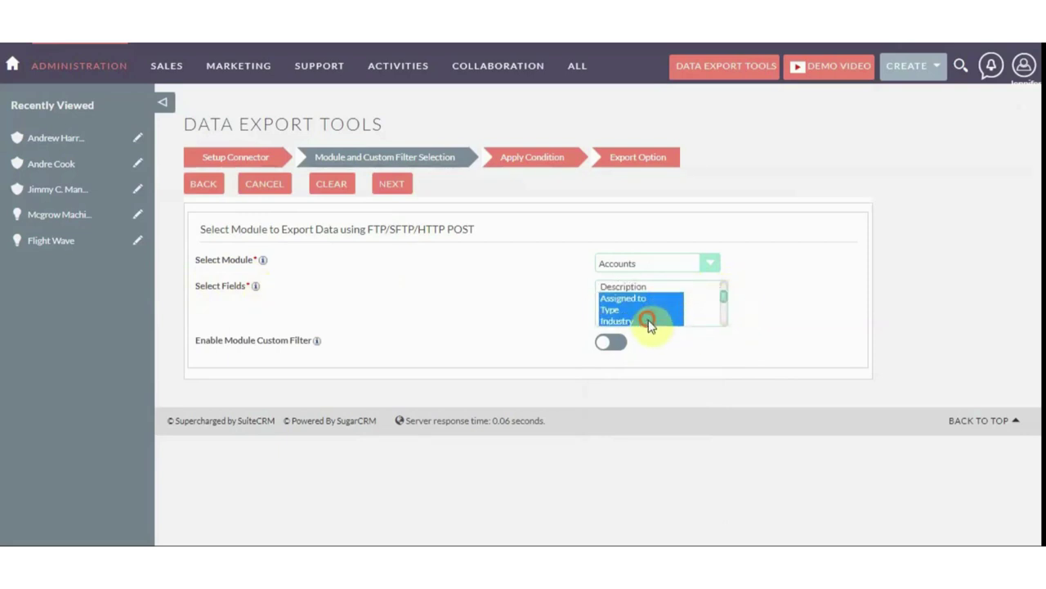
{"action": "scroll", "coordinate": [713, 302], "scroll_direction": "up", "scroll_amount": 5}
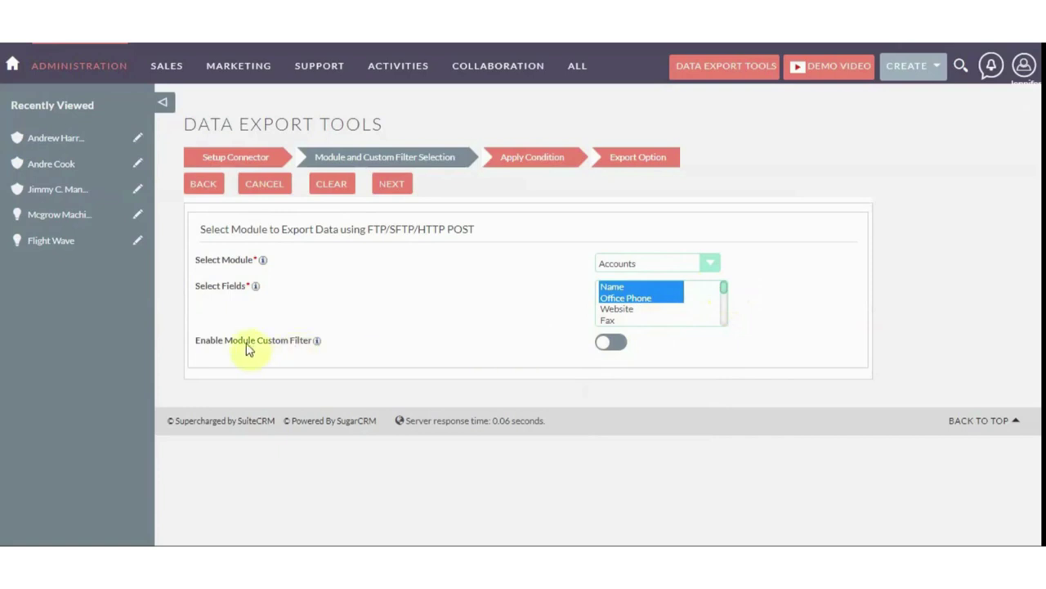
Enable the module custom filter, leaving the saved filter list unchosen for now
{"action": "left_click", "coordinate": [609, 348]}
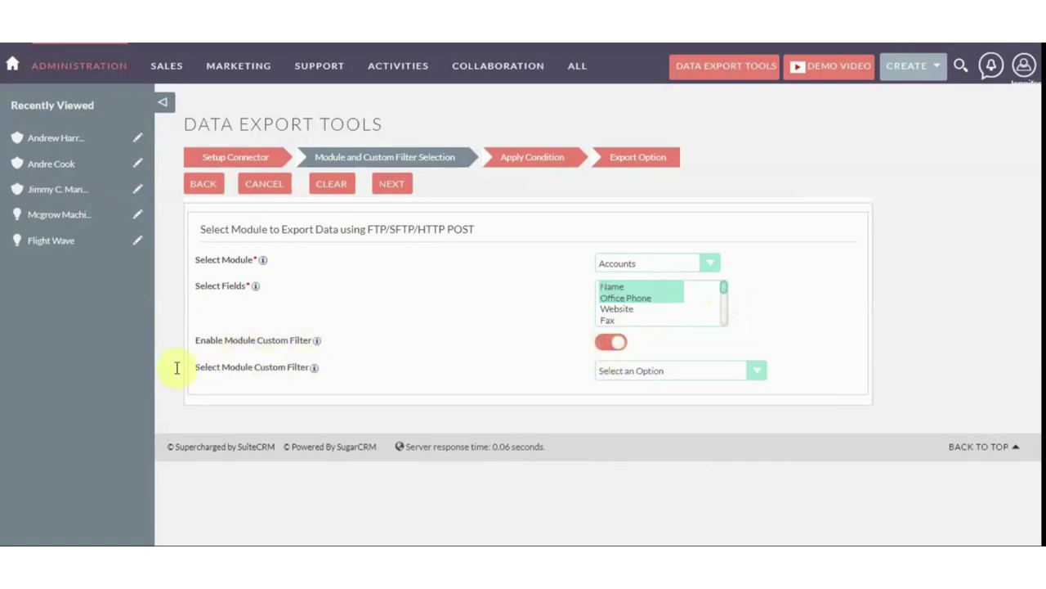
{"action": "left_click", "coordinate": [626, 373]}
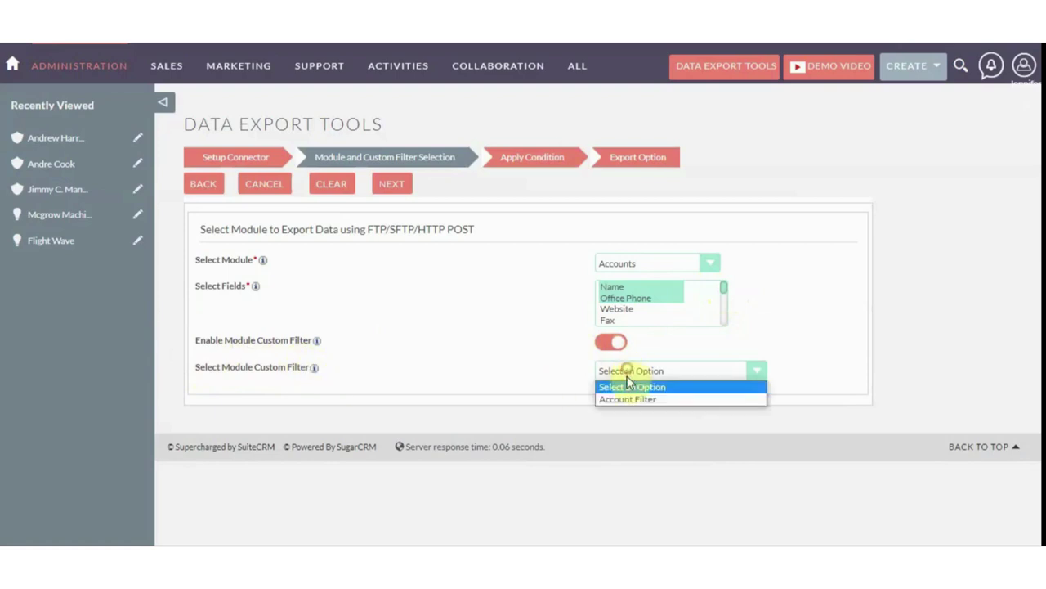
{"action": "left_click", "coordinate": [632, 387]}
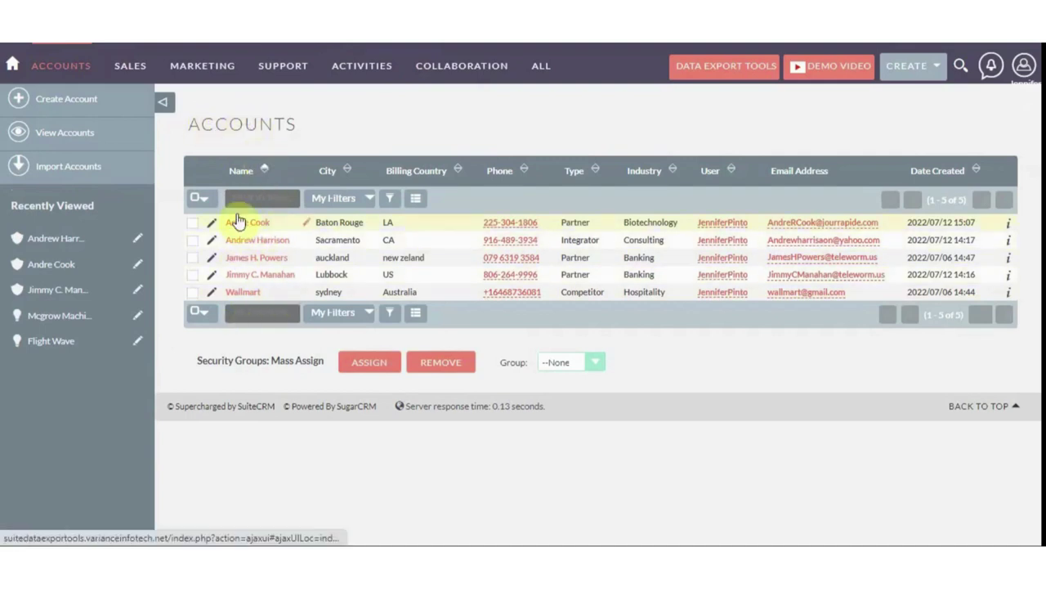
Apply the saved Account Filter to Accounts and check its Advanced Filter shows Type Partner
{"action": "left_click", "coordinate": [366, 201]}
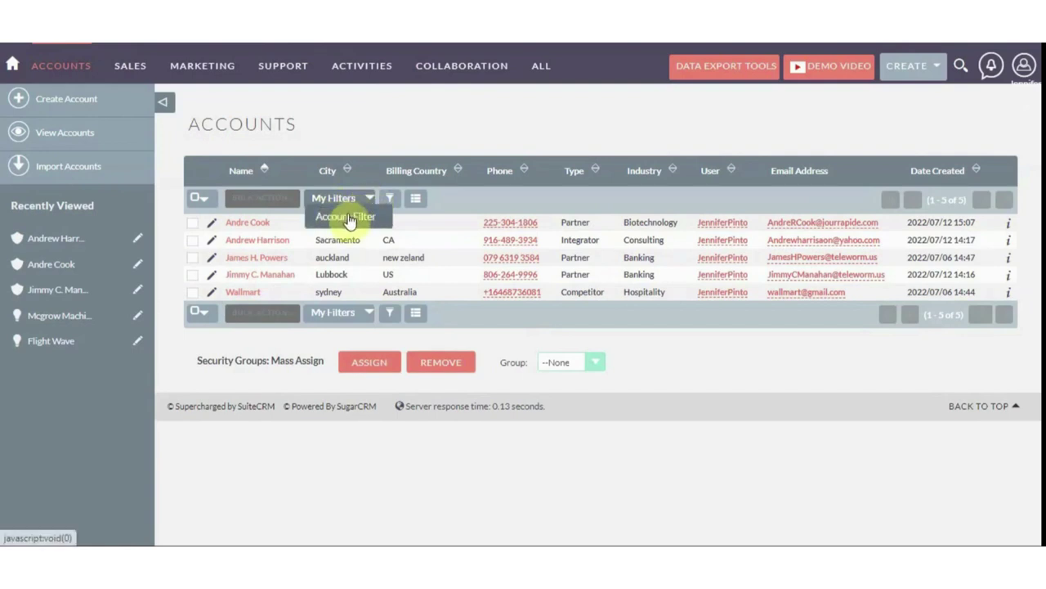
{"action": "left_click", "coordinate": [348, 216]}
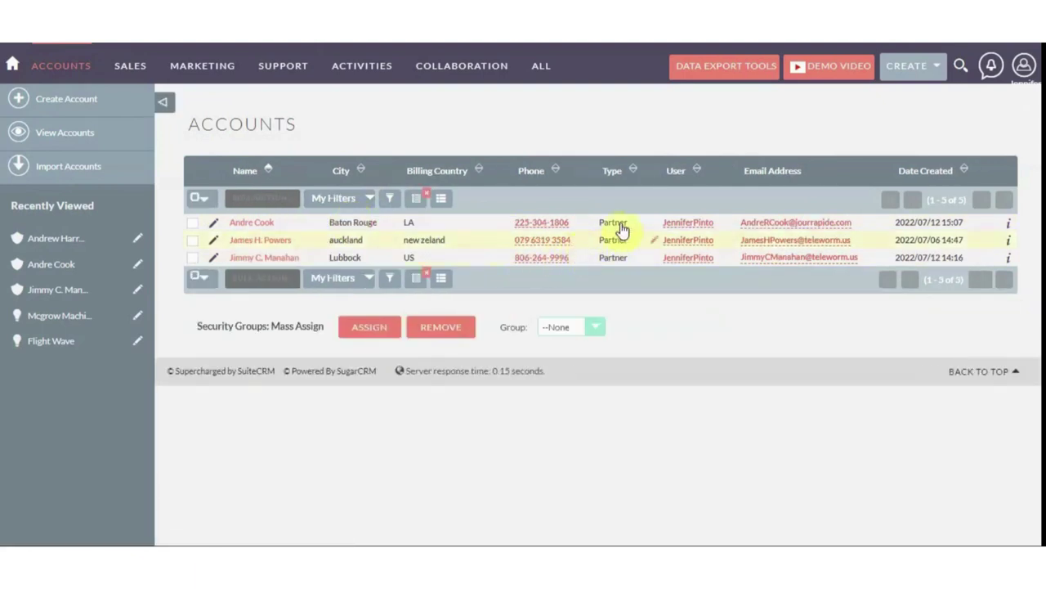
{"action": "left_click", "coordinate": [388, 200]}
{"action": "scroll", "coordinate": [537, 286], "scroll_direction": "down", "scroll_amount": 4}
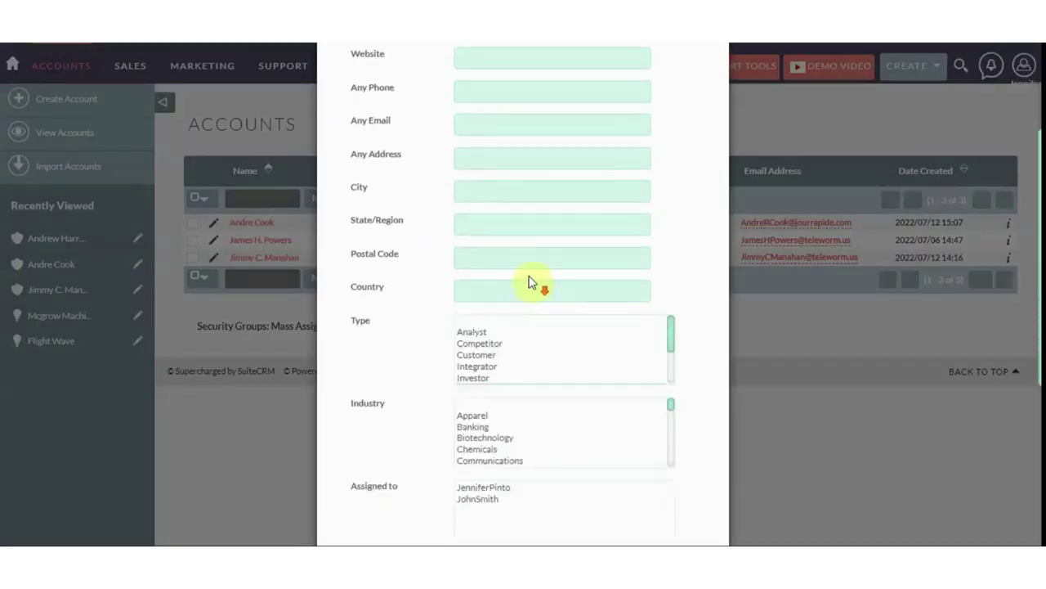
{"action": "scroll", "coordinate": [501, 315], "scroll_direction": "down", "scroll_amount": 1}
{"action": "scroll", "coordinate": [501, 315], "scroll_direction": "down", "scroll_amount": 2}
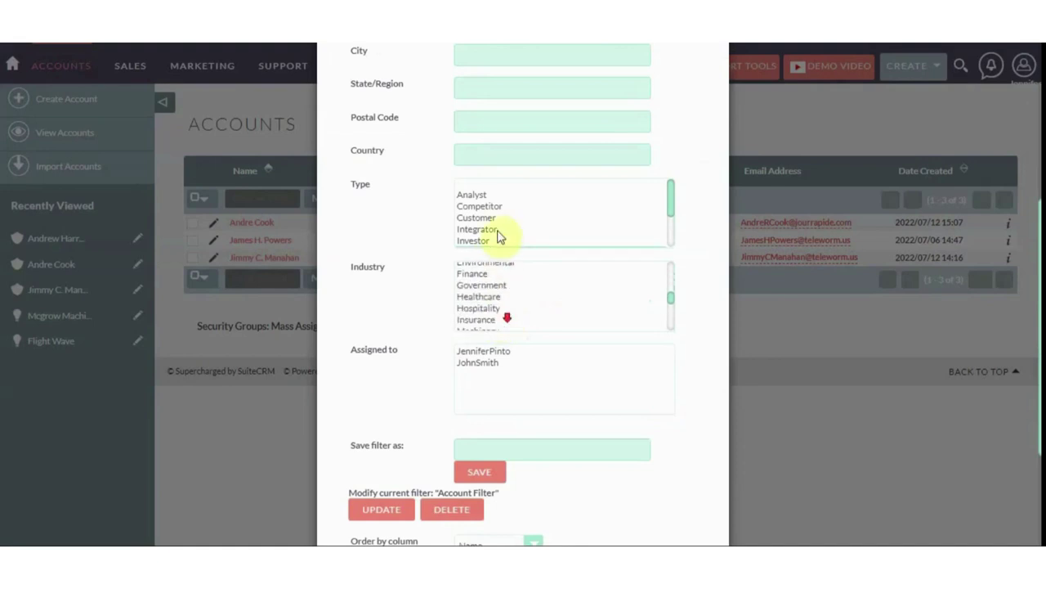
{"action": "scroll", "coordinate": [497, 229], "scroll_direction": "down", "scroll_amount": 2}
{"action": "left_click", "coordinate": [494, 198]}
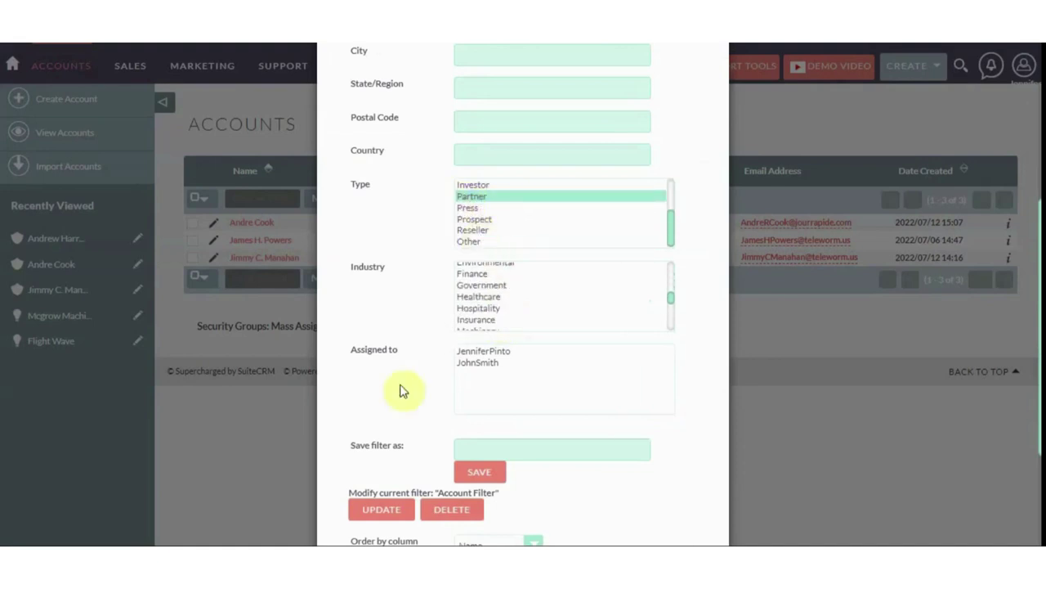
{"action": "scroll", "coordinate": [423, 393], "scroll_direction": "down", "scroll_amount": 4}
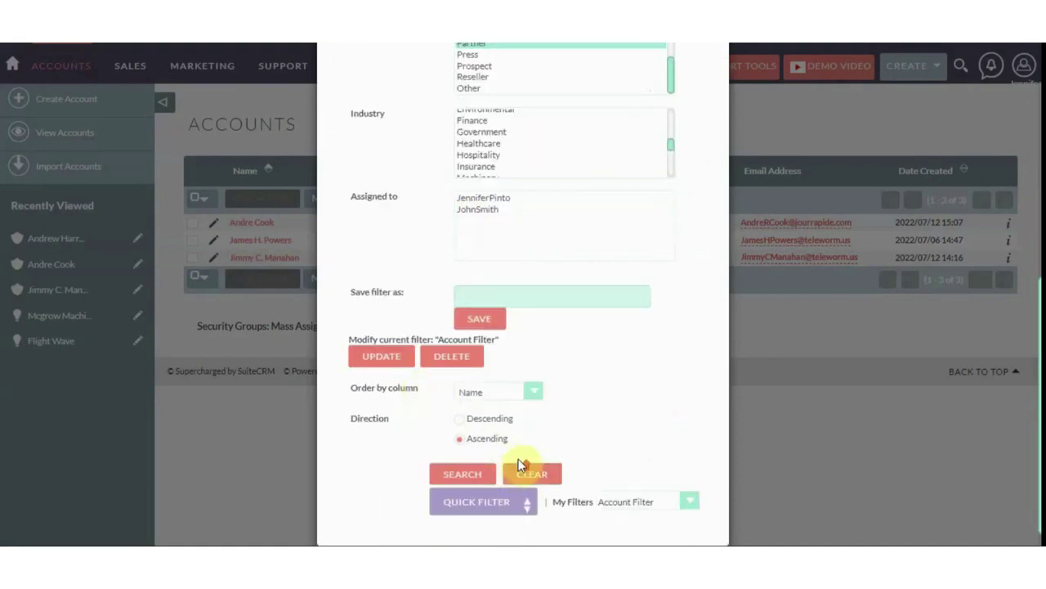
{"action": "left_click", "coordinate": [520, 470]}
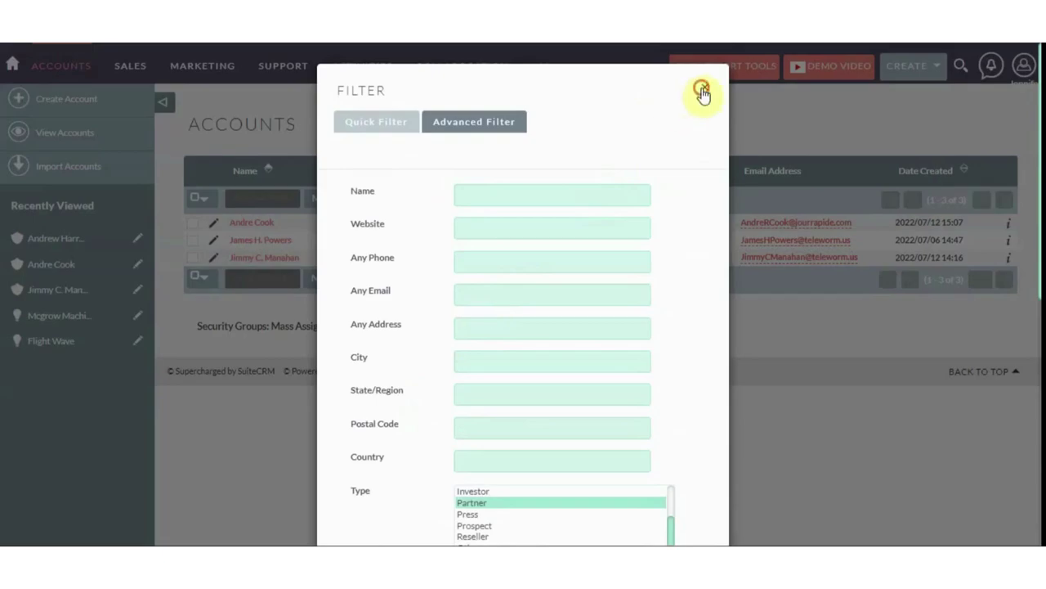
{"action": "left_click", "coordinate": [701, 90]}
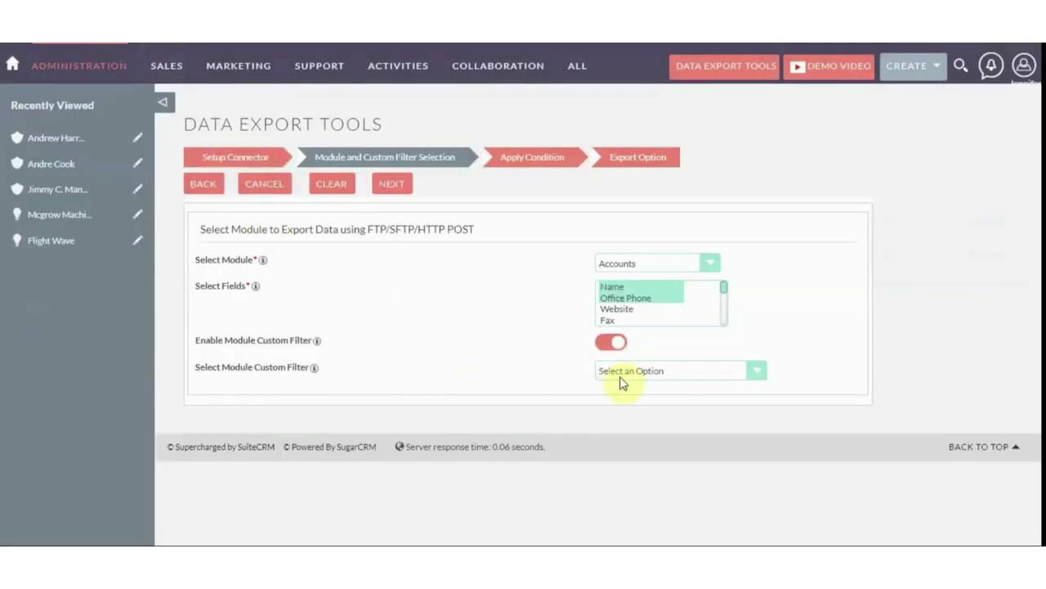
Choose Account Filter as the export's module custom filter and review its fields
{"action": "left_click", "coordinate": [623, 372]}
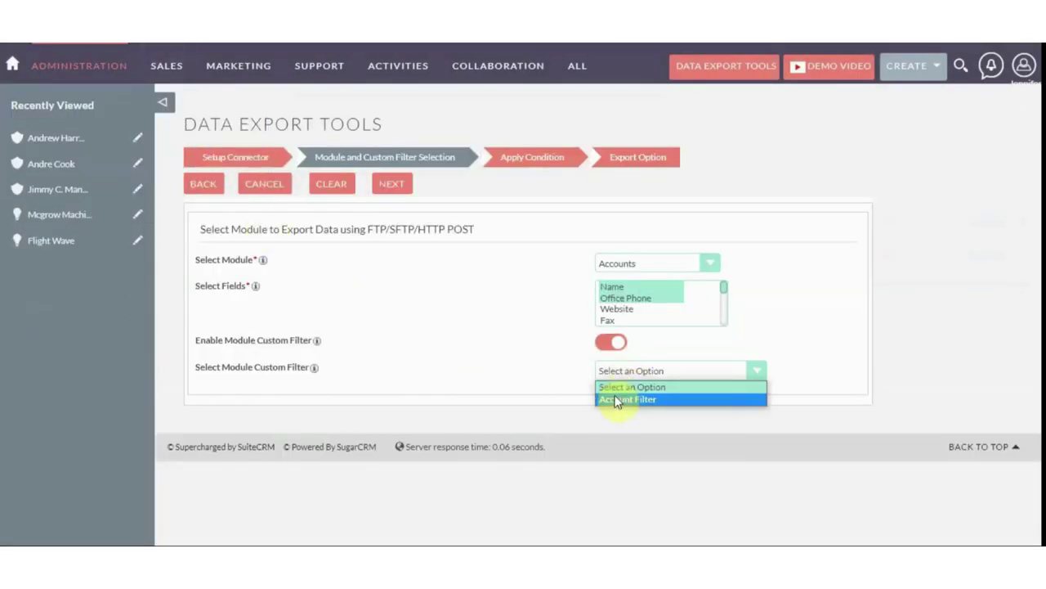
{"action": "left_click", "coordinate": [626, 399]}
{"action": "scroll", "coordinate": [621, 391], "scroll_direction": "down", "scroll_amount": 3}
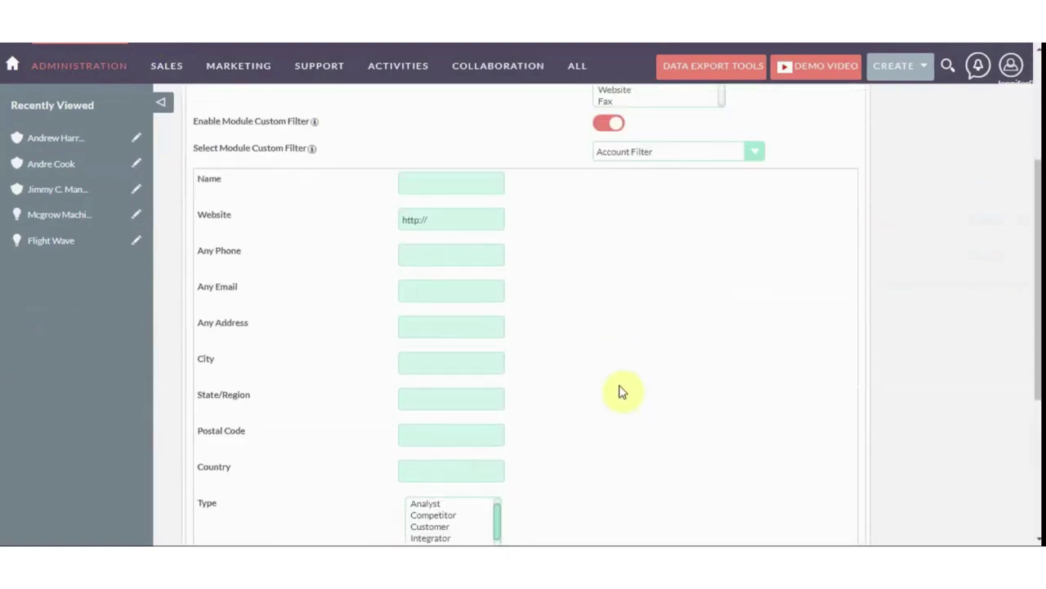
{"action": "scroll", "coordinate": [393, 347], "scroll_direction": "down", "scroll_amount": 4}
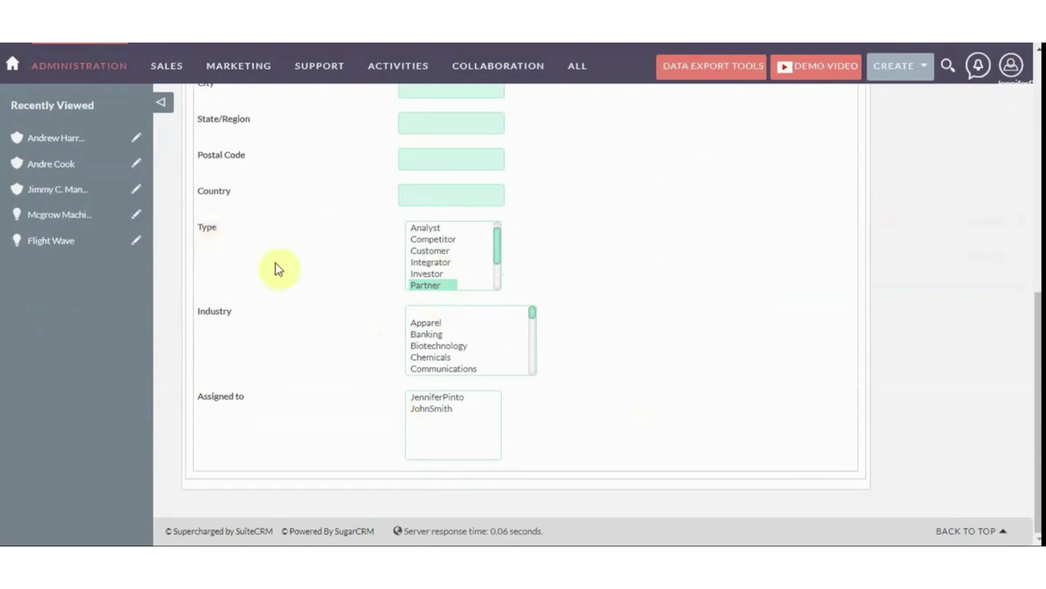
{"action": "scroll", "coordinate": [344, 320], "scroll_direction": "up", "scroll_amount": 8}
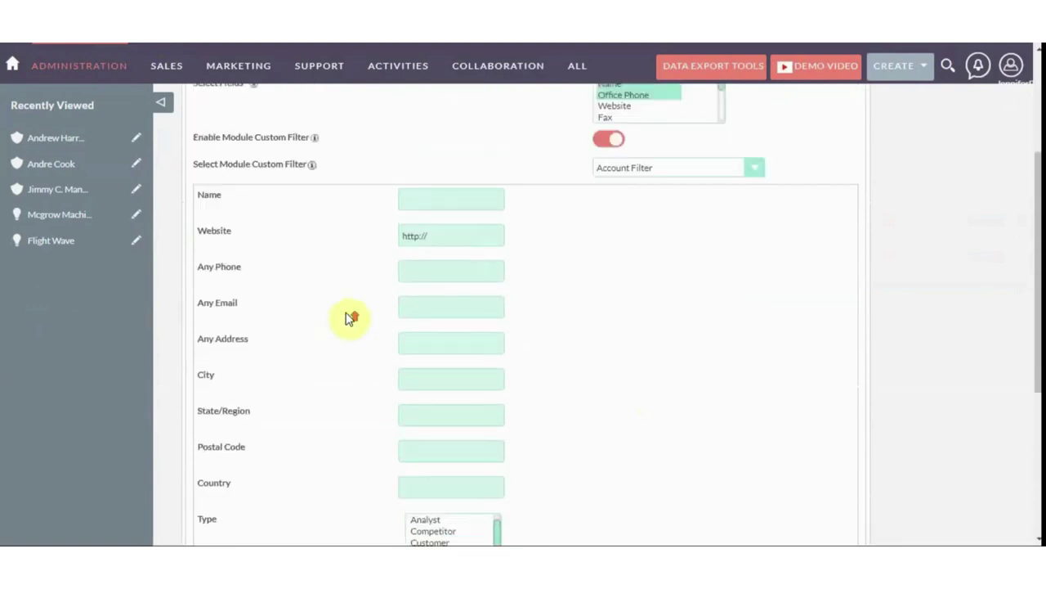
{"action": "left_click", "coordinate": [390, 186]}
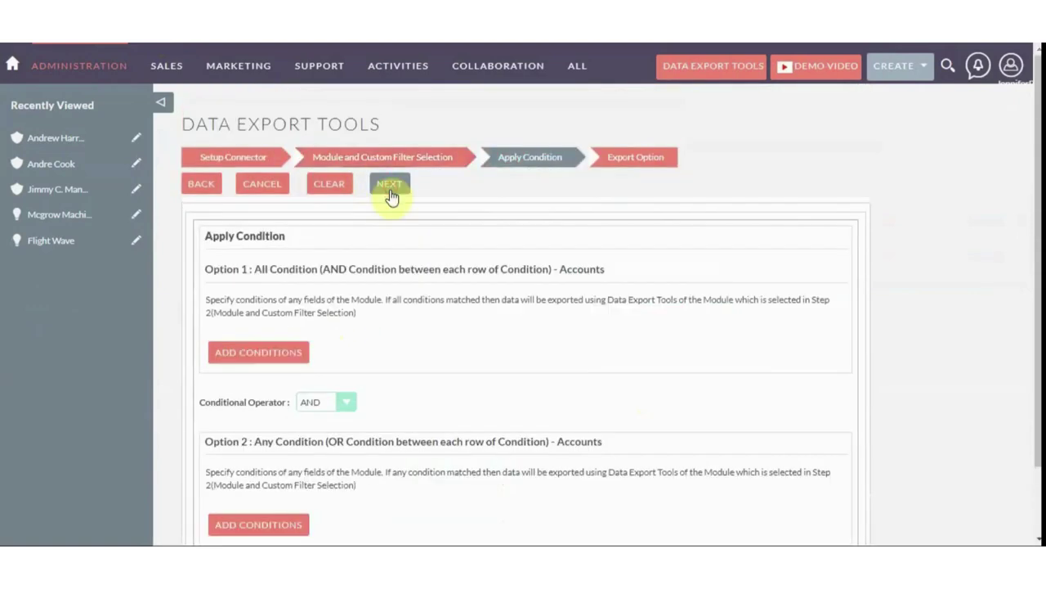
Add an export condition requiring Industry Equal To Banking
{"action": "scroll", "coordinate": [385, 280], "scroll_direction": "down", "scroll_amount": 1}
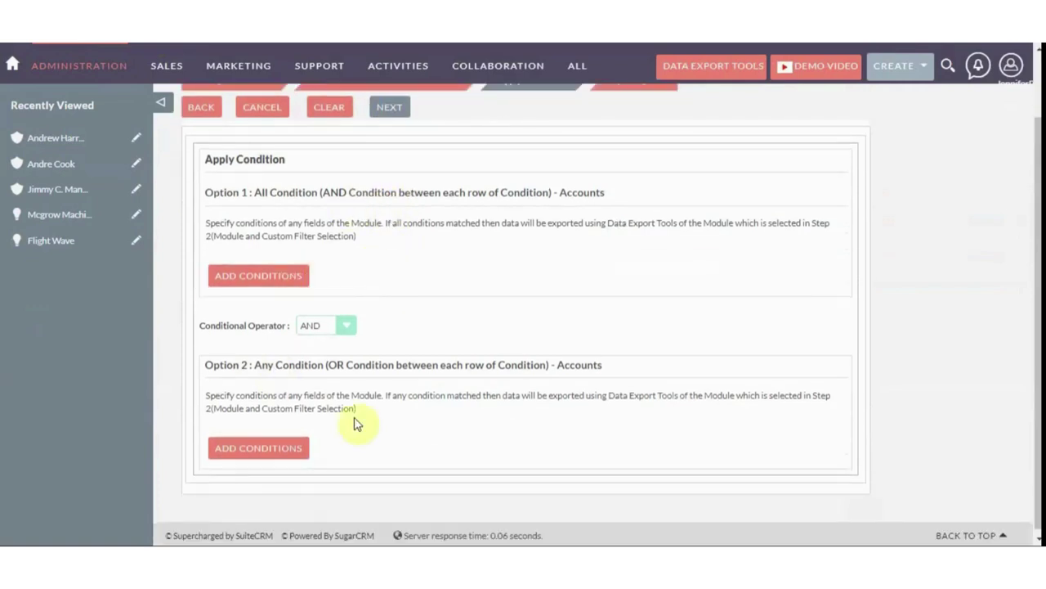
{"action": "left_click", "coordinate": [270, 279]}
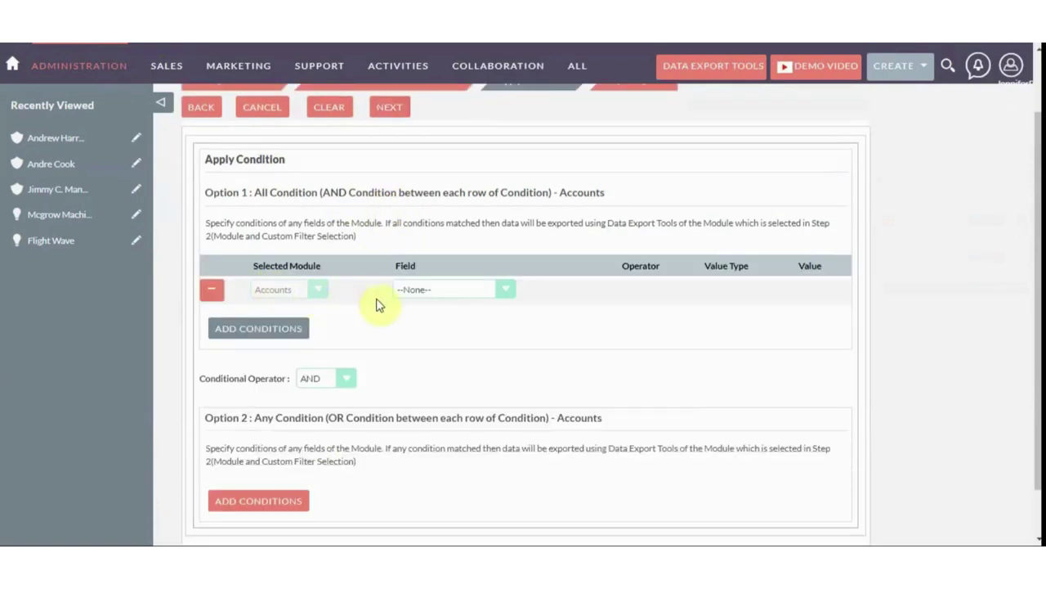
{"action": "left_click", "coordinate": [412, 291]}
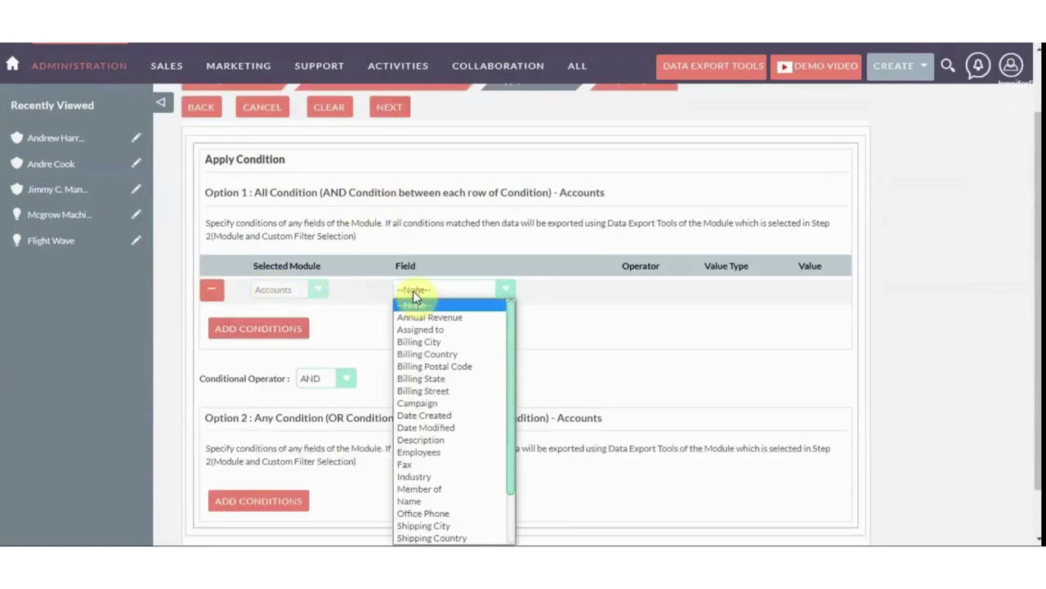
{"action": "left_click", "coordinate": [455, 476]}
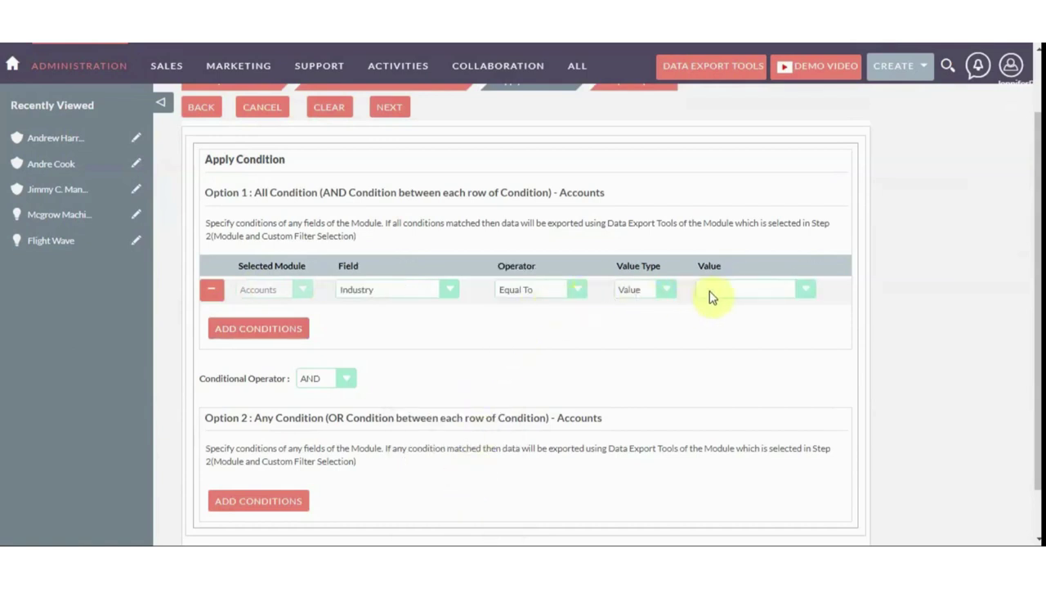
{"action": "left_click", "coordinate": [710, 296]}
{"action": "left_click", "coordinate": [715, 330]}
{"action": "scroll", "coordinate": [630, 319], "scroll_direction": "up", "scroll_amount": 1}
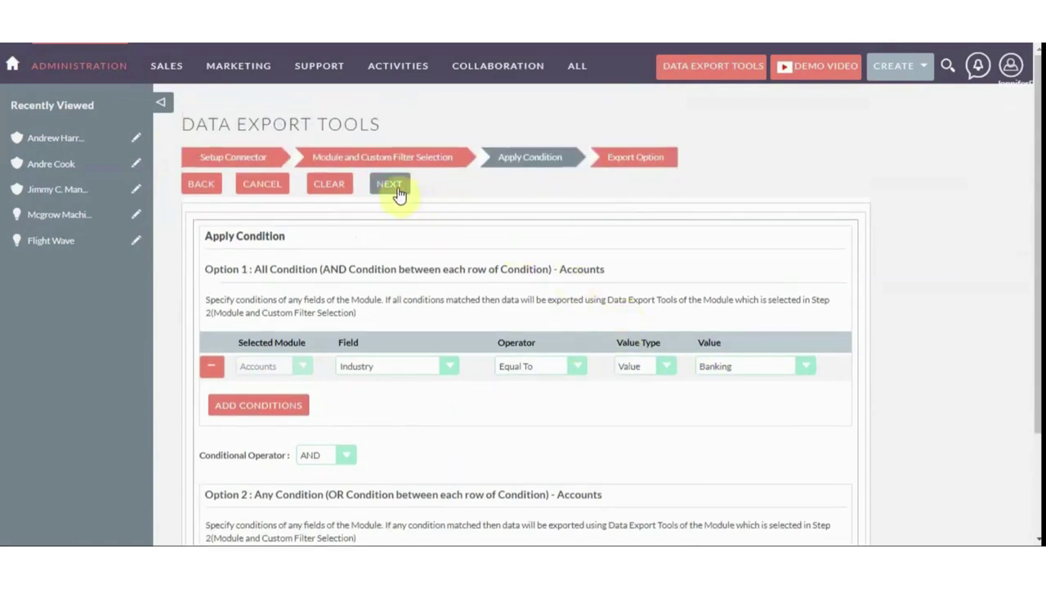
{"action": "left_click", "coordinate": [392, 185]}
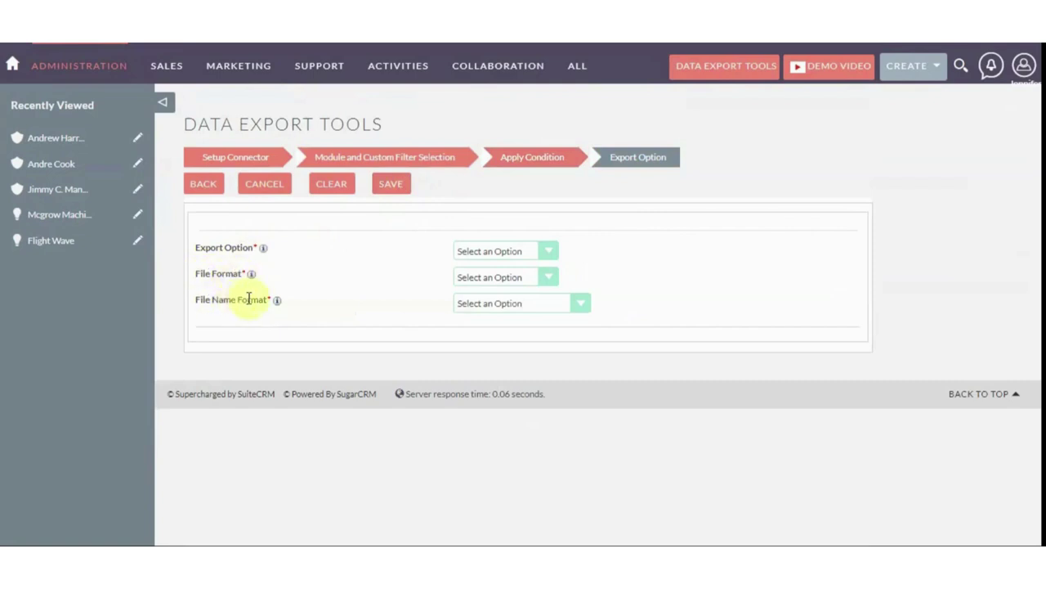
Set the export option to Send Now and the file format to PDF
{"action": "left_click", "coordinate": [471, 254]}
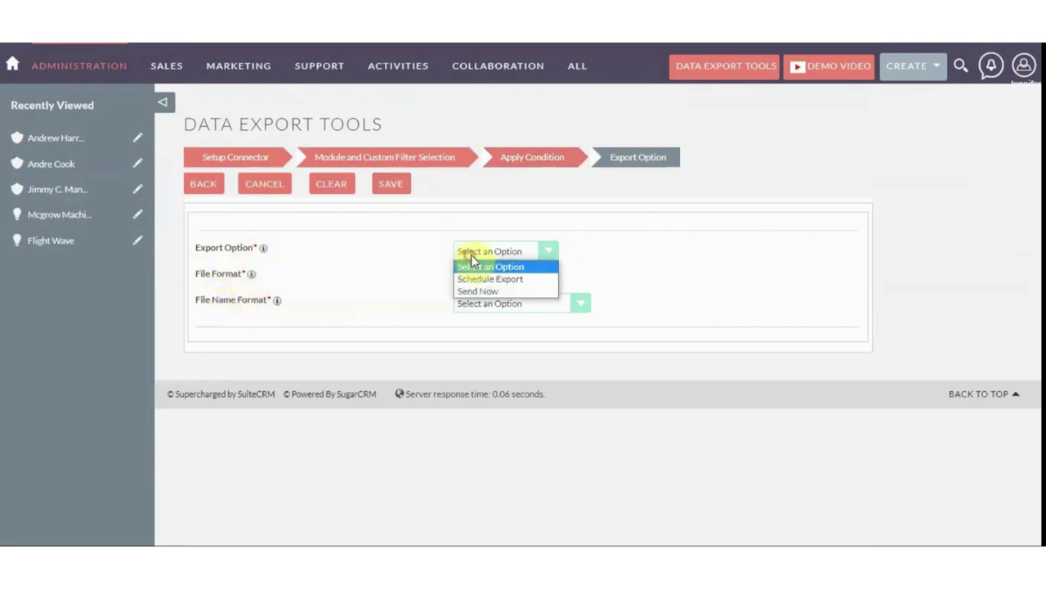
{"action": "left_click", "coordinate": [488, 293]}
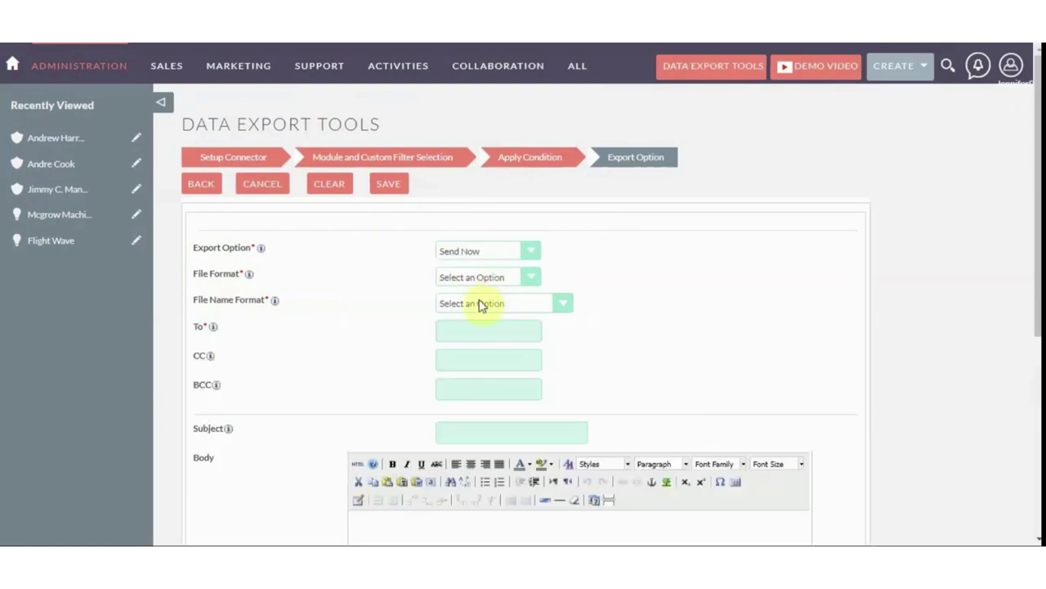
{"action": "scroll", "coordinate": [491, 307], "scroll_direction": "down", "scroll_amount": 4}
{"action": "scroll", "coordinate": [496, 302], "scroll_direction": "up", "scroll_amount": 4}
{"action": "left_click", "coordinate": [480, 250]}
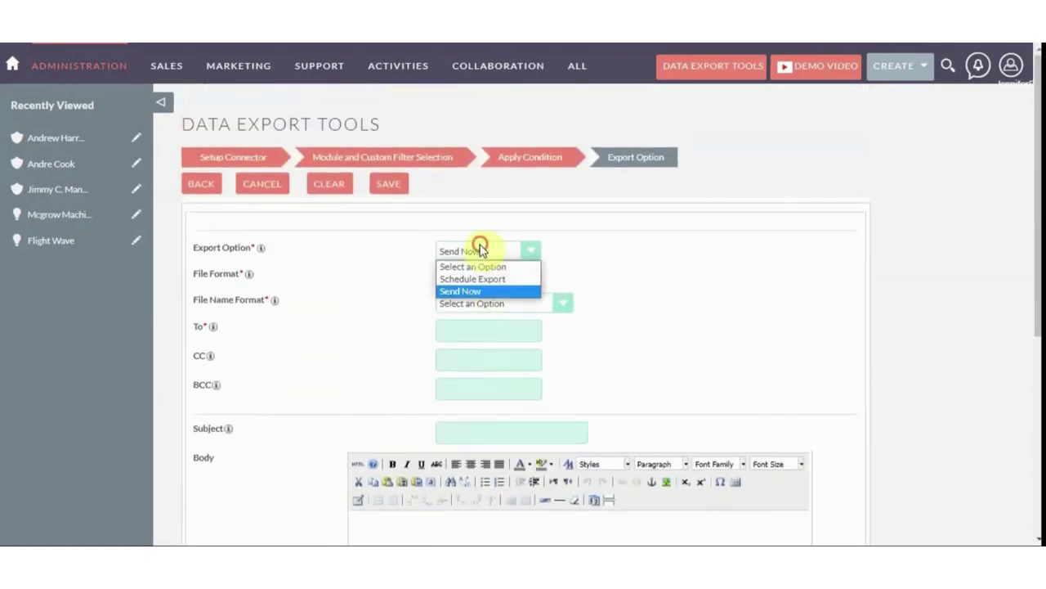
{"action": "left_click", "coordinate": [489, 278]}
{"action": "scroll", "coordinate": [502, 283], "scroll_direction": "down", "scroll_amount": 5}
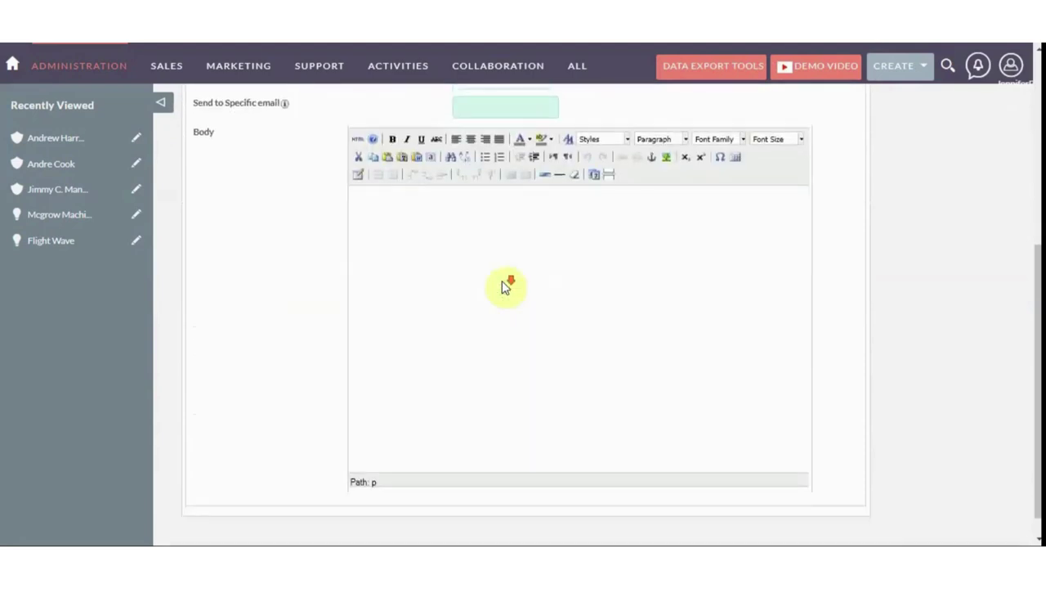
{"action": "scroll", "coordinate": [507, 284], "scroll_direction": "up", "scroll_amount": 5}
{"action": "left_click", "coordinate": [495, 250]}
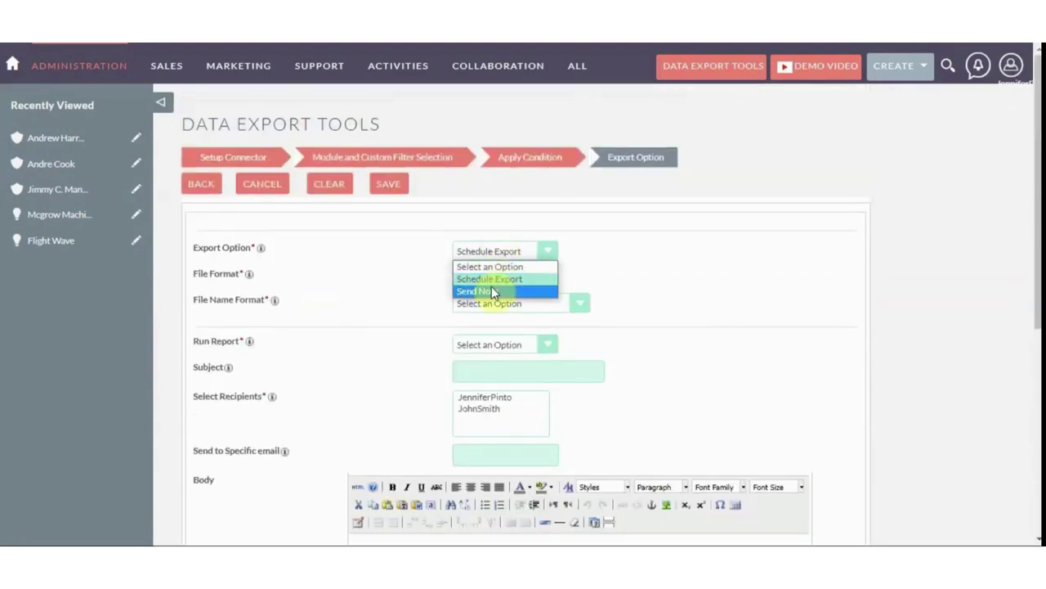
{"action": "left_click", "coordinate": [493, 292]}
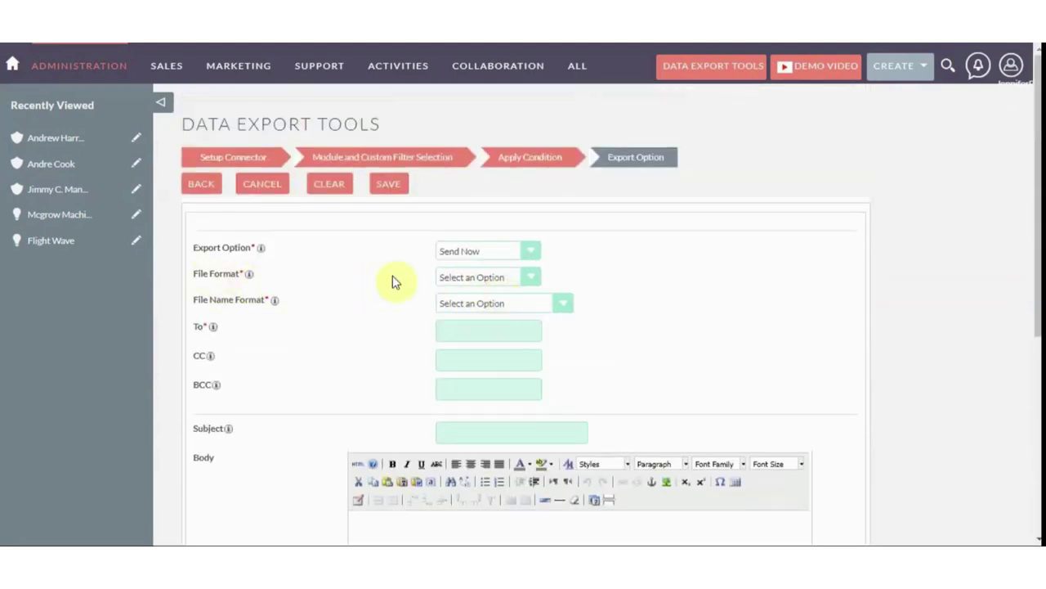
{"action": "left_click", "coordinate": [446, 275]}
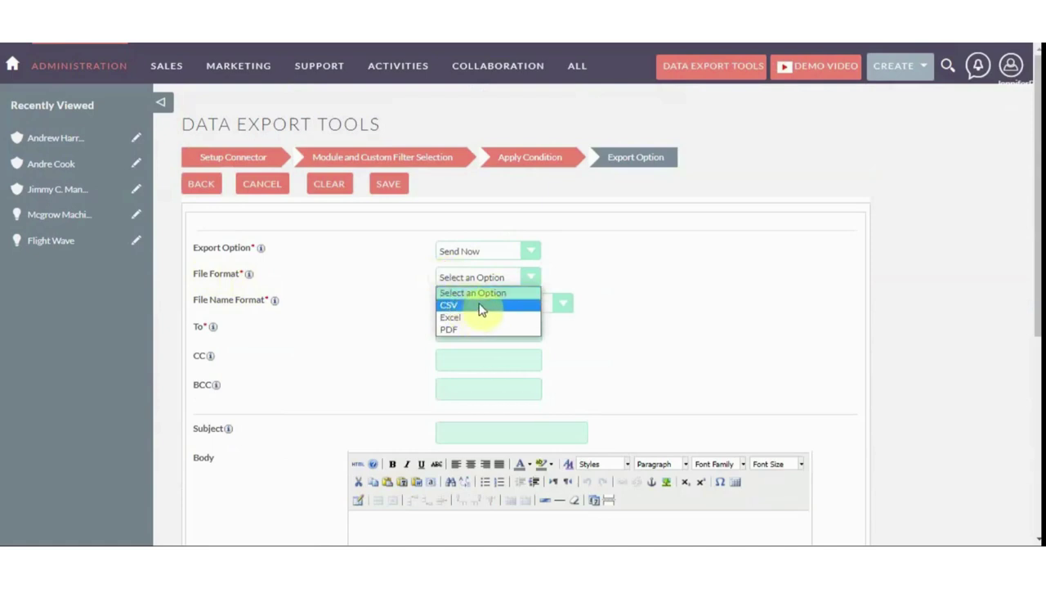
{"action": "left_click", "coordinate": [464, 326]}
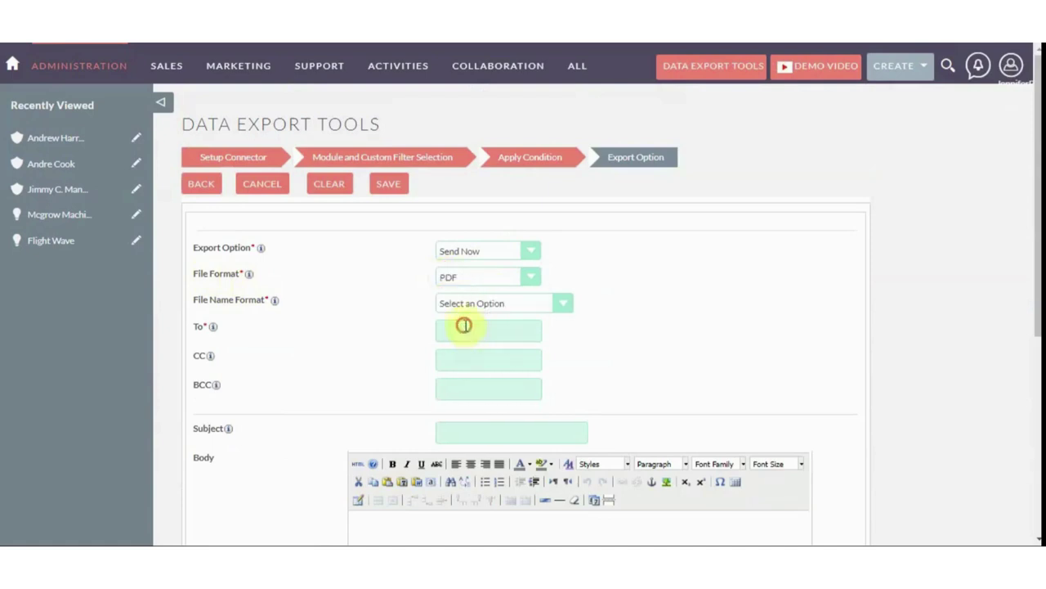
Name exported files By Date & Module Name using the $byDateModuleName$ placeholder
{"action": "left_click", "coordinate": [449, 303]}
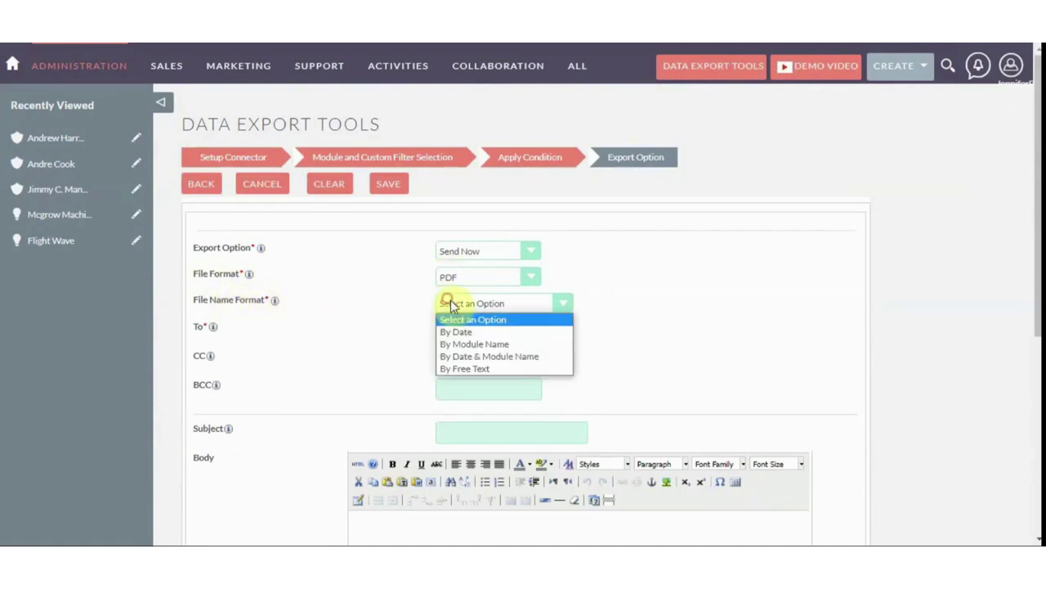
{"action": "left_click", "coordinate": [465, 330]}
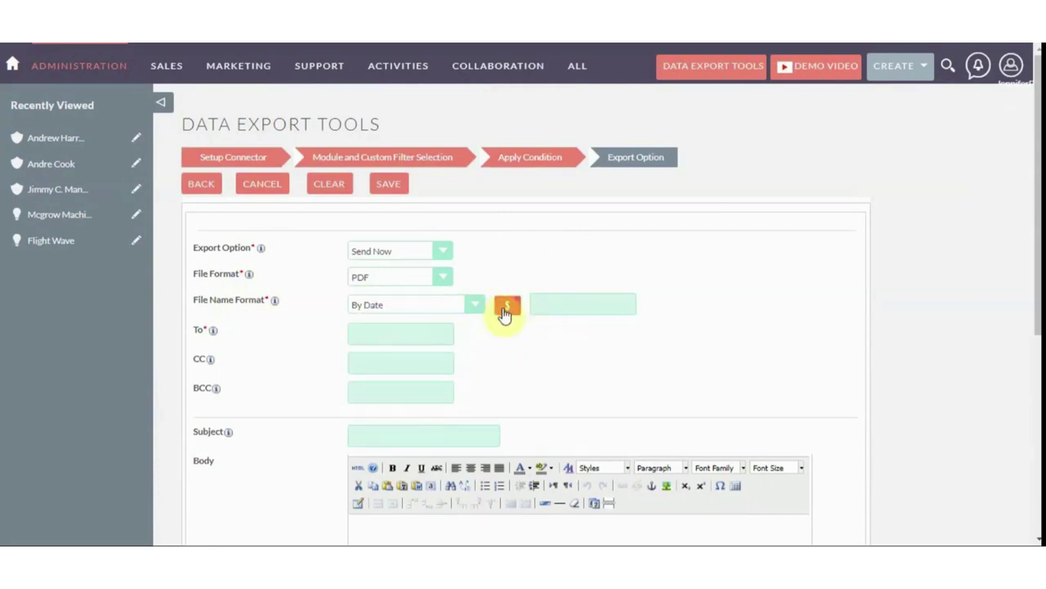
{"action": "left_click", "coordinate": [506, 309]}
{"action": "left_click", "coordinate": [466, 309]}
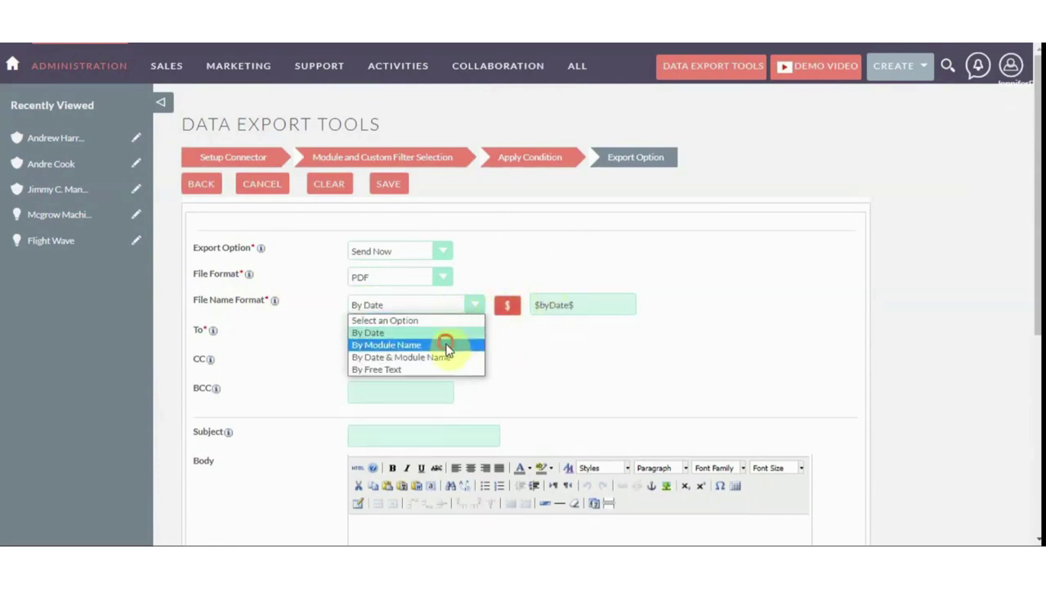
{"action": "left_click", "coordinate": [449, 341]}
{"action": "left_click", "coordinate": [507, 306]}
{"action": "left_click", "coordinate": [421, 305]}
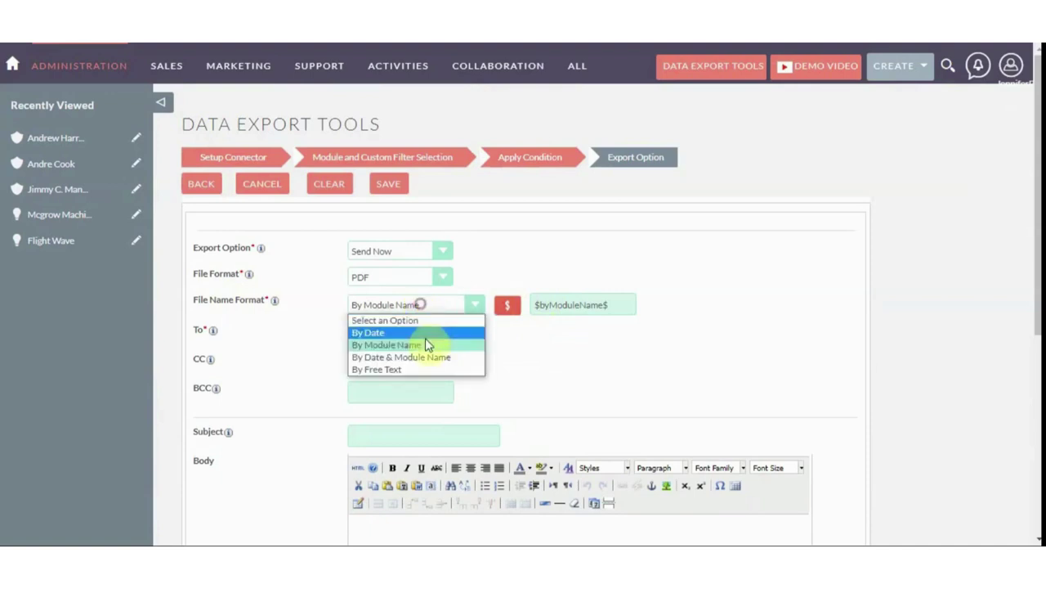
{"action": "left_click", "coordinate": [416, 355]}
{"action": "left_click", "coordinate": [515, 303]}
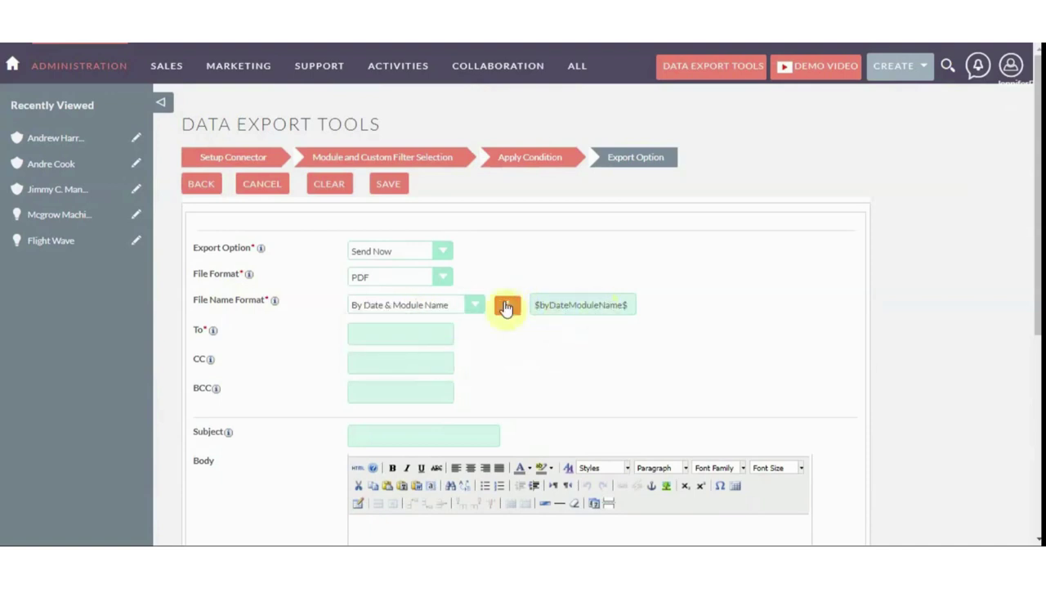
{"action": "left_click", "coordinate": [466, 305]}
{"action": "left_click", "coordinate": [384, 369]}
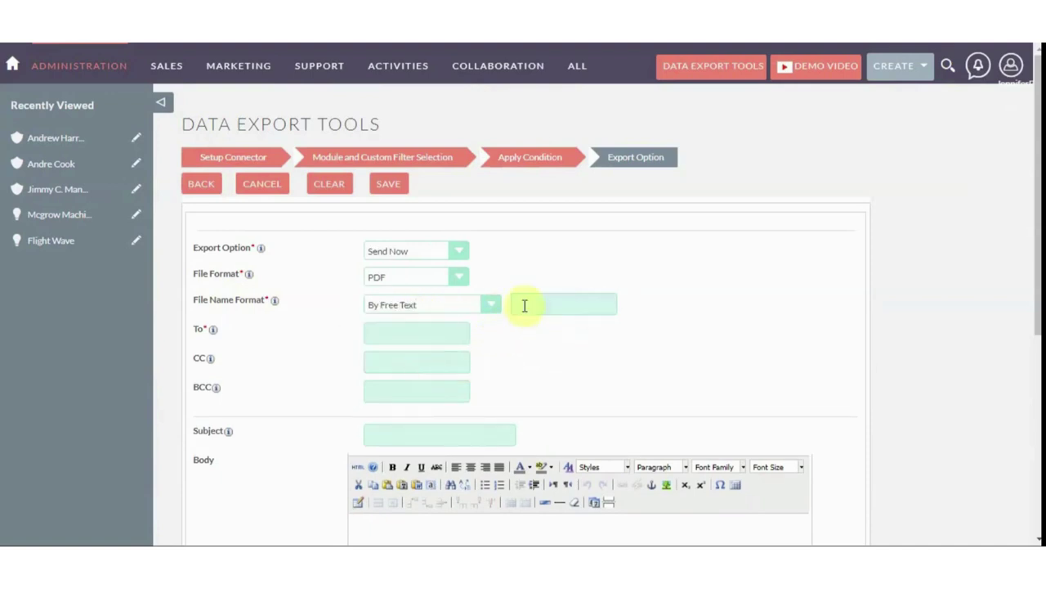
{"action": "left_click", "coordinate": [470, 309]}
{"action": "left_click", "coordinate": [418, 355]}
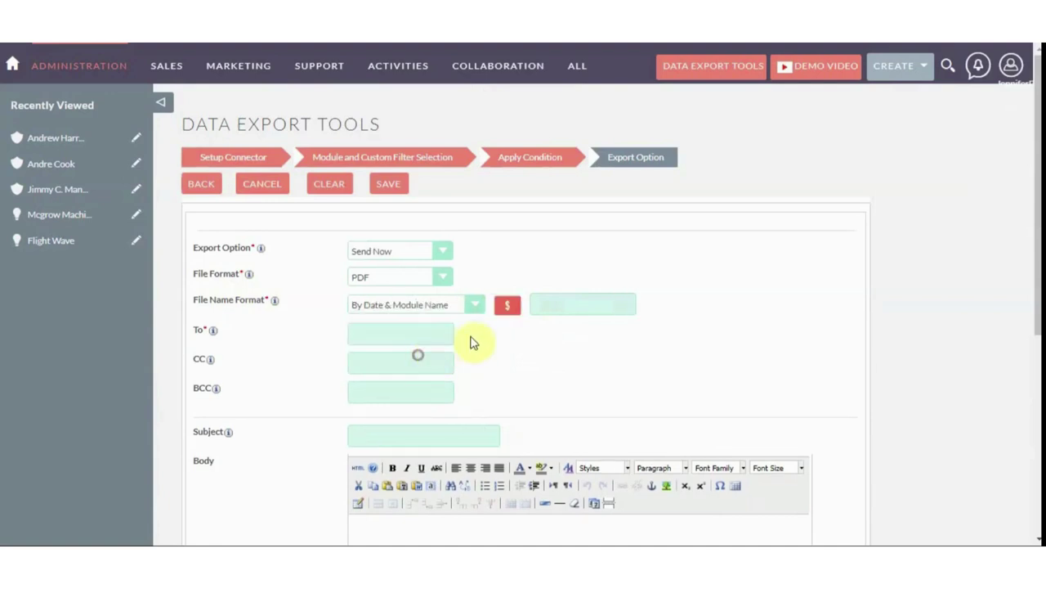
{"action": "scroll", "coordinate": [497, 329], "scroll_direction": "down", "scroll_amount": 1}
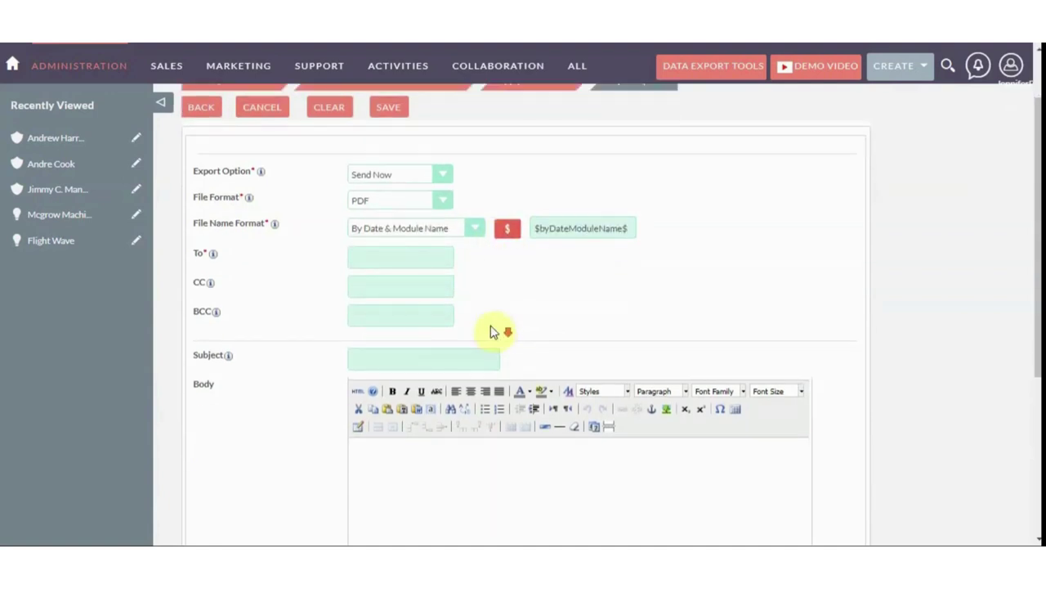
Enter the recipient and CC e-mail addresses and the subject 'Account DATA'
{"action": "left_click", "coordinate": [406, 256]}
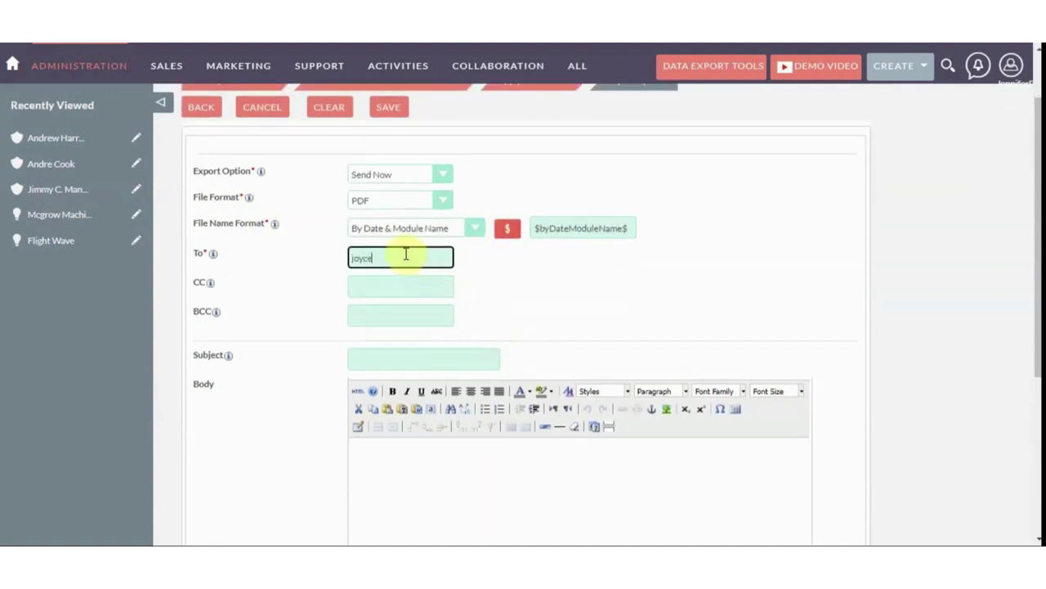
{"action": "left_click", "coordinate": [359, 289]}
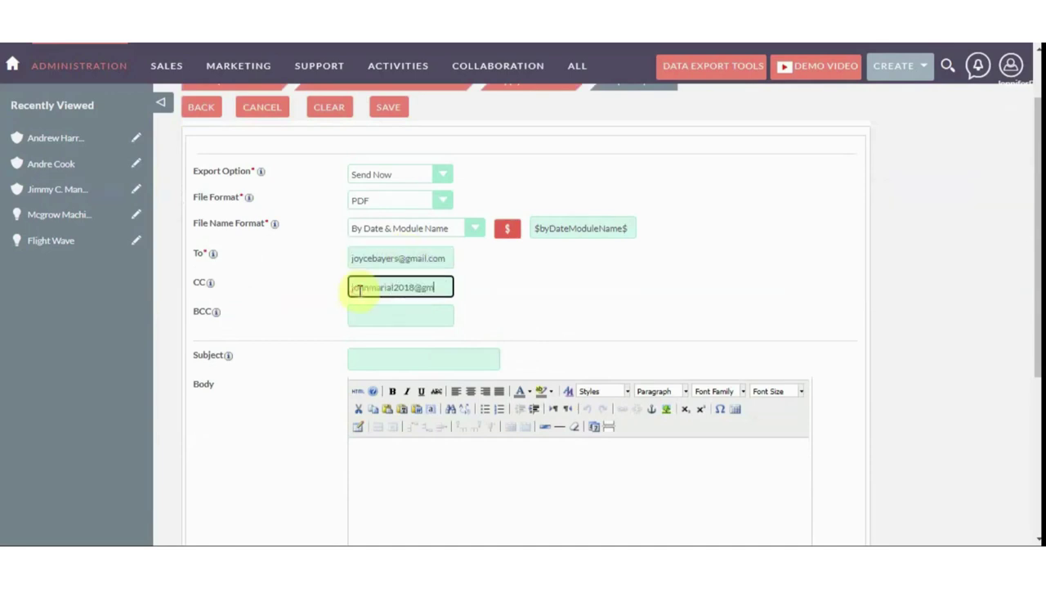
{"action": "scroll", "coordinate": [362, 289], "scroll_direction": "down", "scroll_amount": 1}
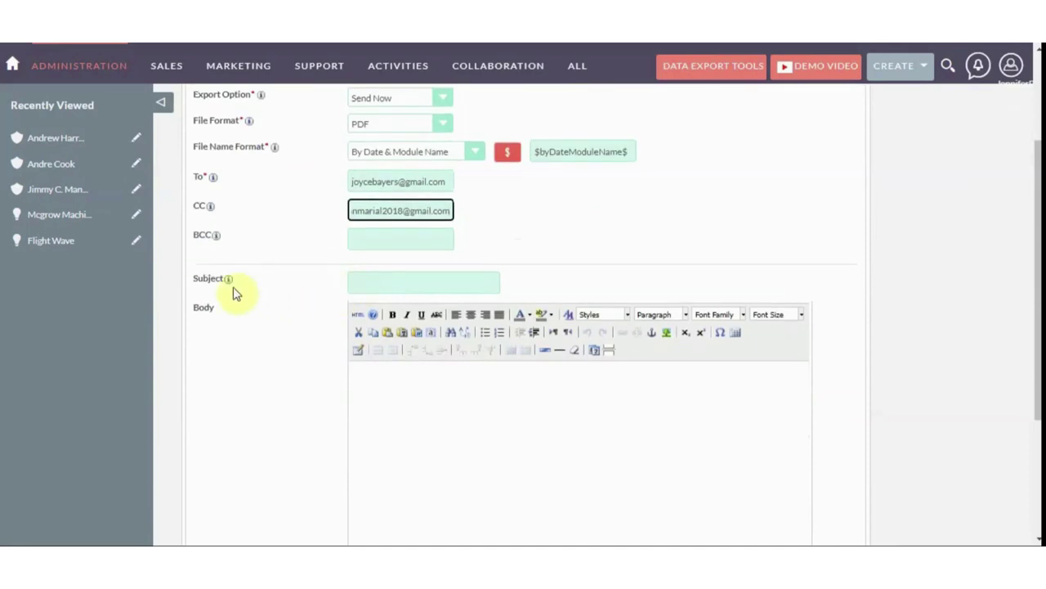
{"action": "left_click", "coordinate": [368, 280]}
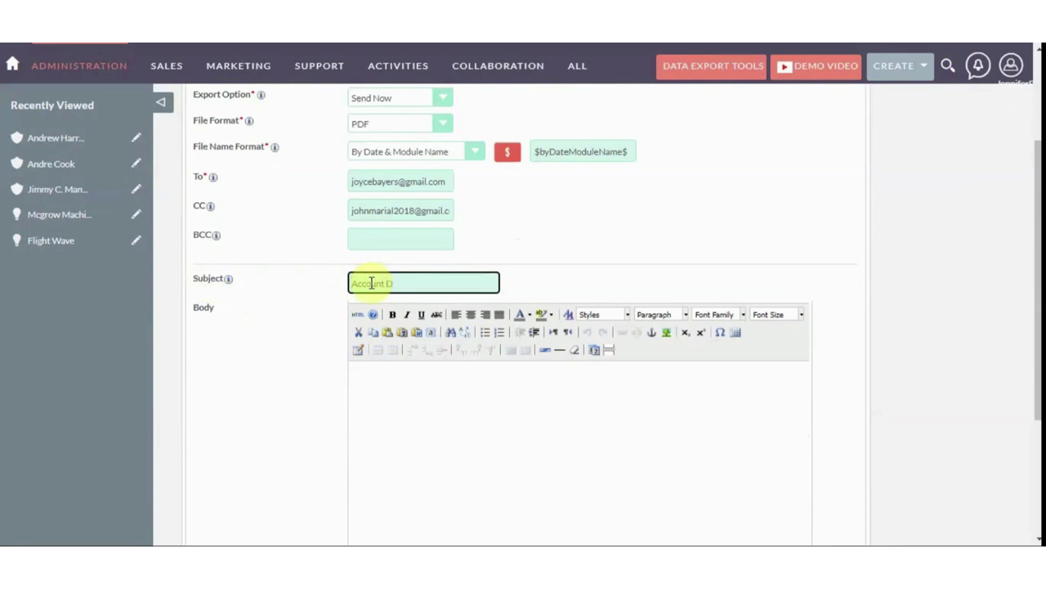
Paste the body about the attached Account records and make the word 'Account' bold
{"action": "left_click", "coordinate": [397, 402]}
{"action": "type", "text": "Please See the attached file For Account Records."}
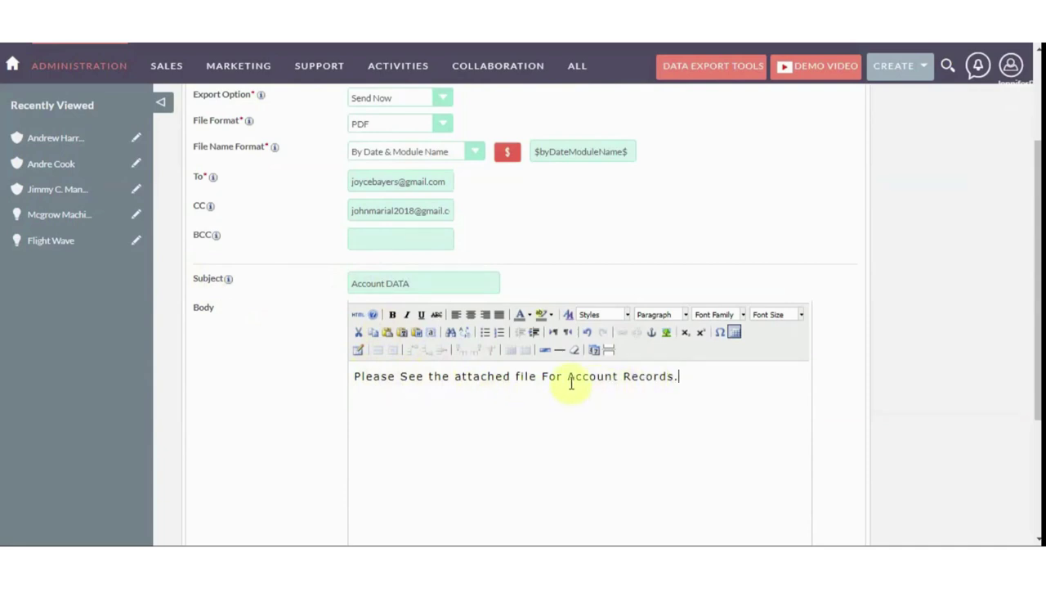
{"action": "left_click_drag", "start_coordinate": [589, 380], "coordinate": [617, 380]}
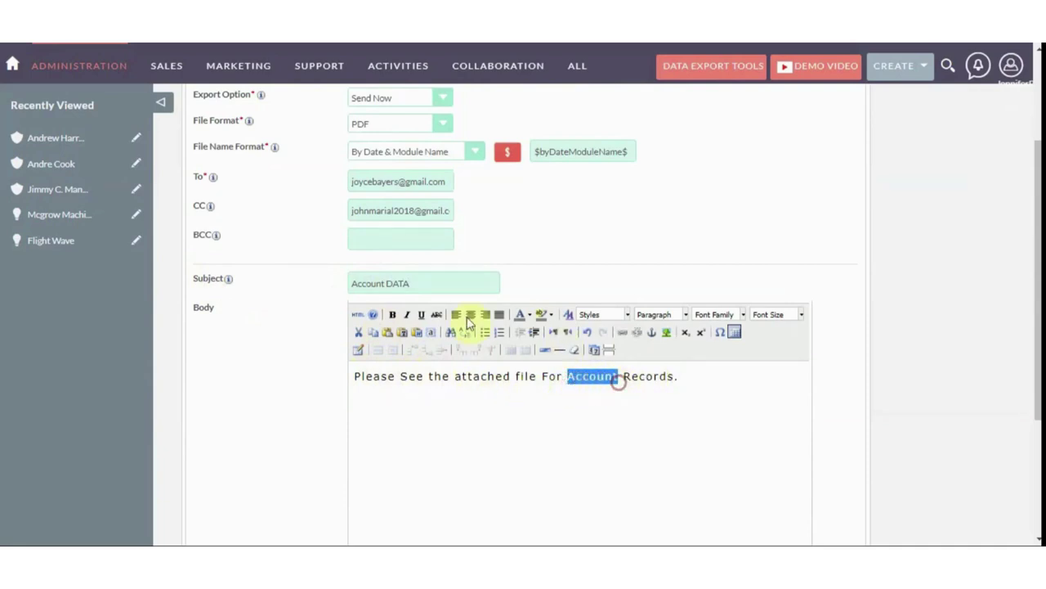
{"action": "left_click", "coordinate": [393, 314]}
{"action": "left_click", "coordinate": [731, 381]}
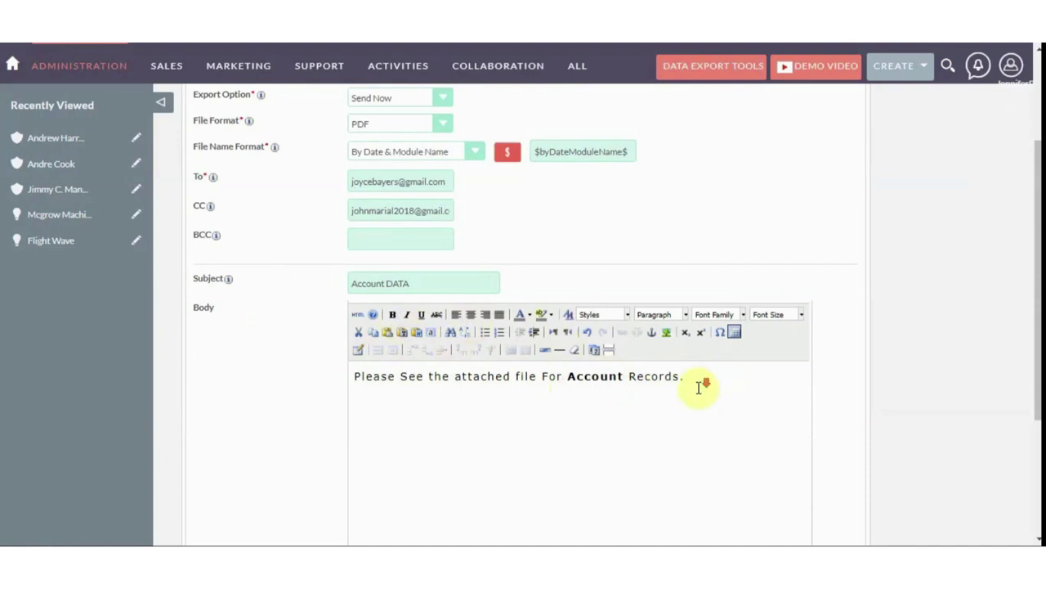
{"action": "scroll", "coordinate": [701, 381], "scroll_direction": "down", "scroll_amount": 1}
{"action": "scroll", "coordinate": [463, 327], "scroll_direction": "down", "scroll_amount": 1}
{"action": "scroll", "coordinate": [466, 332], "scroll_direction": "up", "scroll_amount": 4}
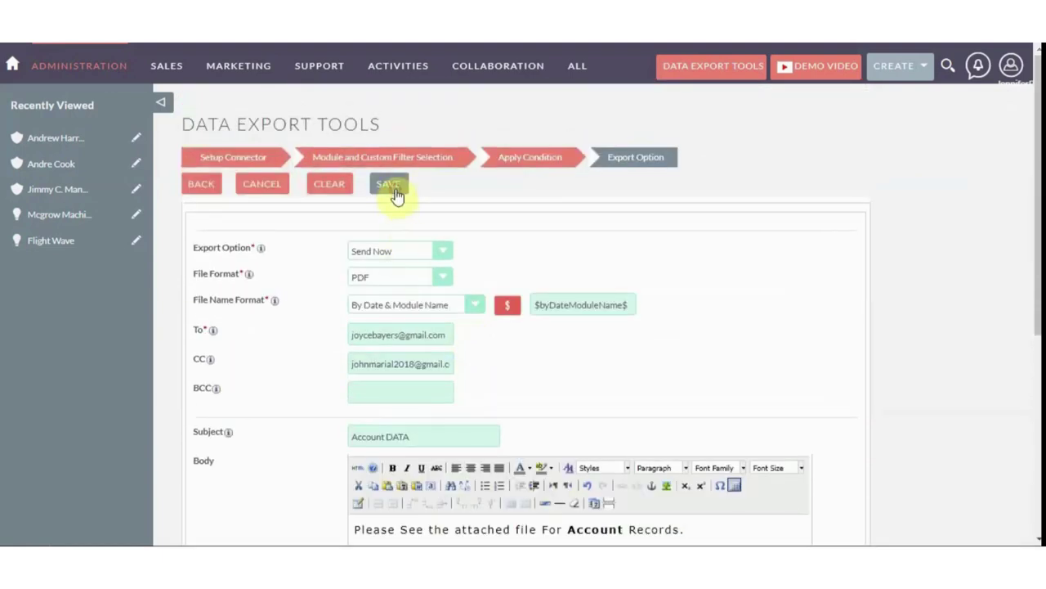
Save the export, then export the Accounts FTP export as a PDF
{"action": "left_click", "coordinate": [396, 196]}
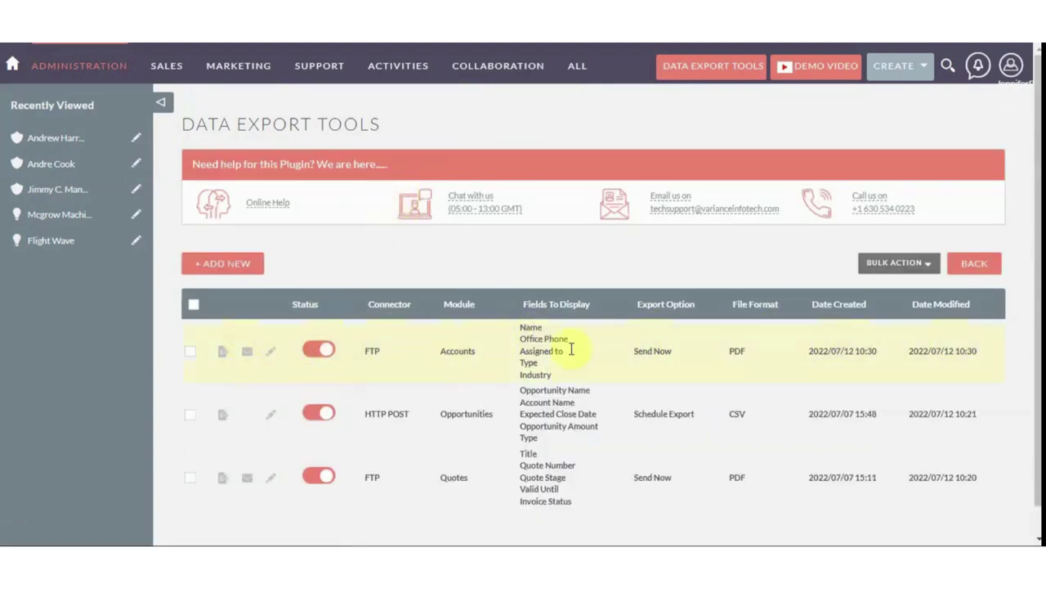
{"action": "left_click", "coordinate": [224, 356]}
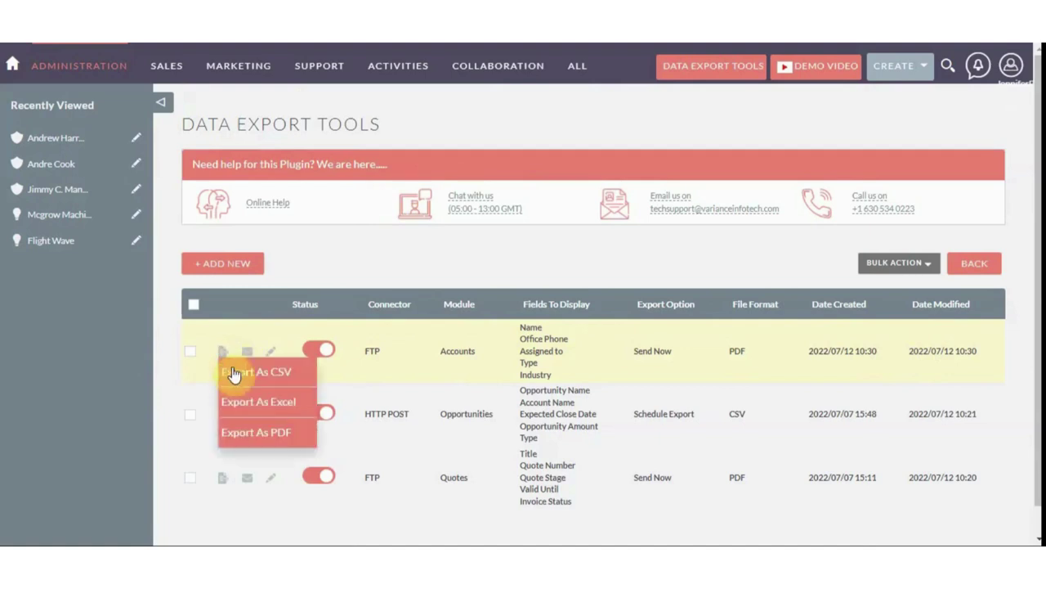
{"action": "left_click", "coordinate": [262, 435]}
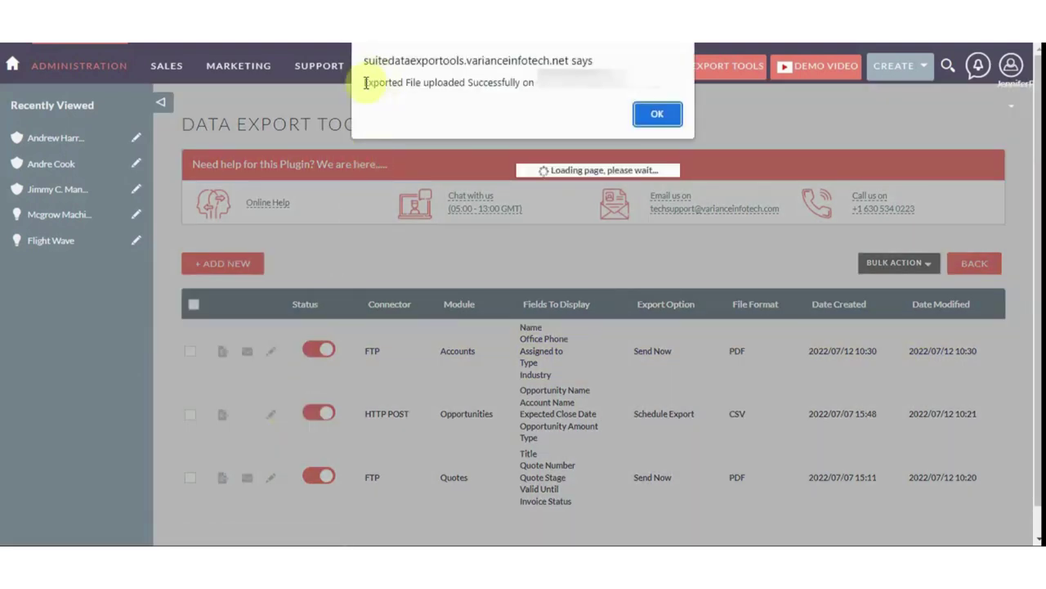
Refresh SuiteCRMDataExport and download 2022-07-12_Accounts.pdf to the local computer
{"action": "left_click", "coordinate": [646, 114]}
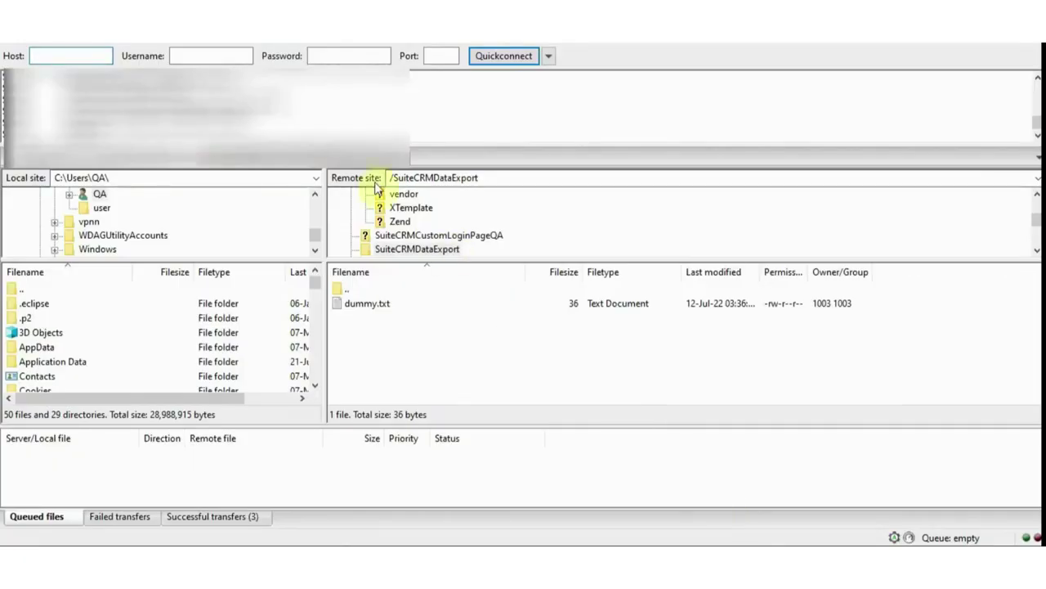
{"action": "left_click", "coordinate": [150, 45]}
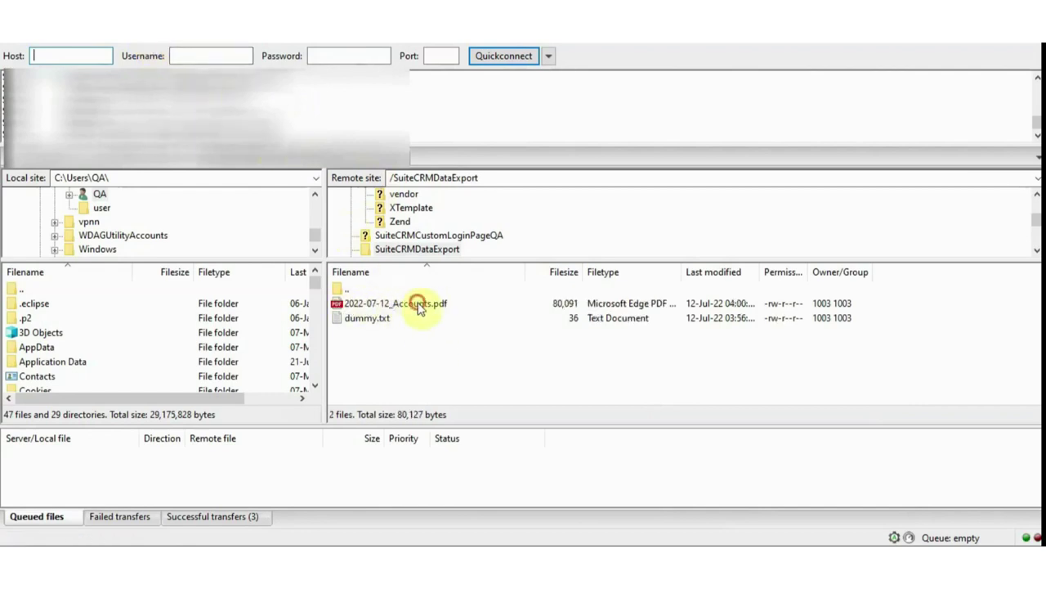
{"action": "left_click", "coordinate": [418, 305]}
{"action": "right_click", "coordinate": [419, 305]}
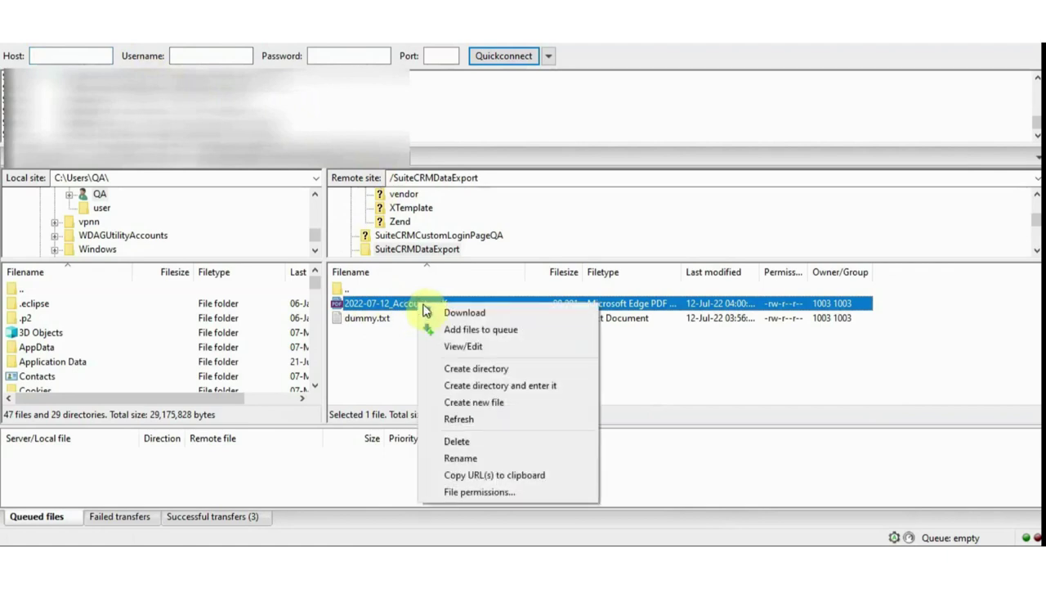
{"action": "left_click", "coordinate": [434, 313]}
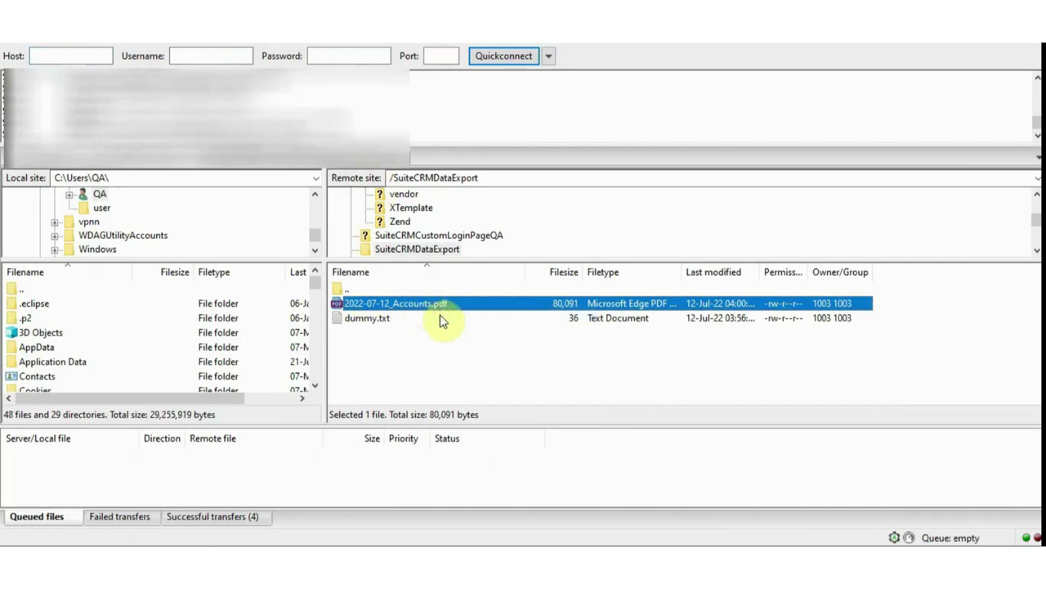
{"action": "left_click", "coordinate": [344, 539]}
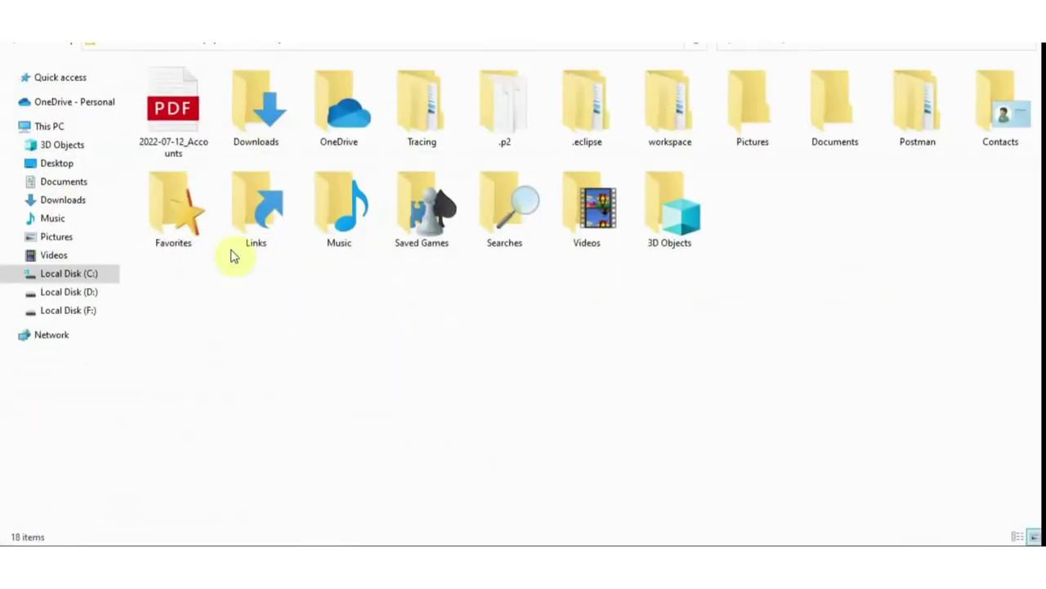
Open the downloaded 2022-07-12_Accounts PDF from the user folder
{"action": "left_click", "coordinate": [200, 112]}
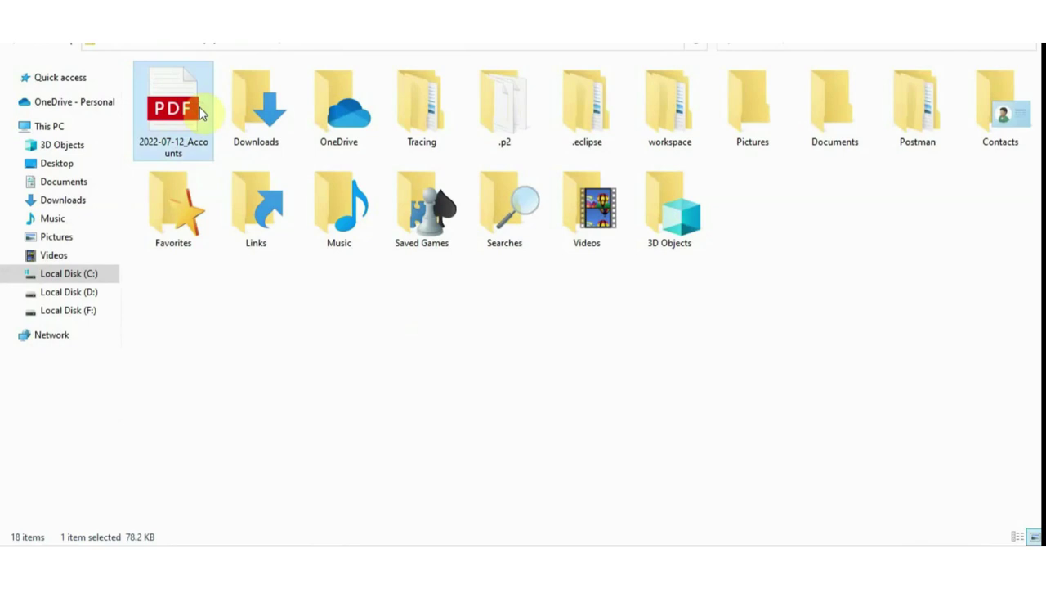
{"action": "double_click", "coordinate": [200, 113]}
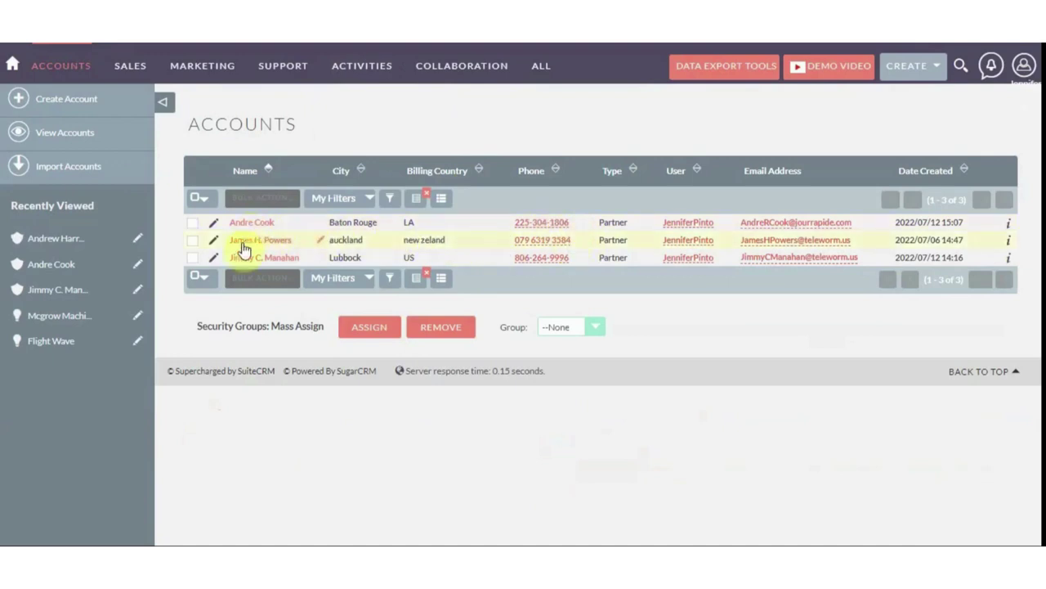
Move Industry from Hidden to Displayed after Type in the Accounts list columns and save
{"action": "left_click", "coordinate": [442, 198]}
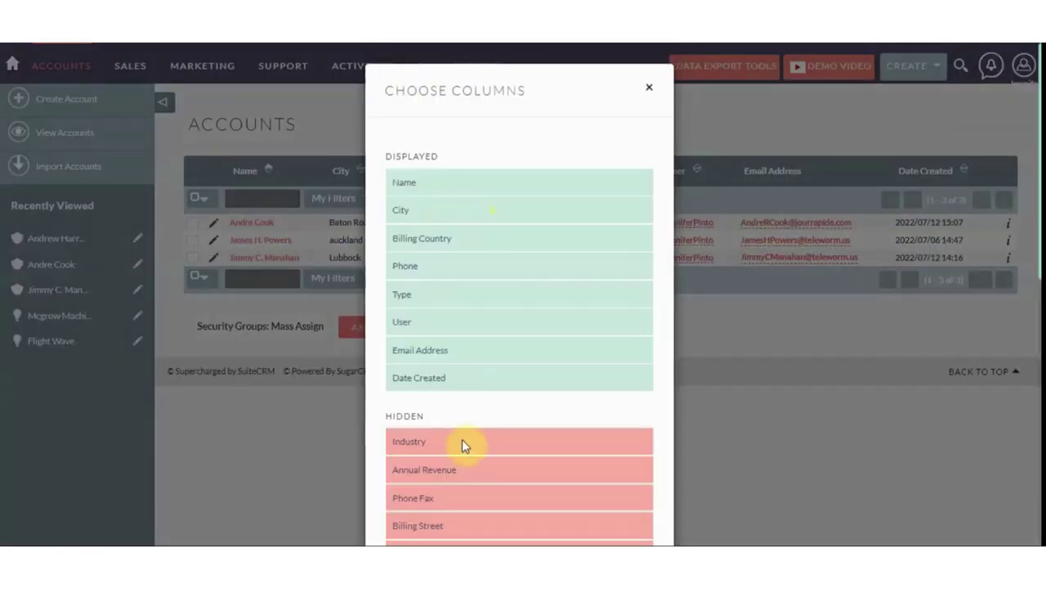
{"action": "left_click_drag", "start_coordinate": [458, 443], "coordinate": [460, 348]}
{"action": "scroll", "coordinate": [509, 420], "scroll_direction": "down", "scroll_amount": 8}
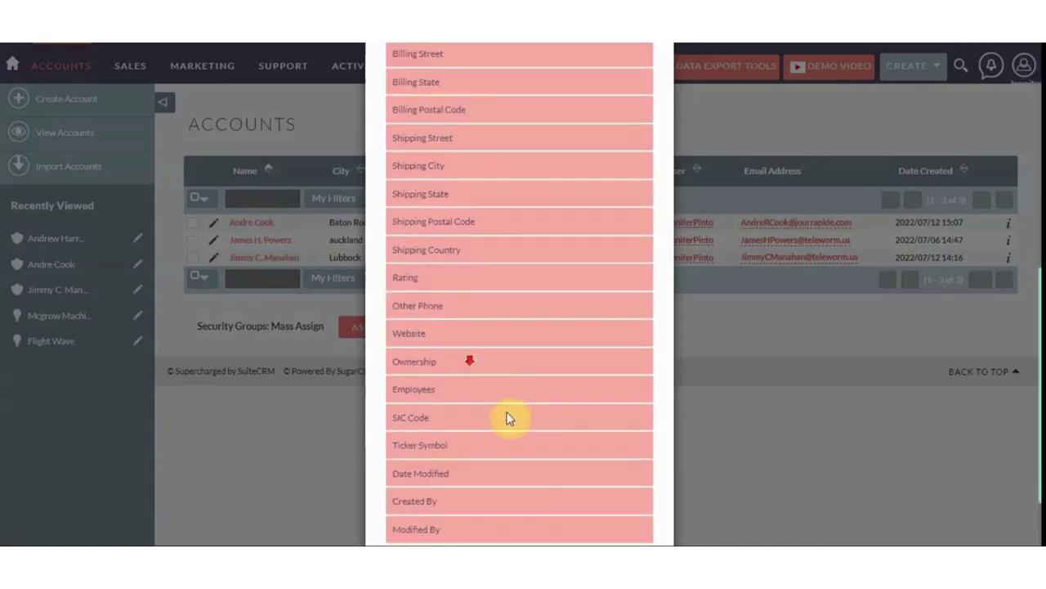
{"action": "left_click", "coordinate": [619, 499]}
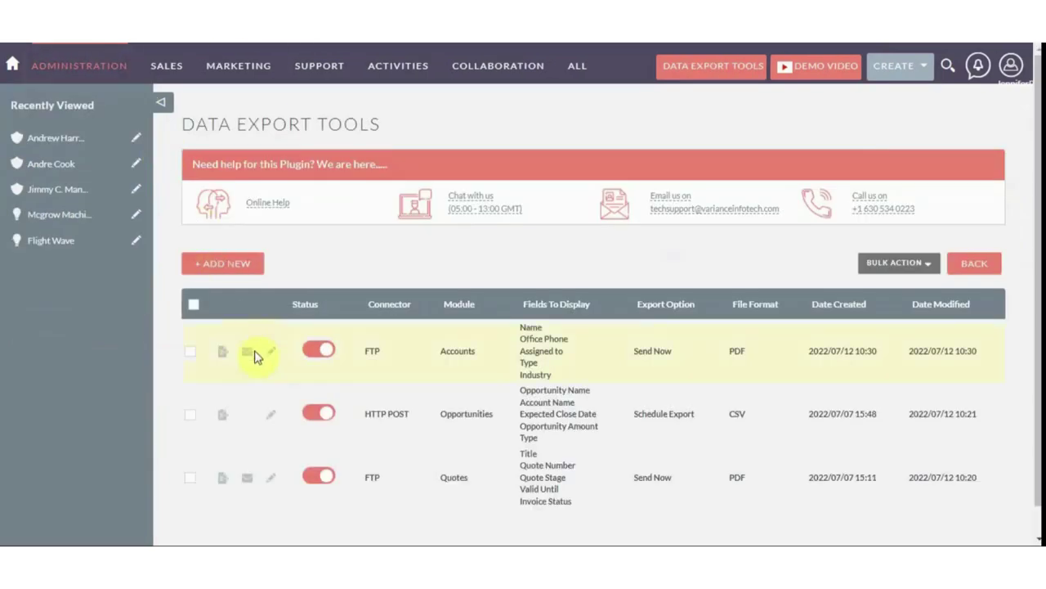
Export the Accounts FTP export as CSV and confirm the upload succeeded
{"action": "left_click", "coordinate": [222, 354]}
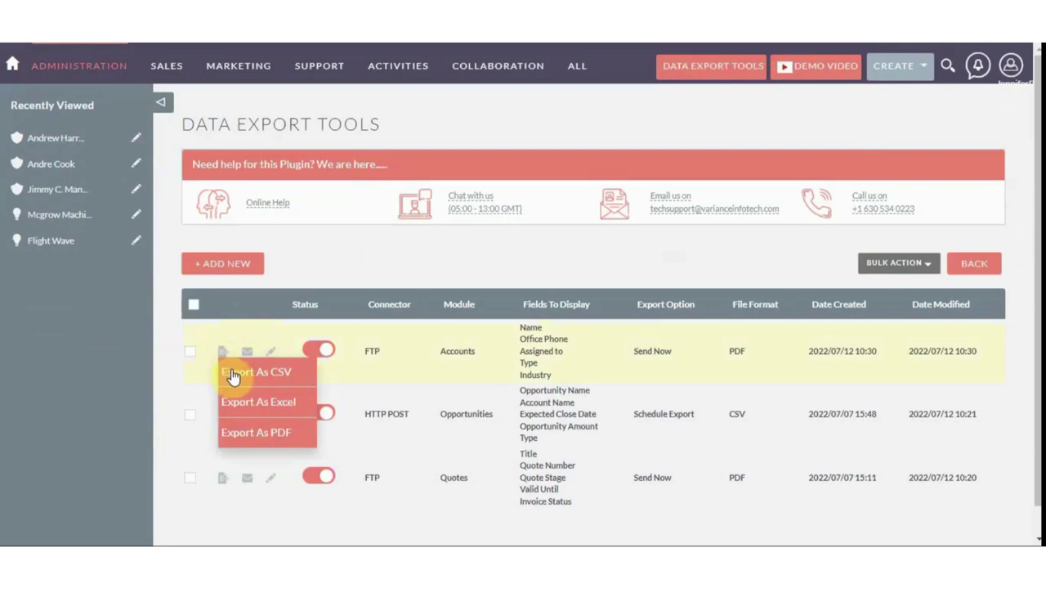
{"action": "left_click", "coordinate": [233, 374]}
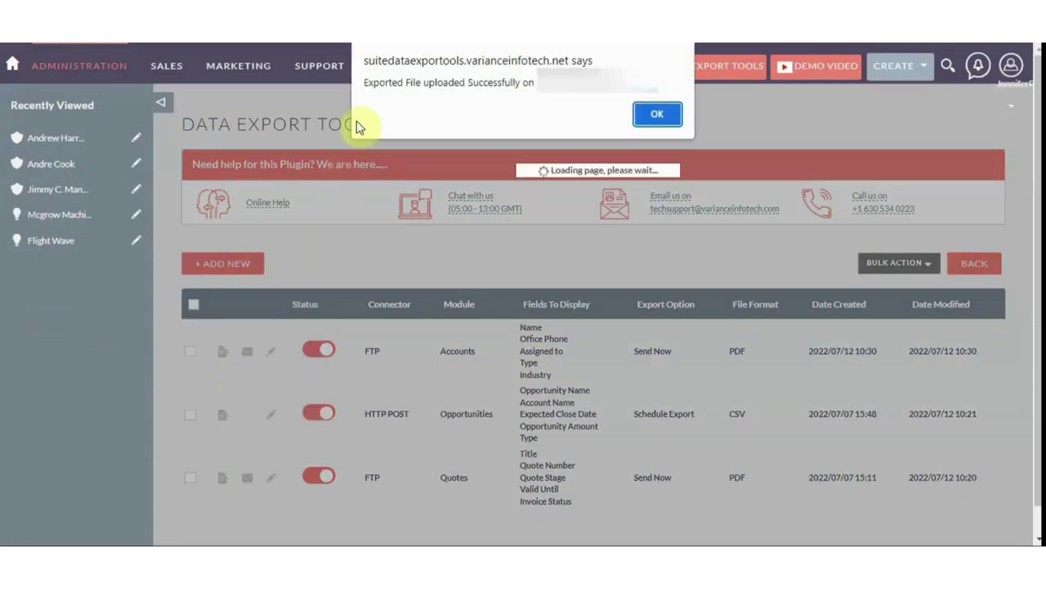
{"action": "left_click", "coordinate": [658, 114]}
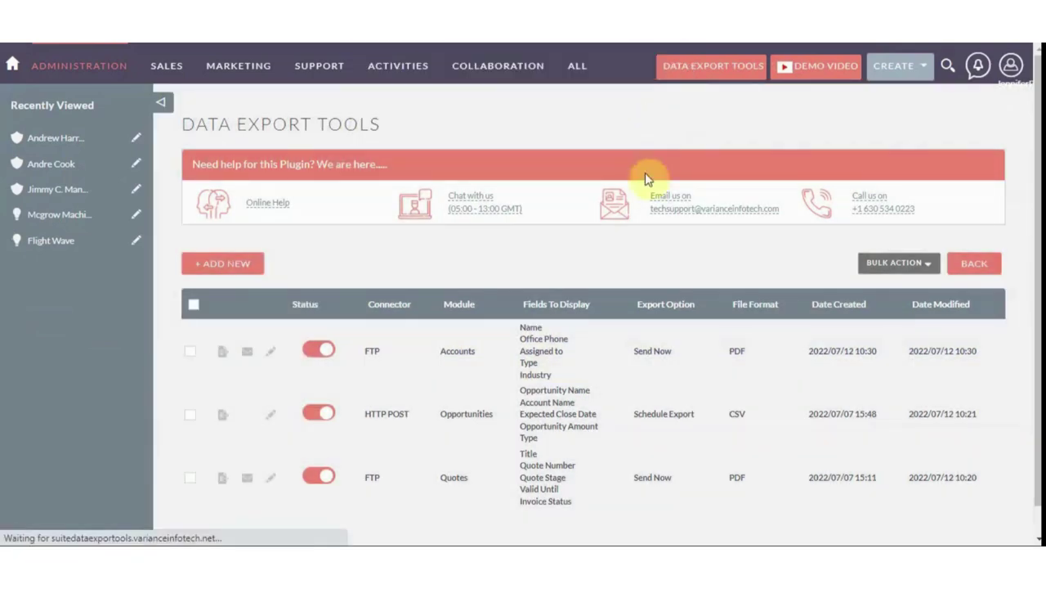
Export the Accounts data again as Excel and confirm the upload succeeded
{"action": "left_click", "coordinate": [223, 352]}
{"action": "left_click", "coordinate": [243, 401]}
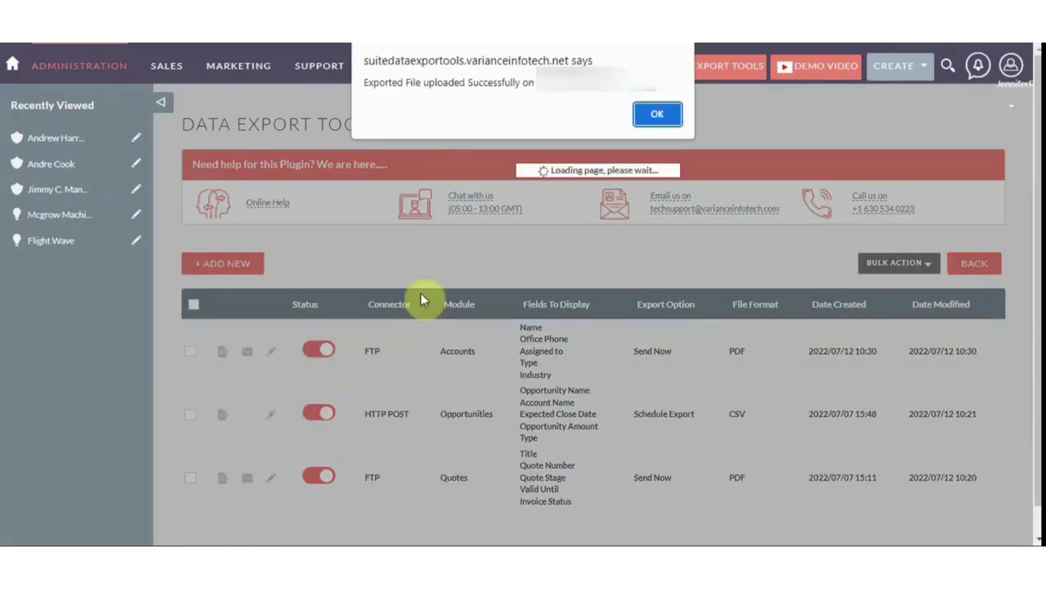
{"action": "left_click", "coordinate": [658, 113]}
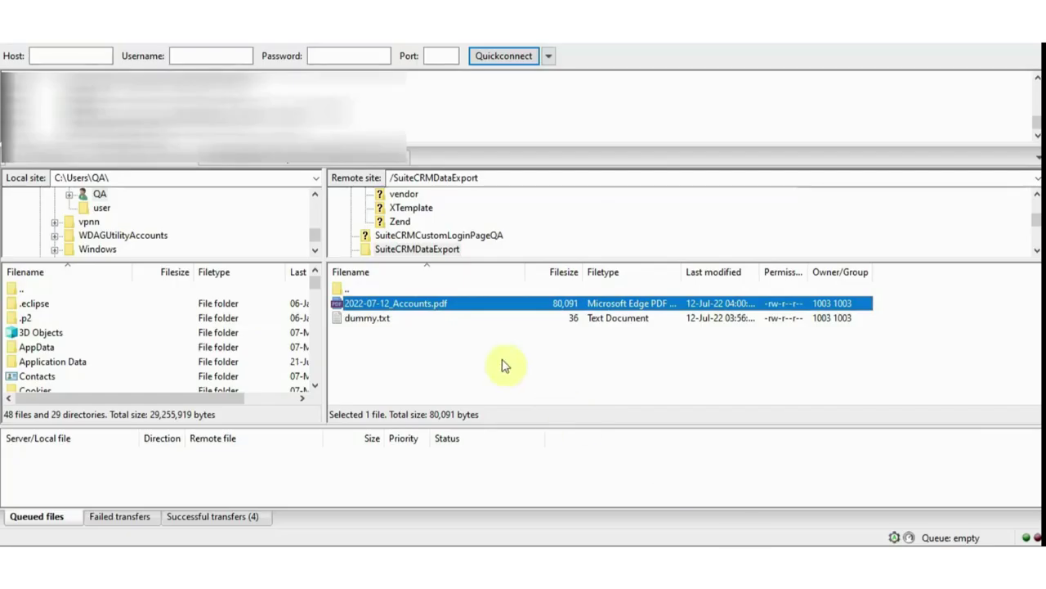
{"action": "right_click", "coordinate": [494, 351]}
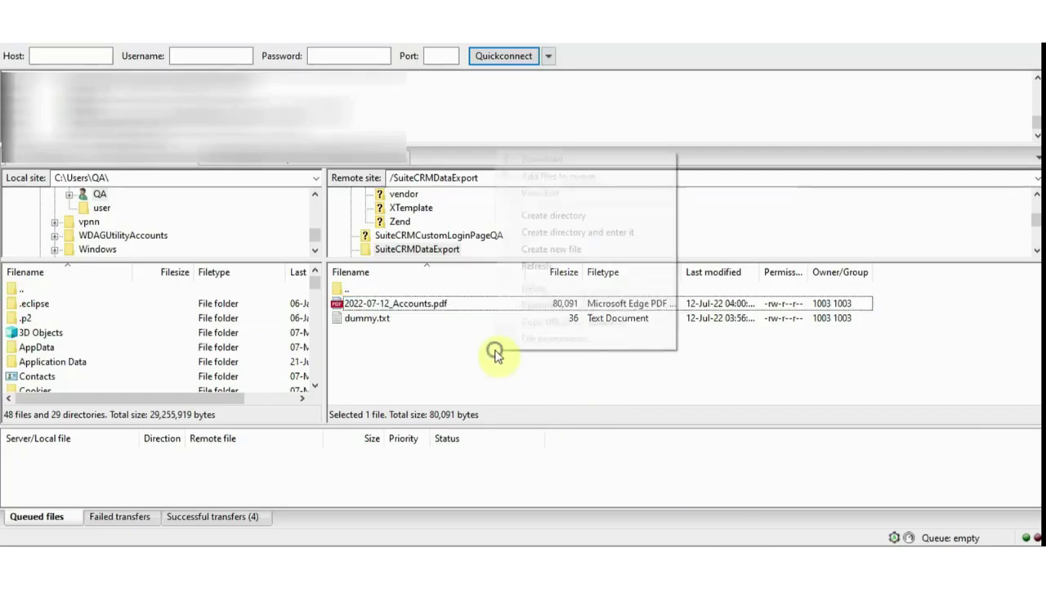
Refresh the remote export folder and download 2022-07-12_Accounts.csv locally
{"action": "left_click", "coordinate": [532, 266]}
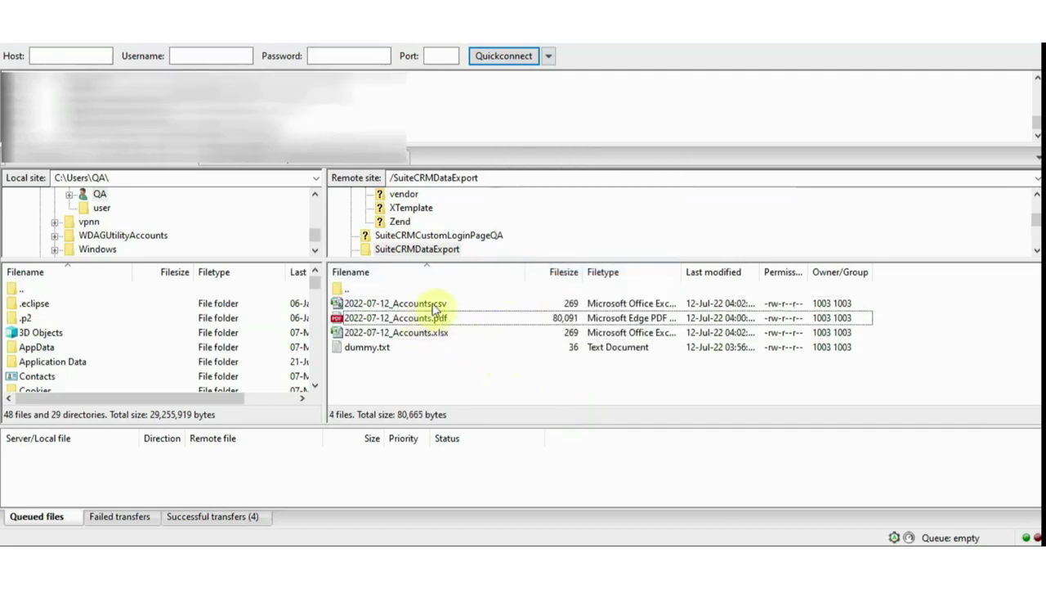
{"action": "left_click", "coordinate": [402, 304]}
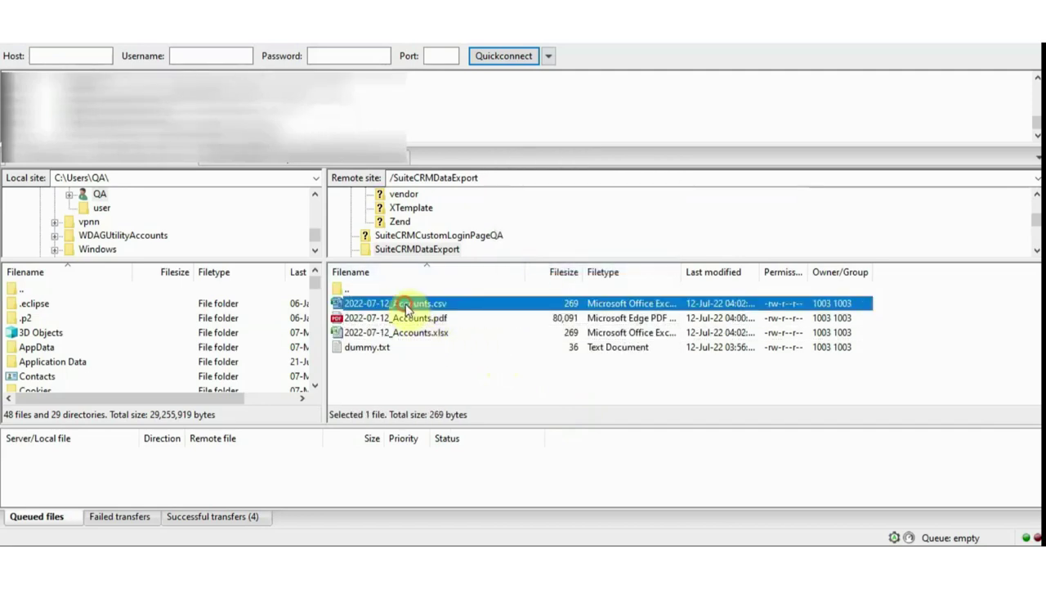
{"action": "right_click", "coordinate": [404, 303]}
{"action": "left_click", "coordinate": [425, 323]}
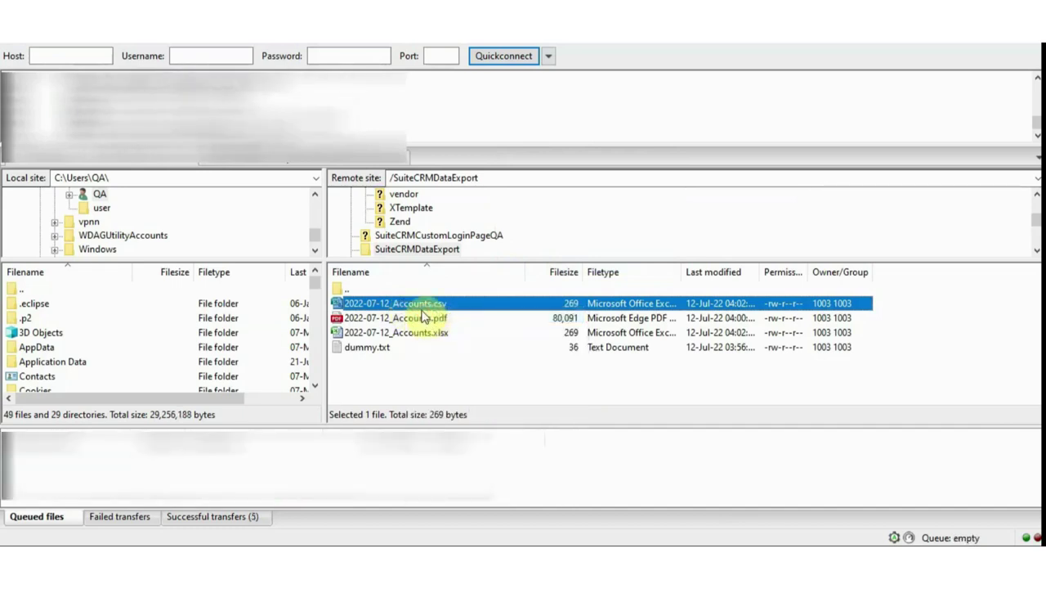
Open the downloaded 2022-07-12_Accounts file in Excel, check the two Banking Partner rows, then close it
{"action": "left_click", "coordinate": [340, 545]}
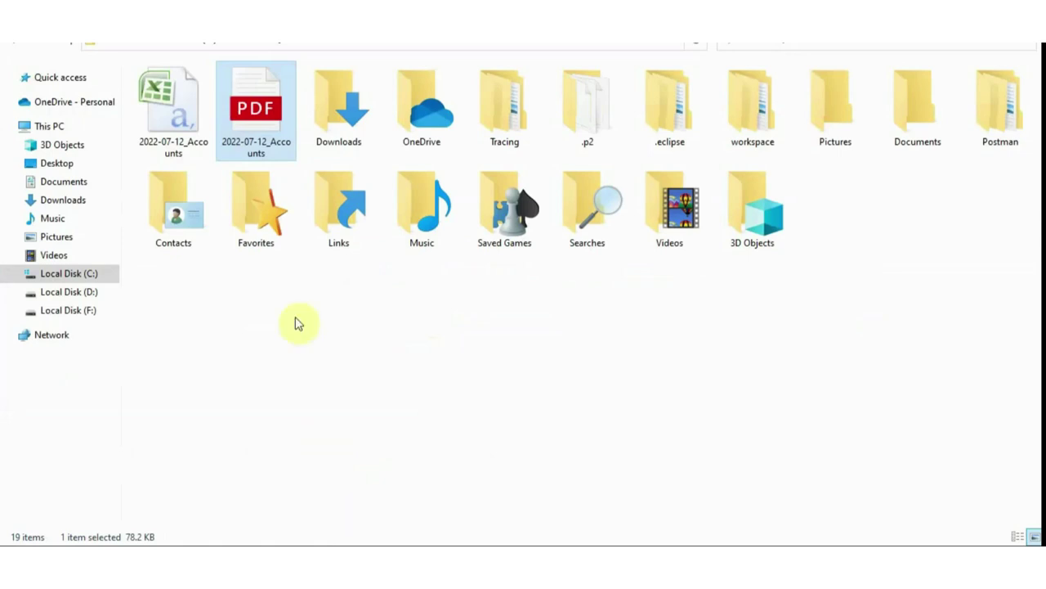
{"action": "left_click", "coordinate": [187, 130]}
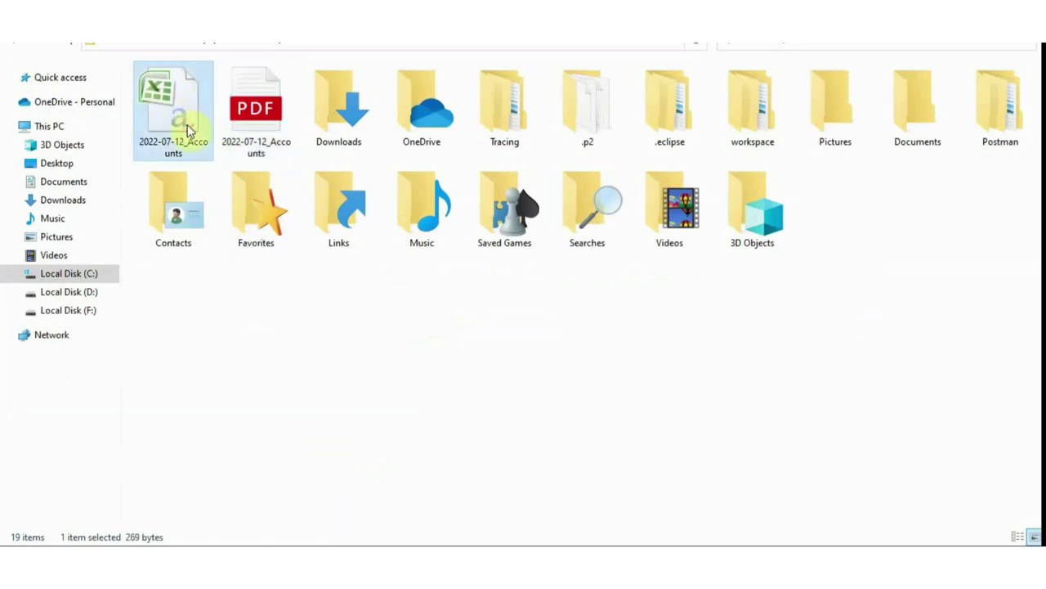
{"action": "double_click", "coordinate": [187, 129]}
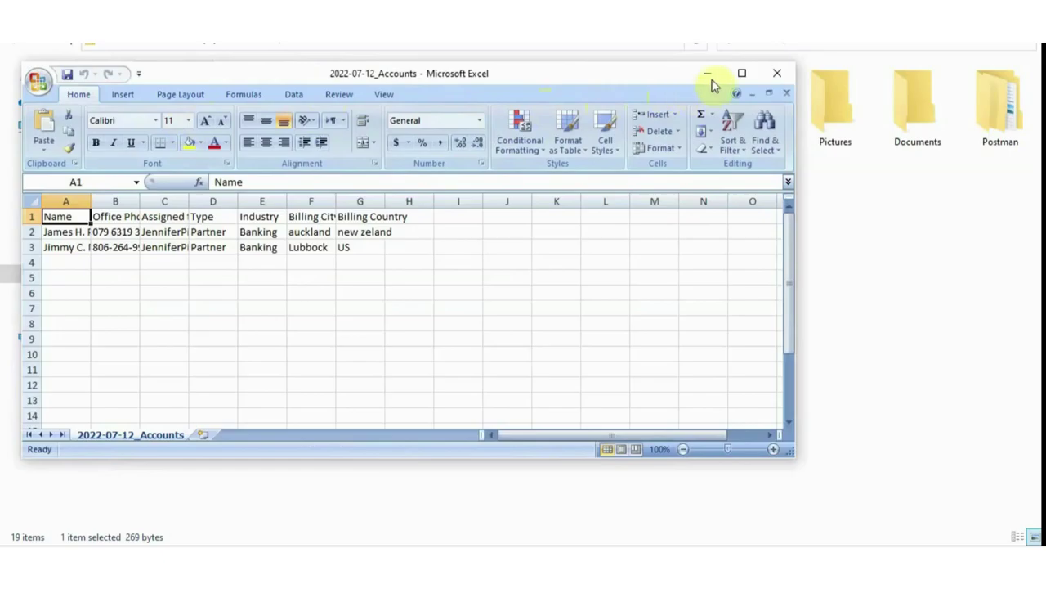
{"action": "left_click", "coordinate": [738, 74]}
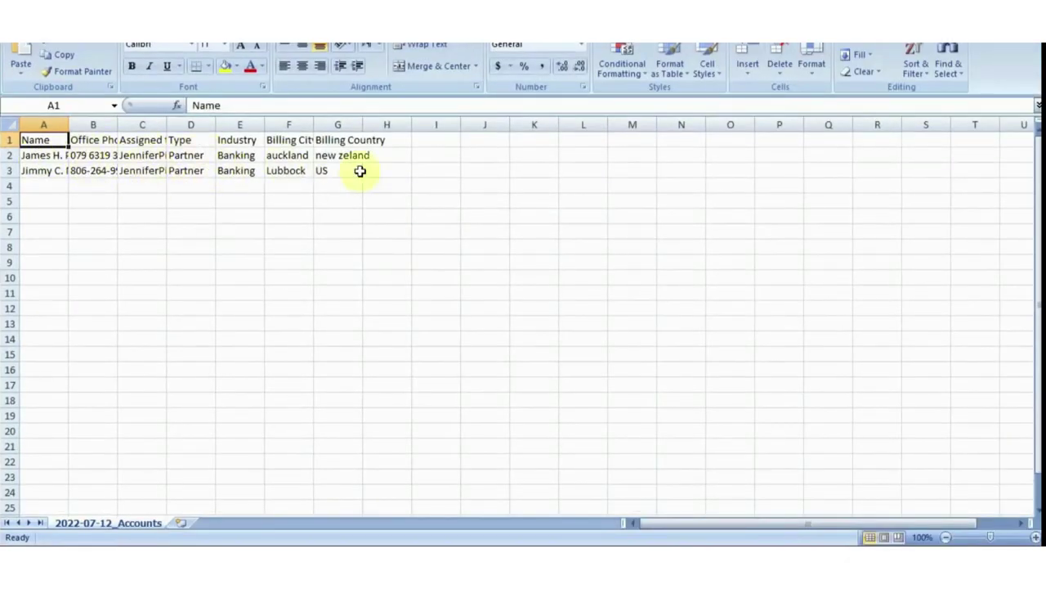
{"action": "key", "text": "alt+F4"}
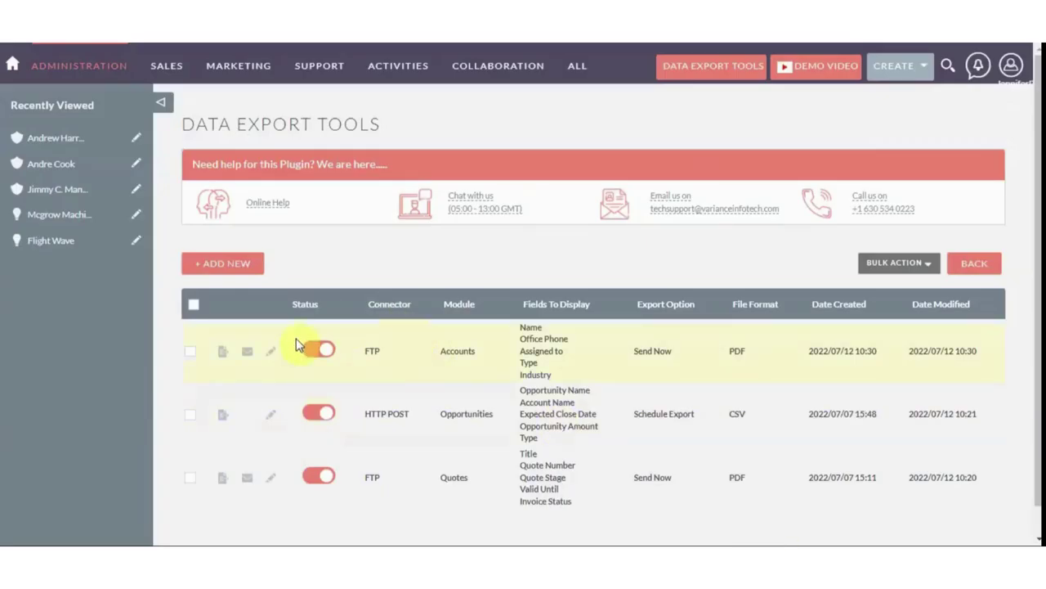
Email the Accounts export from its row and acknowledge the 'Email Send Successfully' alert
{"action": "left_click", "coordinate": [249, 357]}
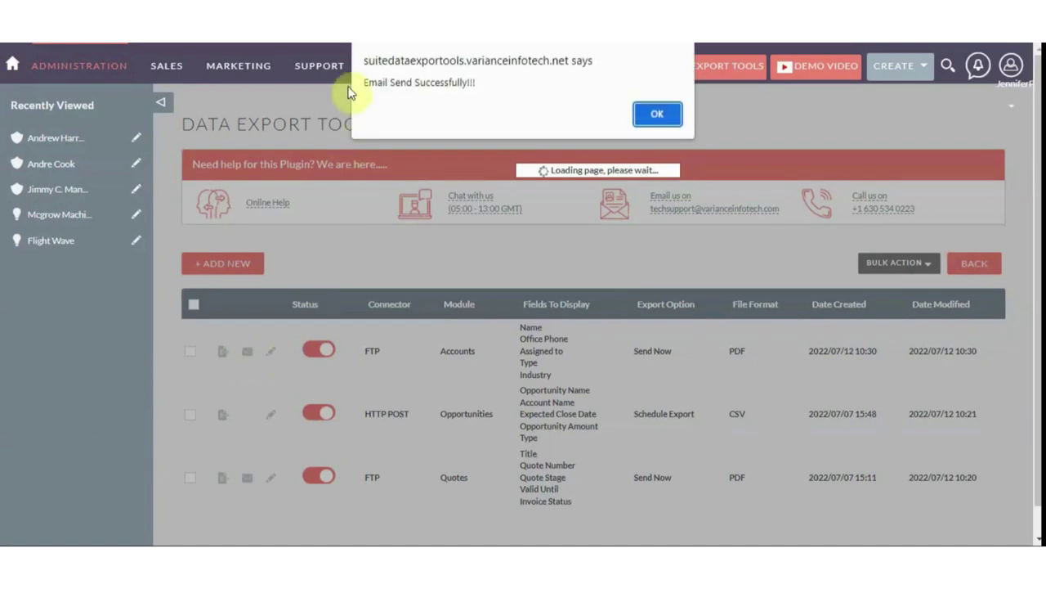
{"action": "left_click", "coordinate": [657, 114]}
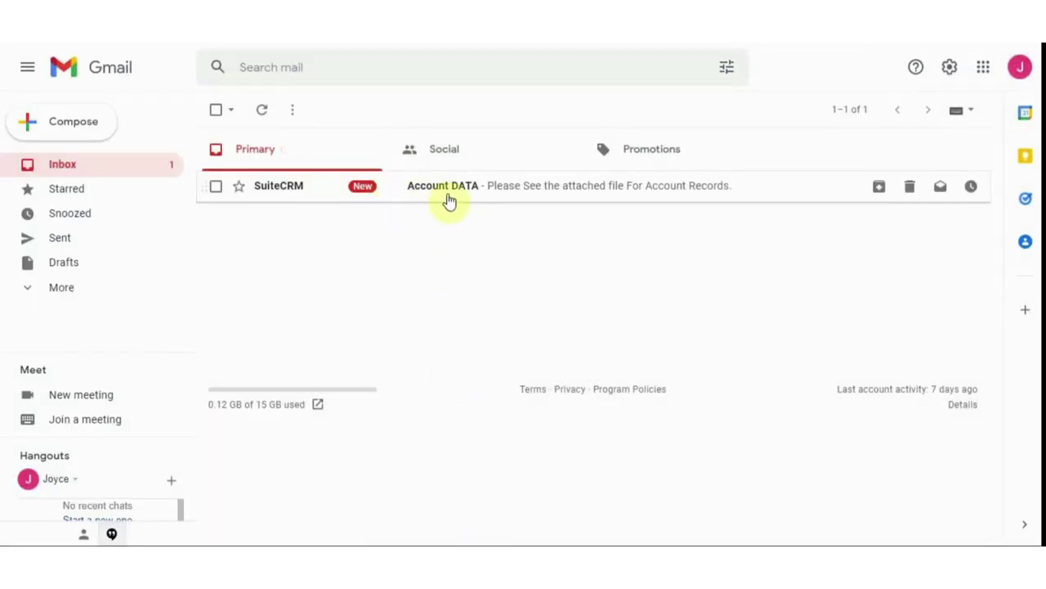
In another Gmail account, refresh the inbox and preview the Account DATA email's 2022-07-12_Accounts.pdf
{"action": "left_click", "coordinate": [1023, 72]}
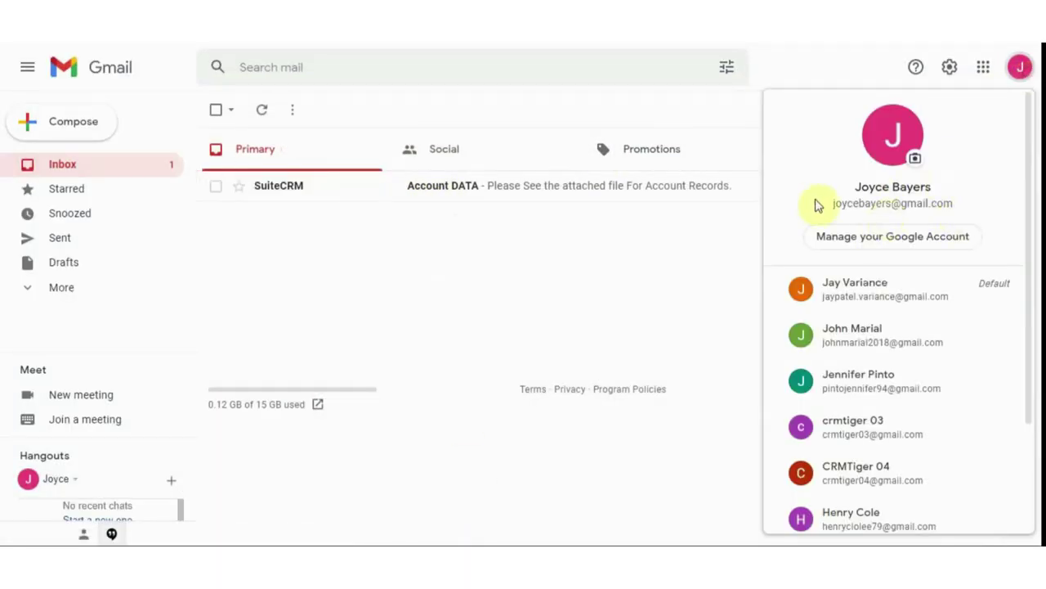
{"action": "left_click", "coordinate": [701, 238]}
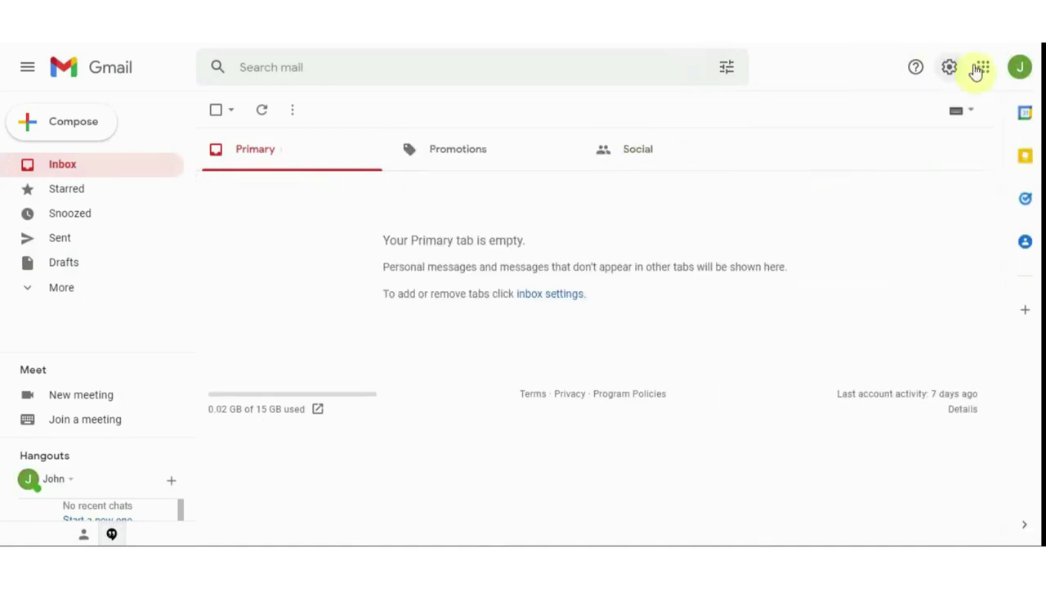
{"action": "left_click", "coordinate": [274, 112]}
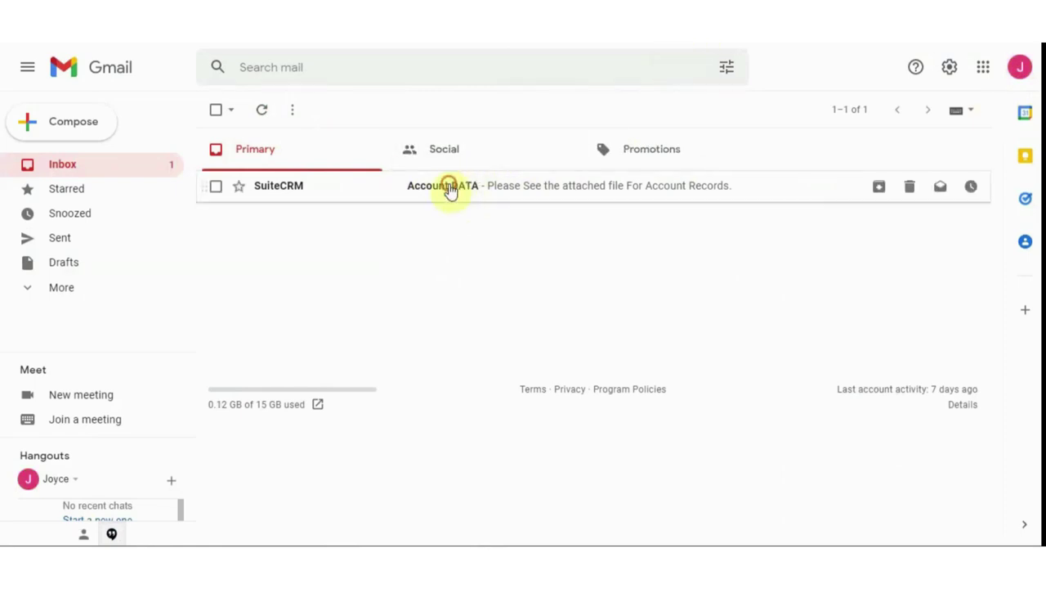
{"action": "left_click", "coordinate": [450, 190]}
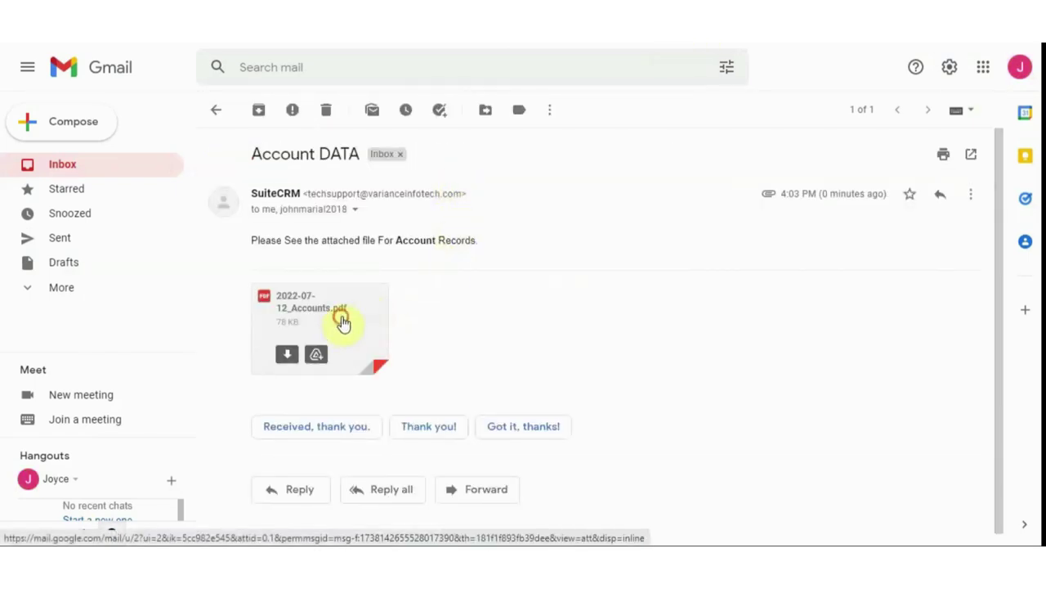
{"action": "left_click", "coordinate": [343, 320]}
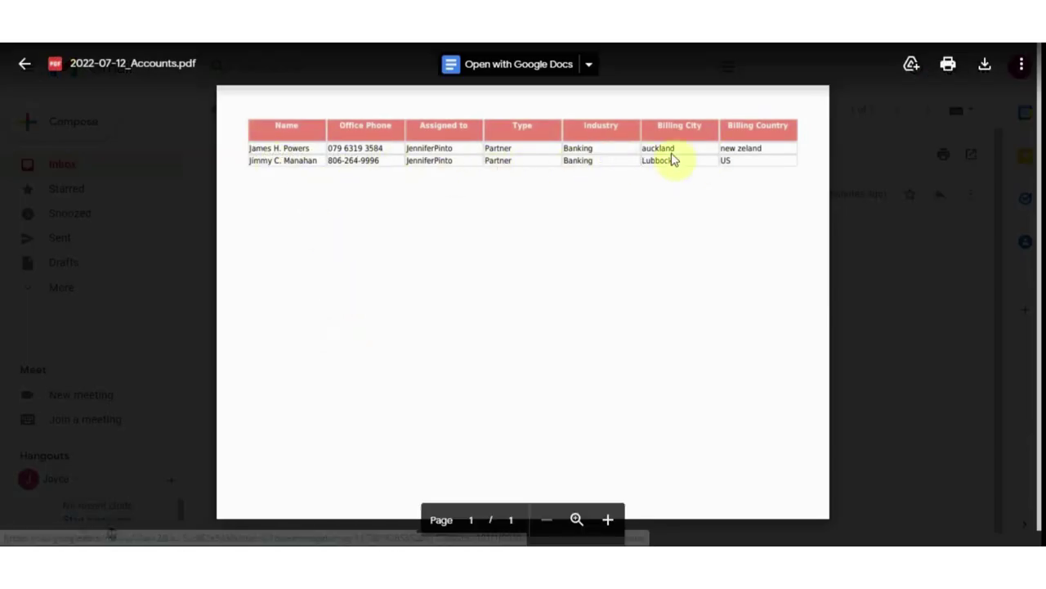
{"action": "left_click", "coordinate": [25, 66]}
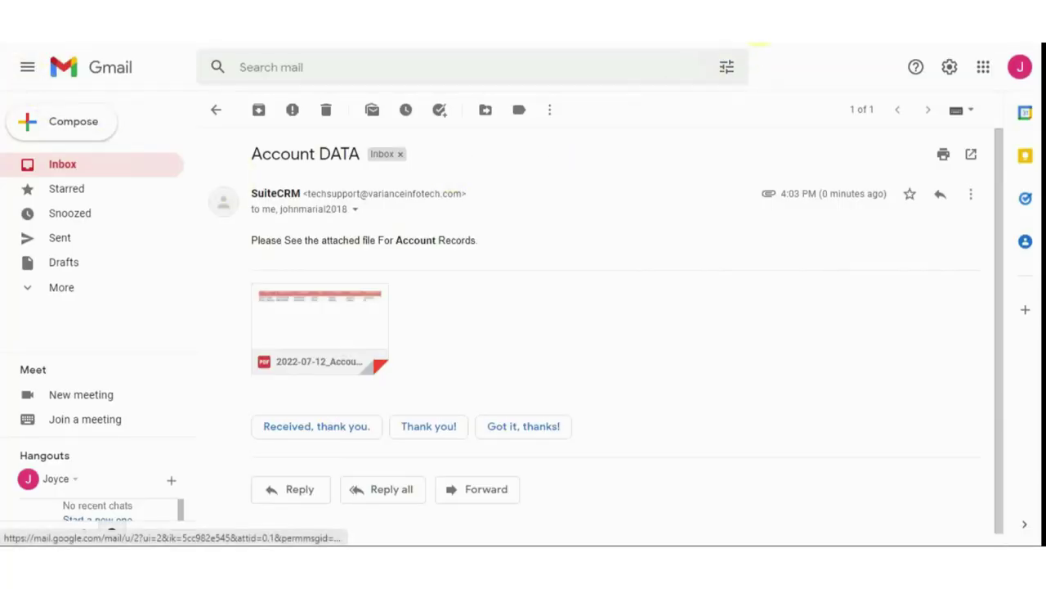
Preview the same Account DATA PDF attachment in the other Gmail inbox
{"action": "key", "text": "ctrl+Tab"}
{"action": "left_click", "coordinate": [474, 198]}
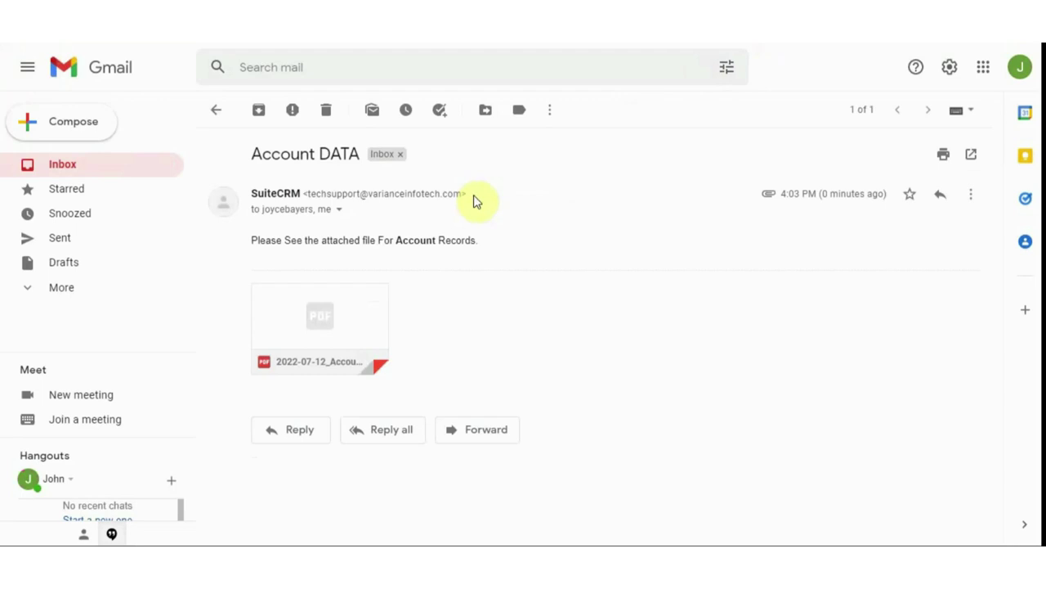
{"action": "left_click", "coordinate": [365, 336]}
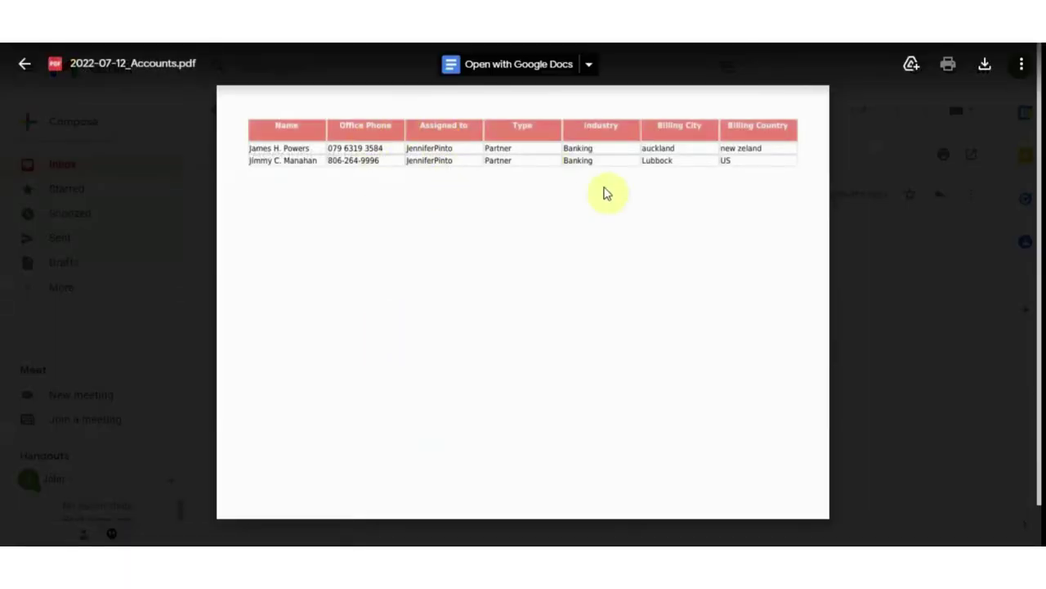
{"action": "left_click", "coordinate": [23, 64]}
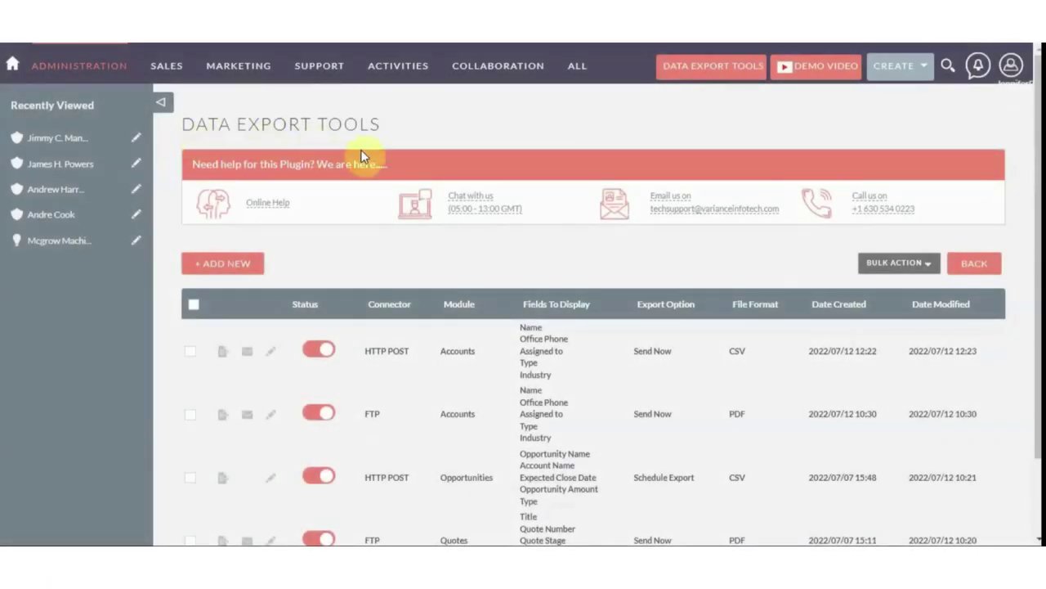
Create a new export with the SFTP connector, its host, port, user name, password and path filled, status on
{"action": "left_click", "coordinate": [237, 272]}
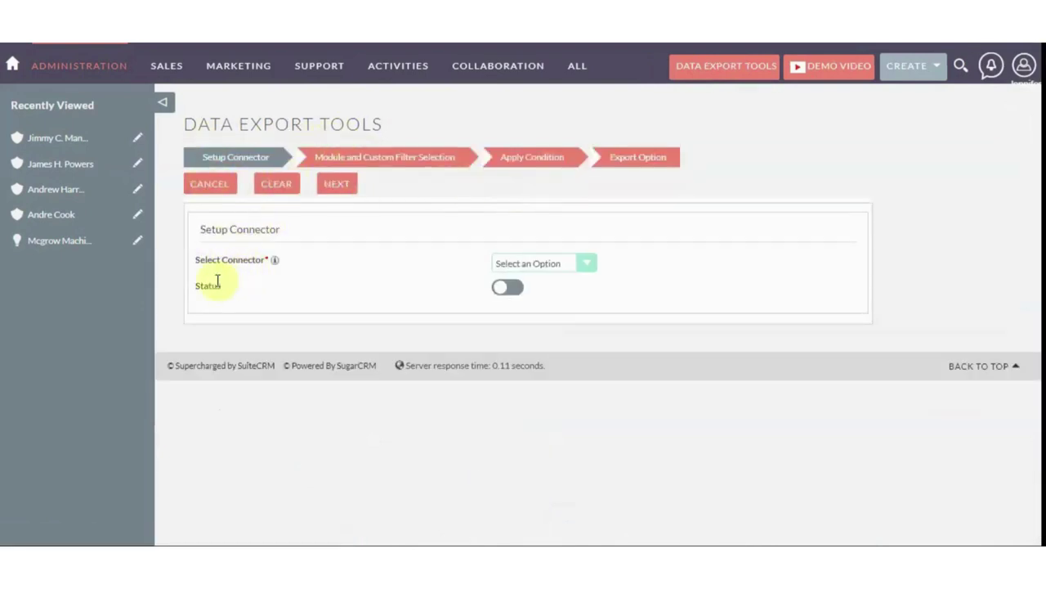
{"action": "left_click", "coordinate": [517, 265]}
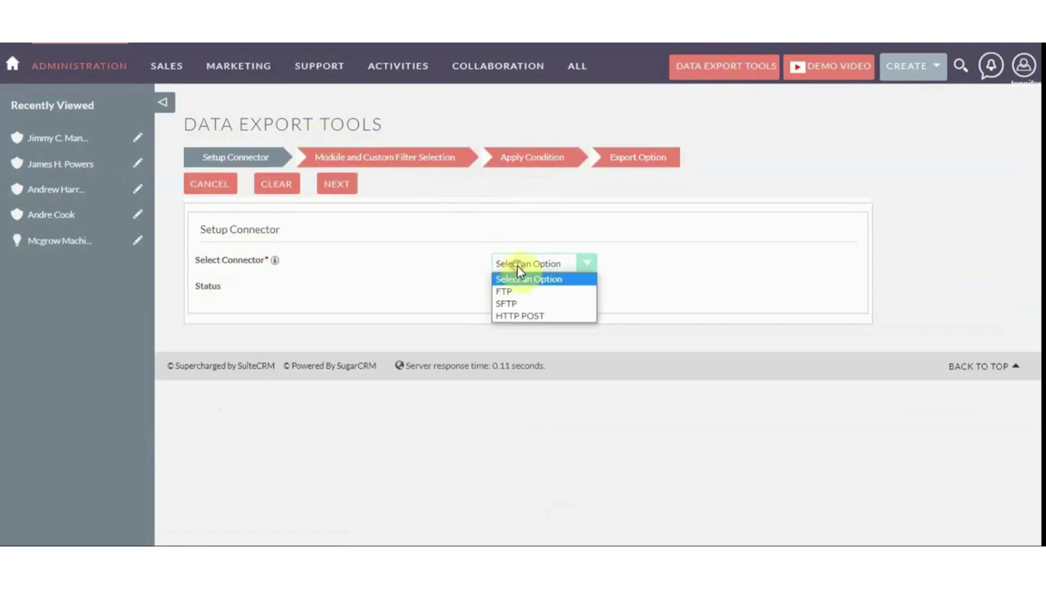
{"action": "left_click", "coordinate": [513, 304]}
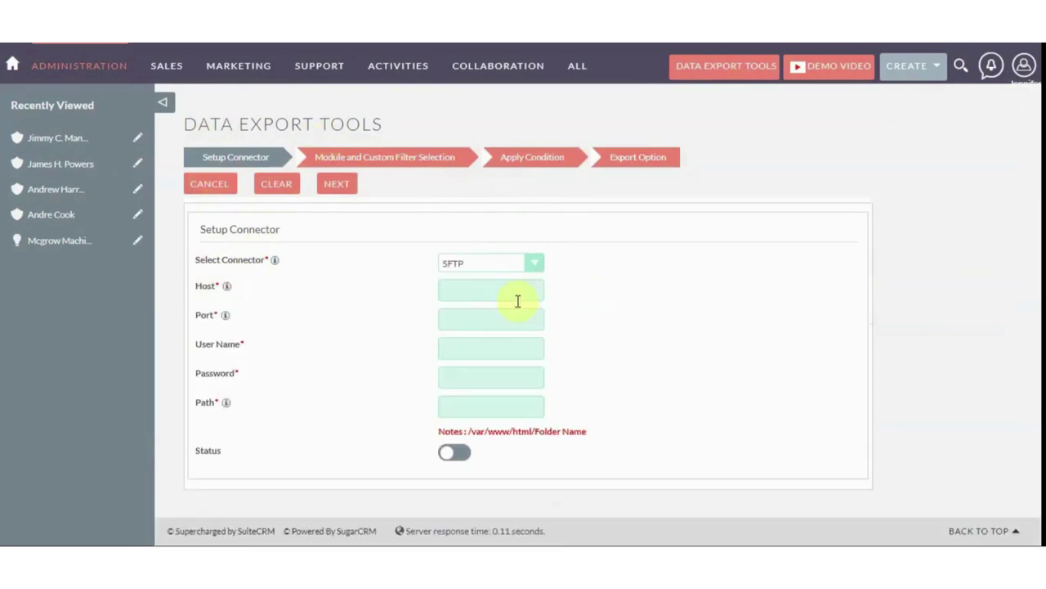
{"action": "left_click", "coordinate": [449, 291]}
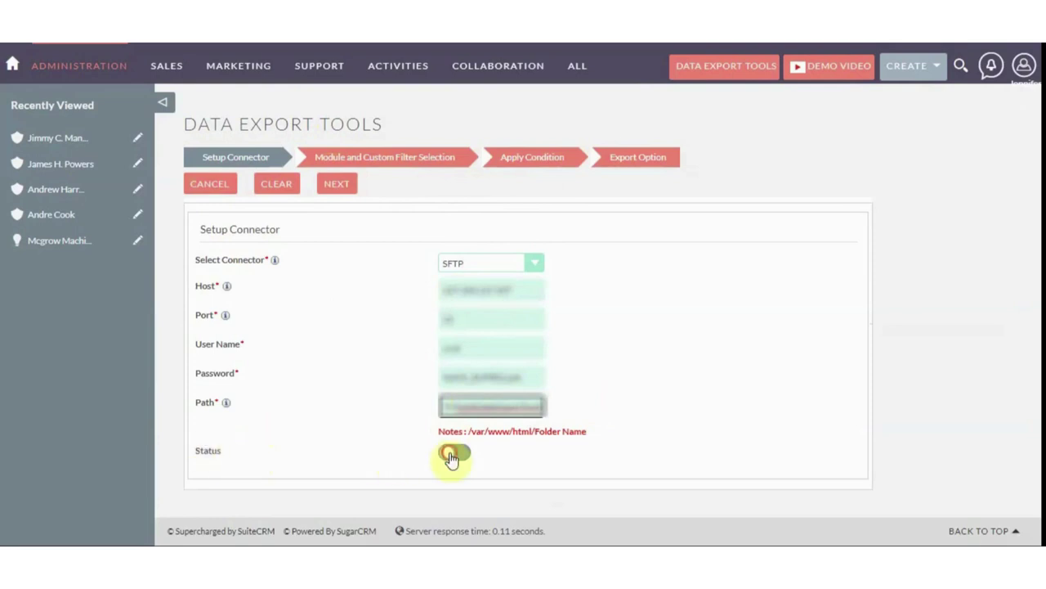
{"action": "left_click", "coordinate": [452, 453]}
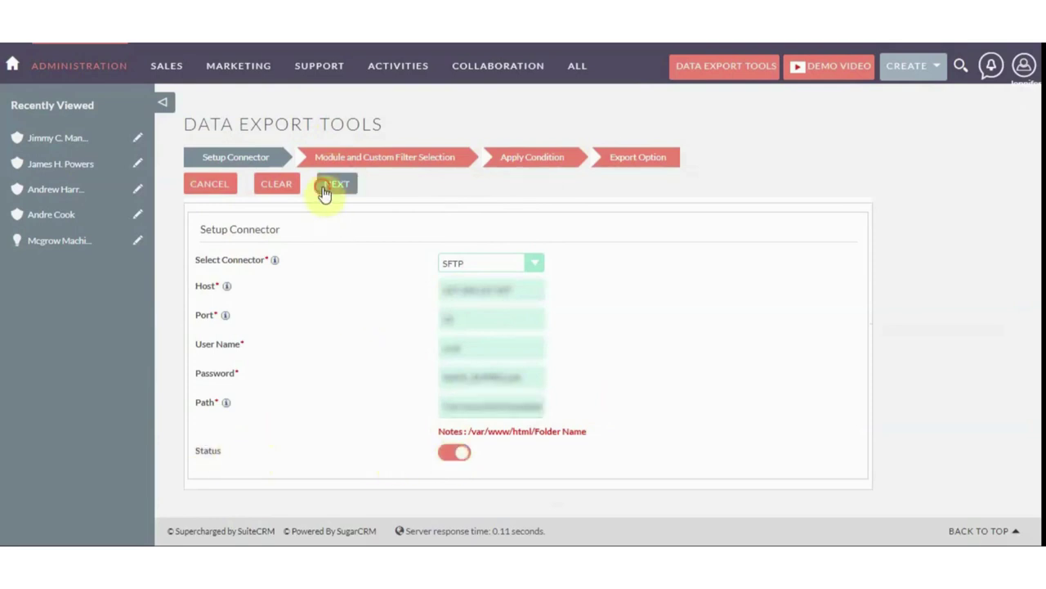
{"action": "left_click", "coordinate": [324, 188]}
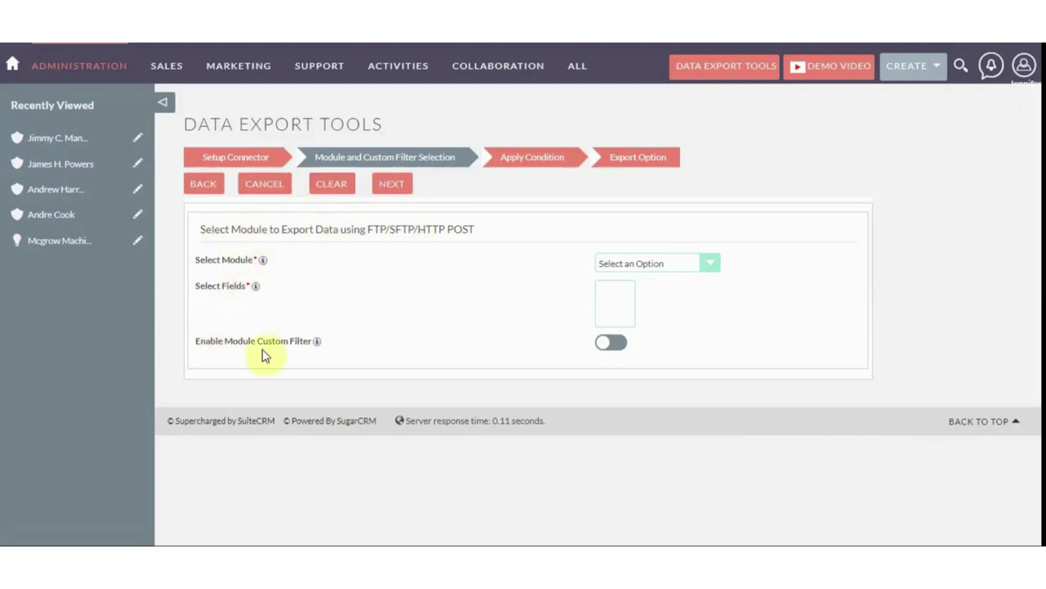
Choose Accounts as the module to export
{"action": "left_click", "coordinate": [618, 263]}
{"action": "scroll", "coordinate": [633, 377], "scroll_direction": "down", "scroll_amount": 3}
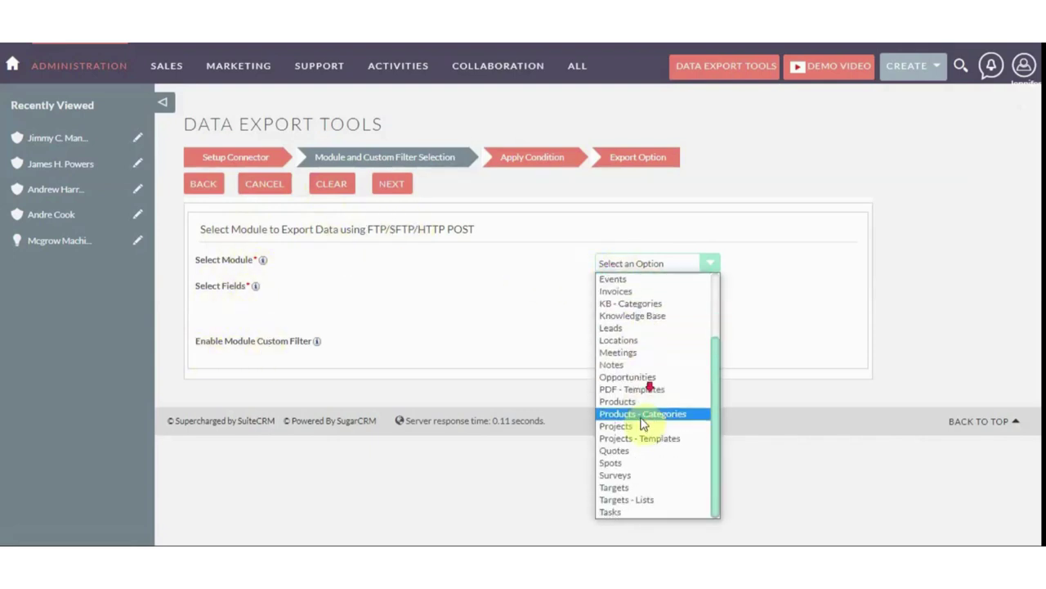
{"action": "scroll", "coordinate": [644, 411], "scroll_direction": "up", "scroll_amount": 3}
{"action": "left_click", "coordinate": [622, 295]}
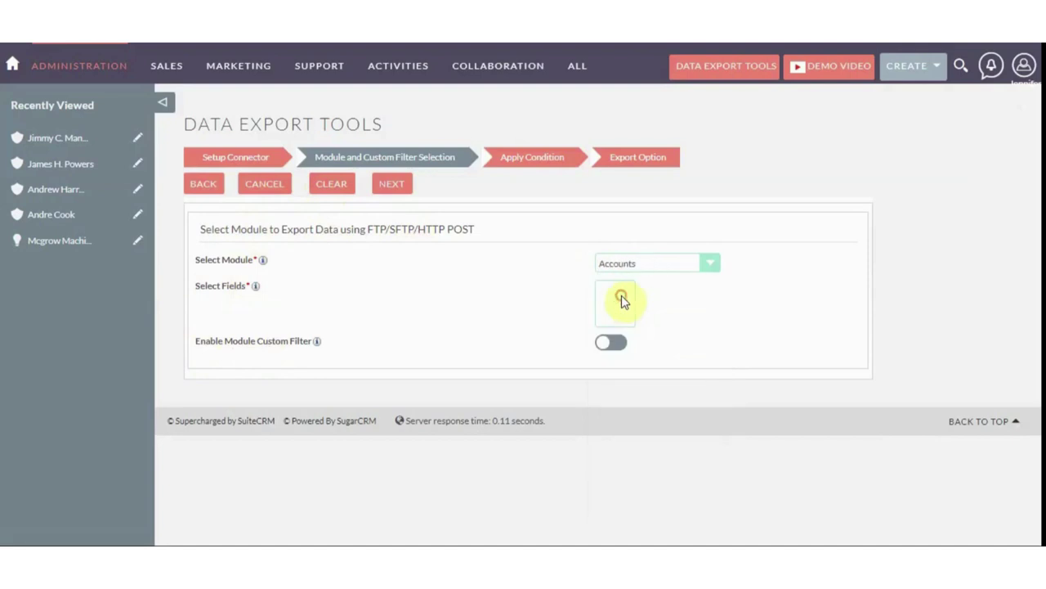
{"action": "scroll", "coordinate": [622, 299], "scroll_direction": "down", "scroll_amount": 2}
{"action": "scroll", "coordinate": [623, 301], "scroll_direction": "up", "scroll_amount": 5}
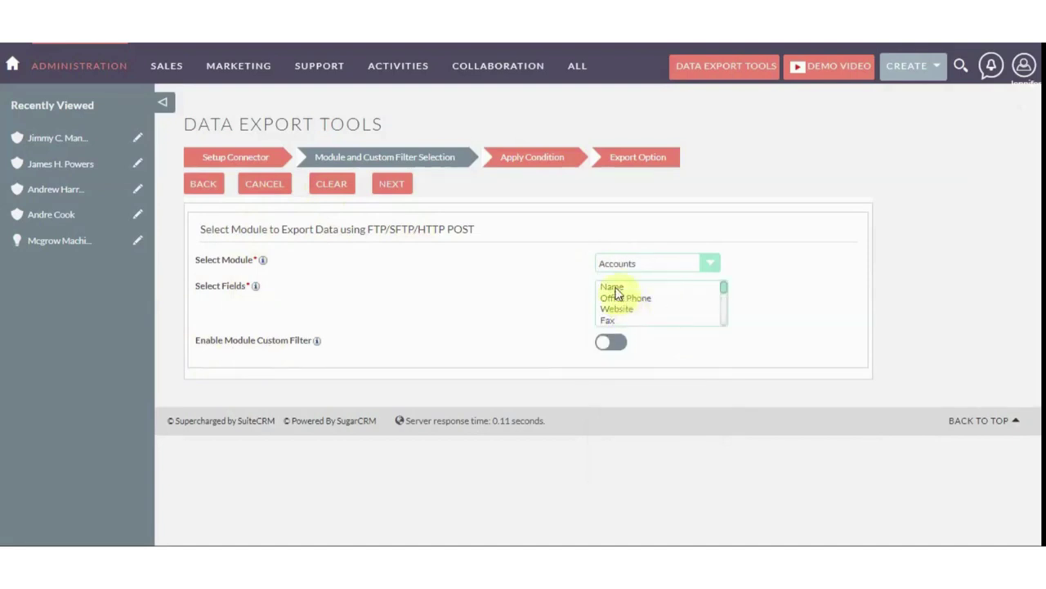
Select Name, Office Phone, Industry, Billing City and Billing Country as export fields
{"action": "left_click", "coordinate": [617, 293]}
{"action": "scroll", "coordinate": [724, 285], "scroll_direction": "down", "scroll_amount": 4}
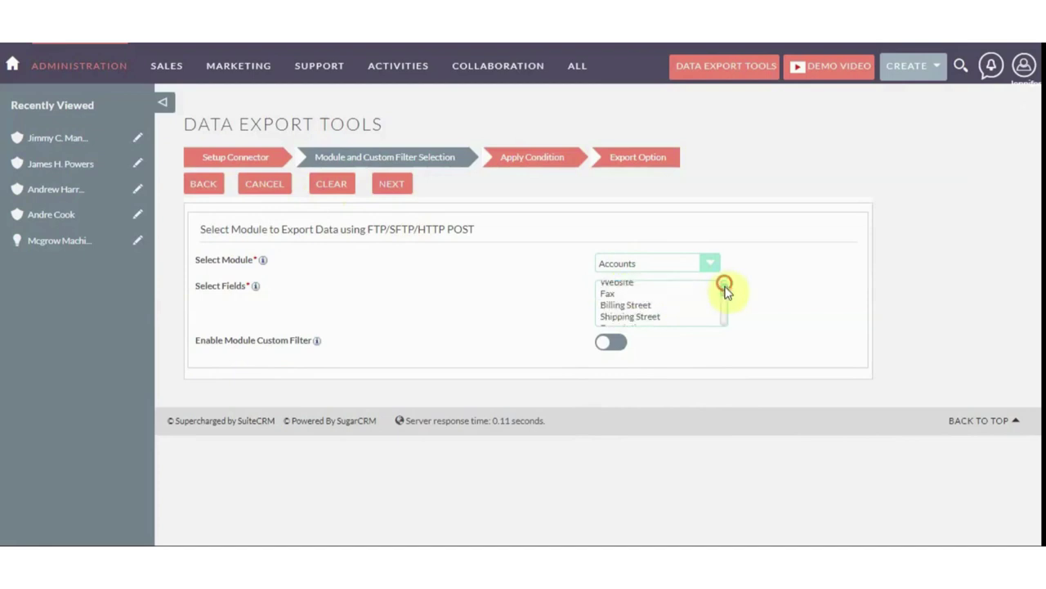
{"action": "left_click", "coordinate": [661, 314]}
{"action": "scroll", "coordinate": [724, 304], "scroll_direction": "down", "scroll_amount": 1}
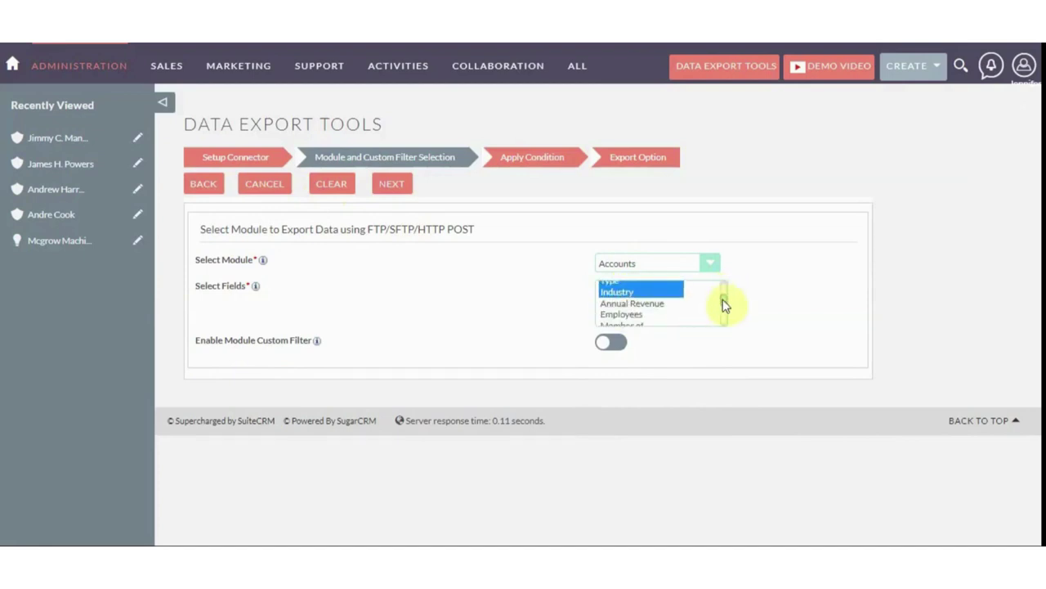
{"action": "scroll", "coordinate": [725, 305], "scroll_direction": "down", "scroll_amount": 5}
{"action": "left_click", "coordinate": [636, 286], "text": "ctrl"}
{"action": "left_click", "coordinate": [647, 320], "text": "ctrl"}
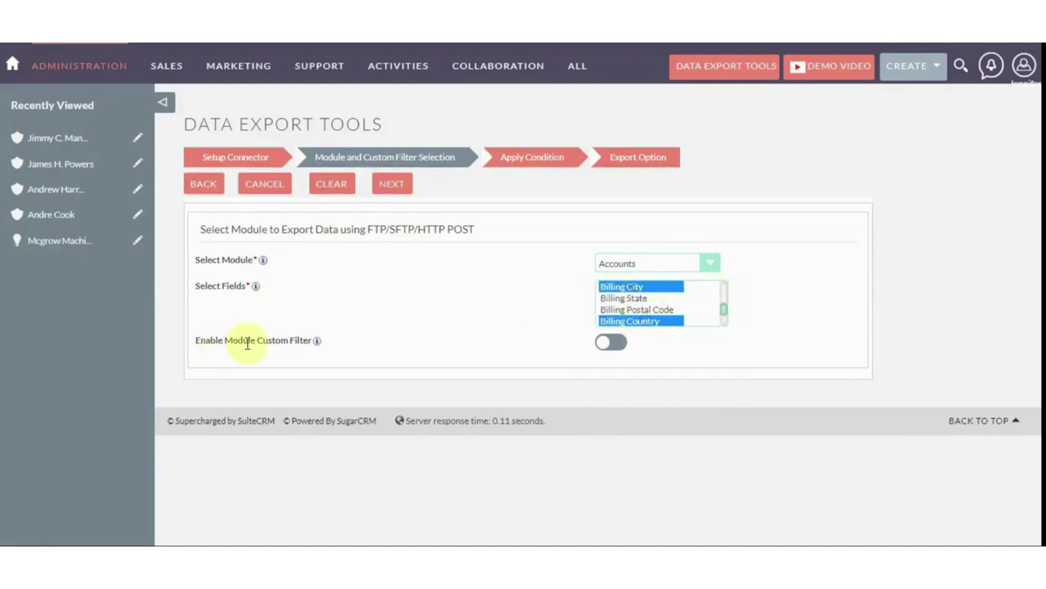
Turn on Enable Module Custom Filter and look over the saved filter list
{"action": "left_click", "coordinate": [611, 347]}
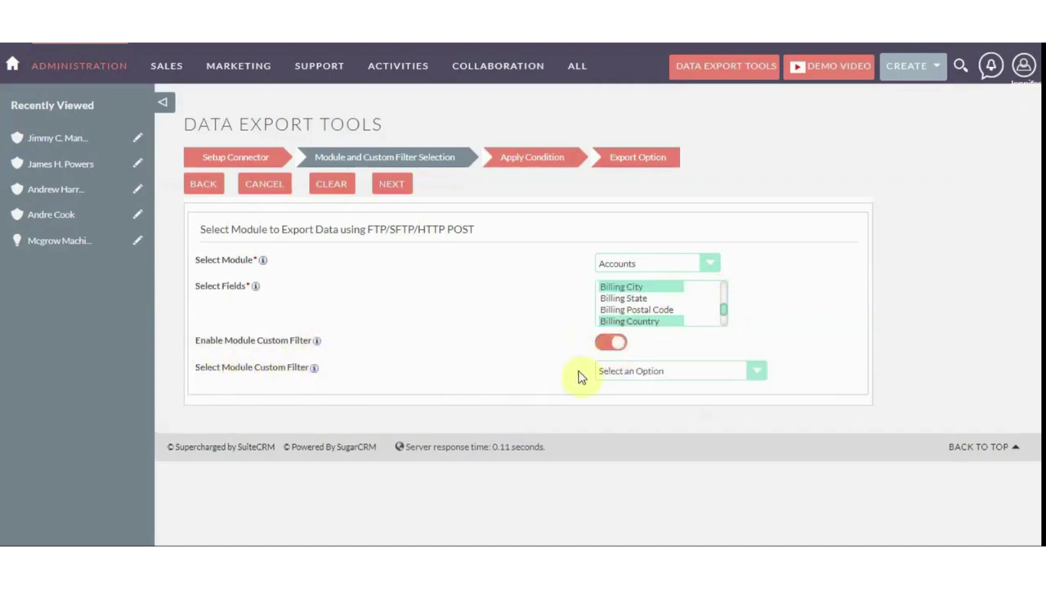
{"action": "left_click", "coordinate": [602, 373]}
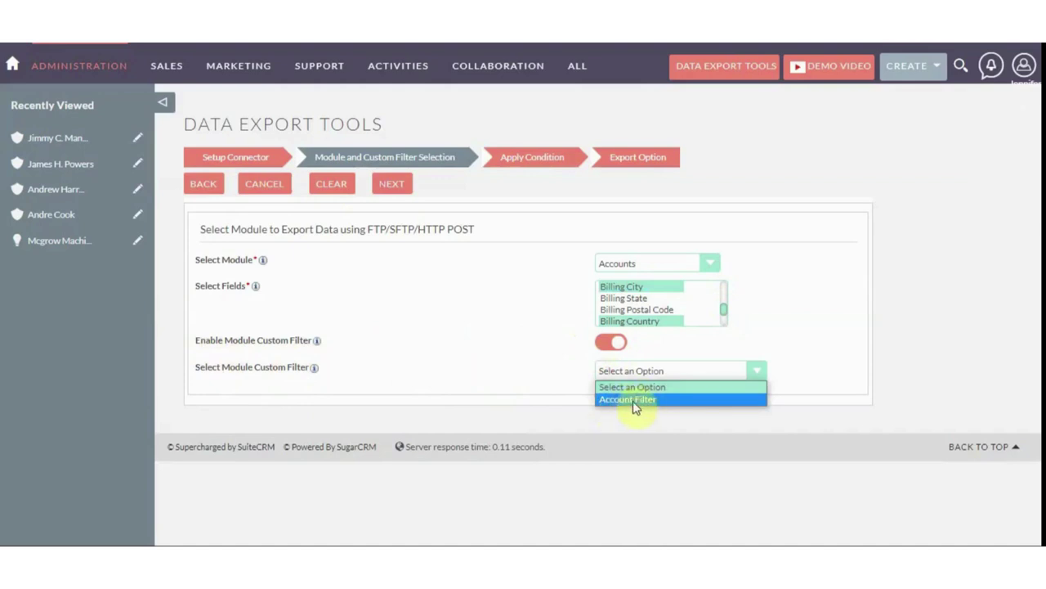
{"action": "left_click", "coordinate": [516, 360]}
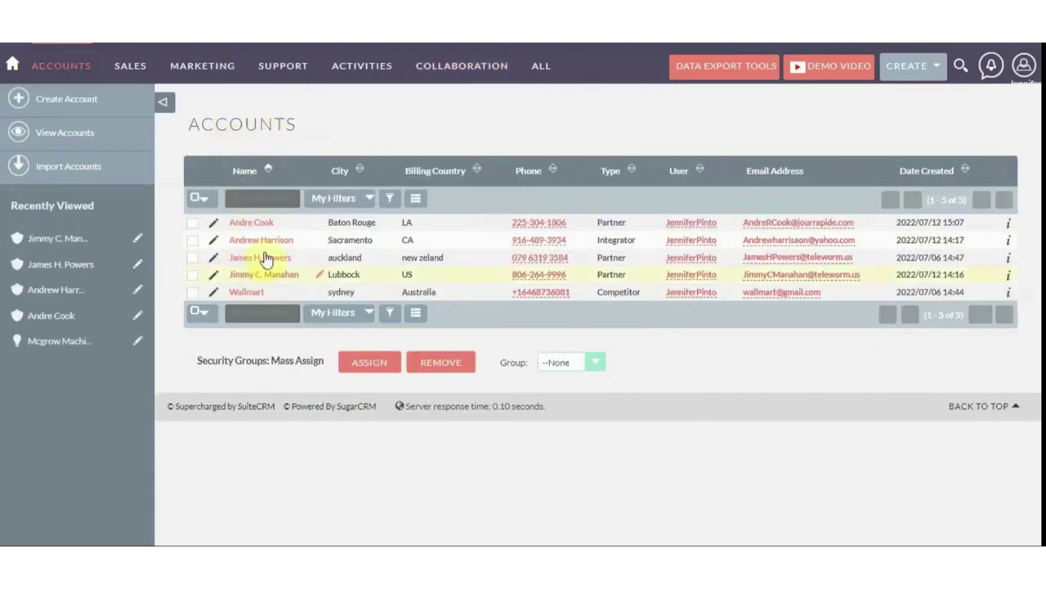
Apply the saved Account Filter to list the three Partner accounts and open its settings
{"action": "left_click", "coordinate": [368, 199]}
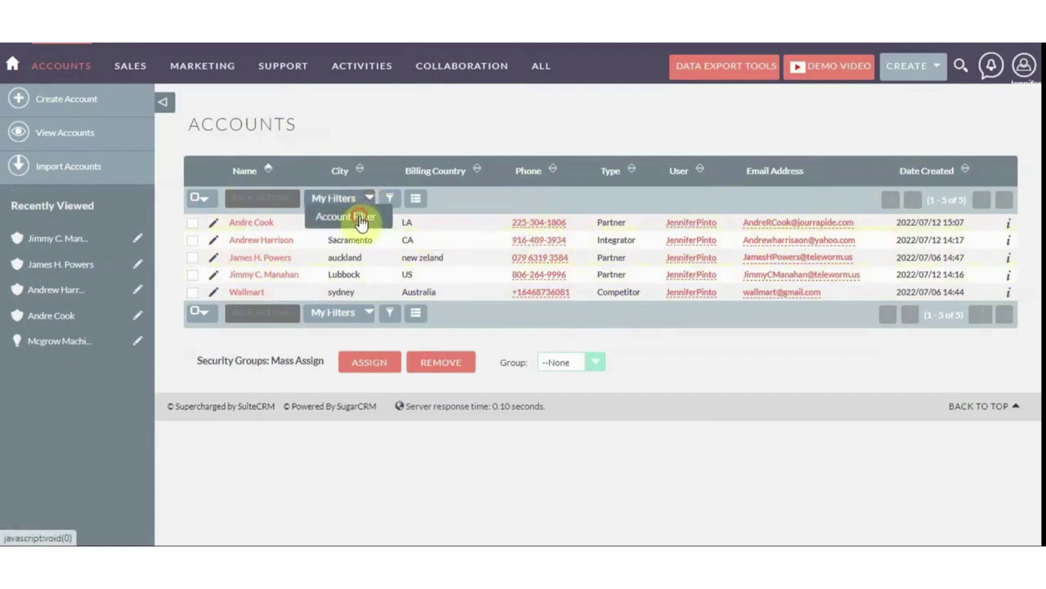
{"action": "left_click", "coordinate": [345, 216]}
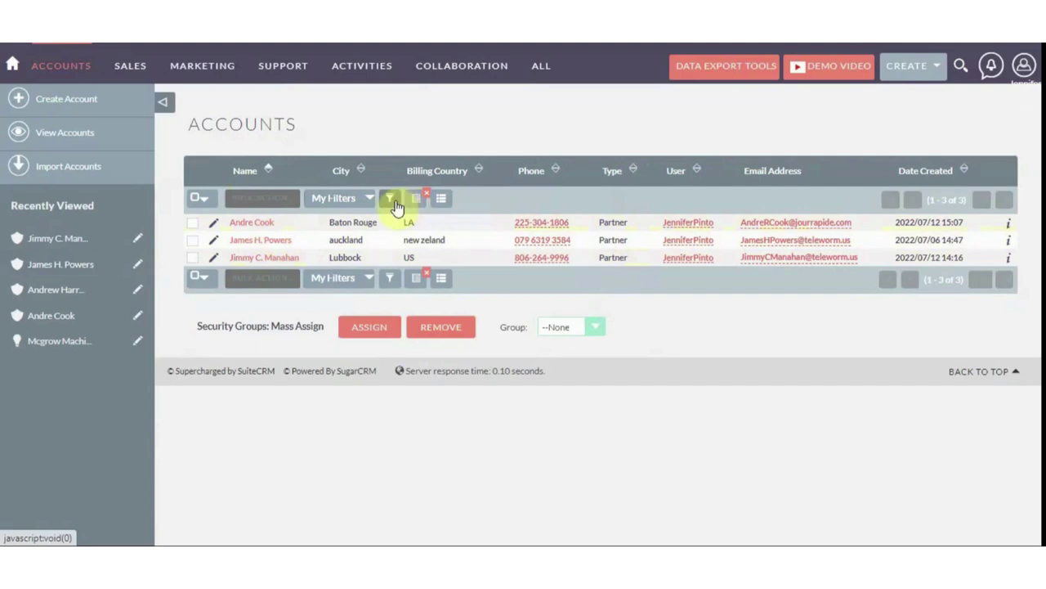
{"action": "left_click", "coordinate": [396, 206]}
{"action": "scroll", "coordinate": [473, 286], "scroll_direction": "down", "scroll_amount": 5}
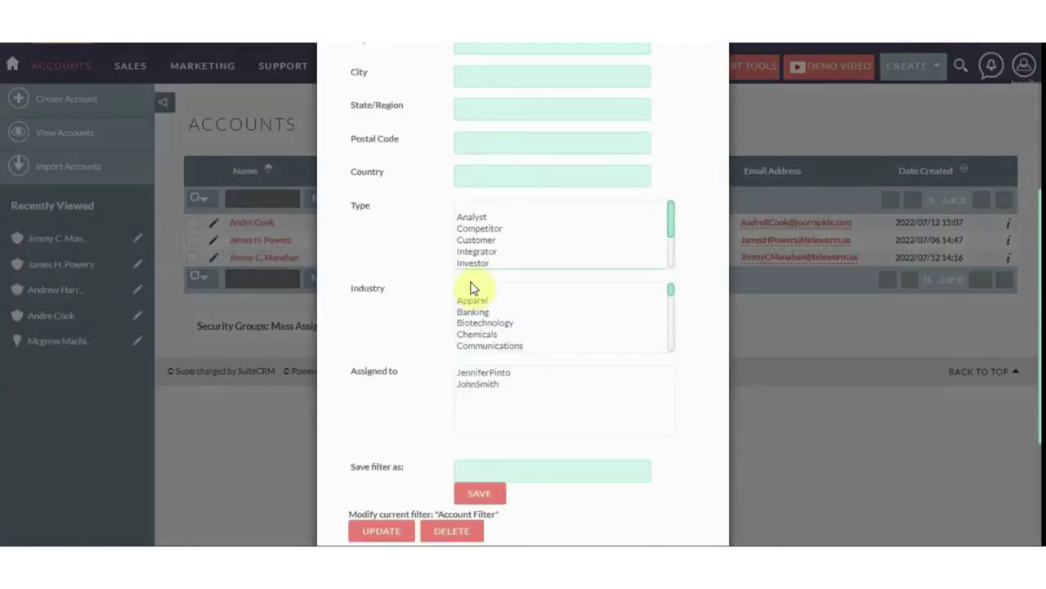
{"action": "scroll", "coordinate": [472, 287], "scroll_direction": "down", "scroll_amount": 1}
Confirm the filter's account Type criterion is Partner and close the filter settings
{"action": "left_click", "coordinate": [502, 219]}
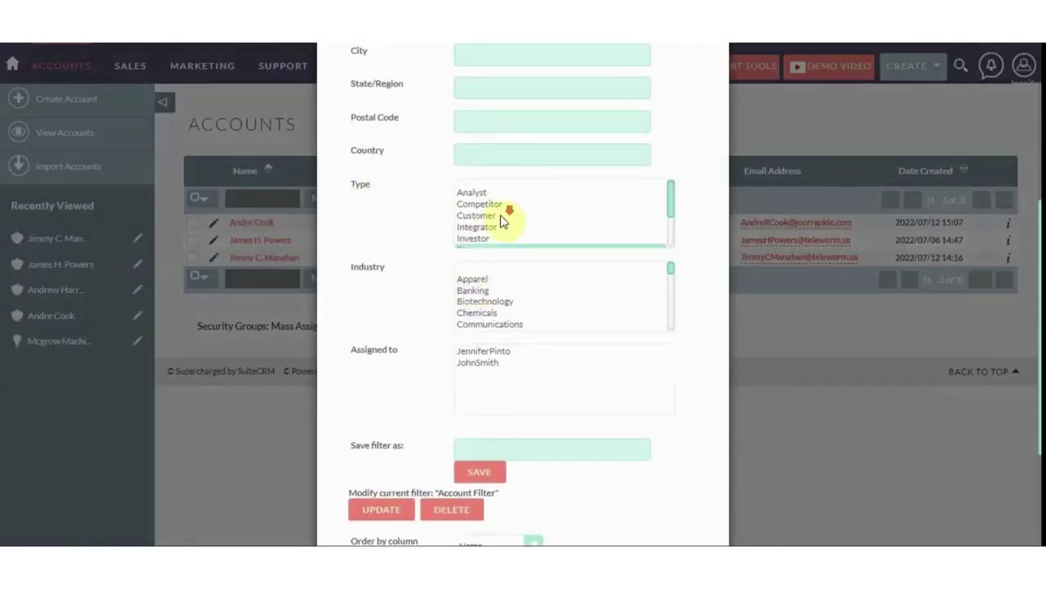
{"action": "scroll", "coordinate": [502, 219], "scroll_direction": "down", "scroll_amount": 2}
{"action": "left_click", "coordinate": [471, 198]}
{"action": "scroll", "coordinate": [432, 278], "scroll_direction": "down", "scroll_amount": 4}
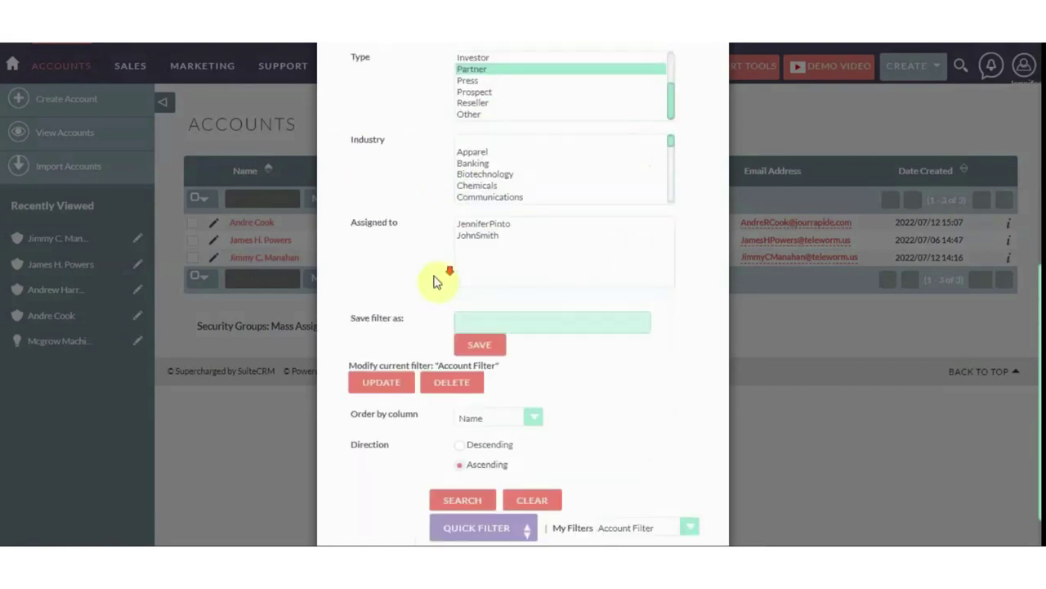
{"action": "left_click", "coordinate": [540, 304]}
{"action": "scroll", "coordinate": [626, 133], "scroll_direction": "up", "scroll_amount": 5}
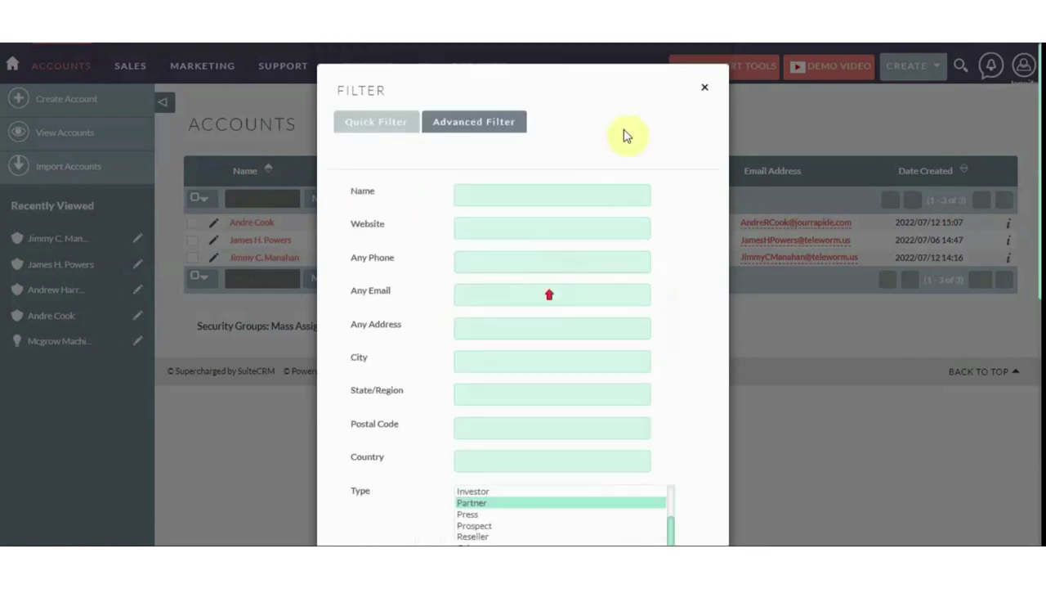
{"action": "left_click", "coordinate": [704, 87]}
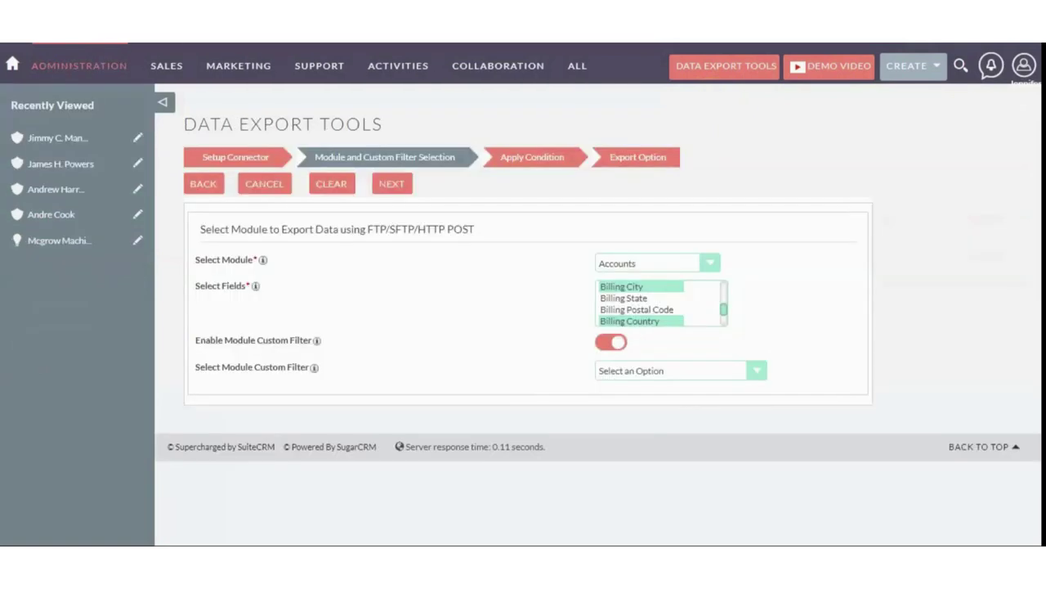
Choose Account Filter as the export's module custom filter
{"action": "left_click", "coordinate": [661, 373]}
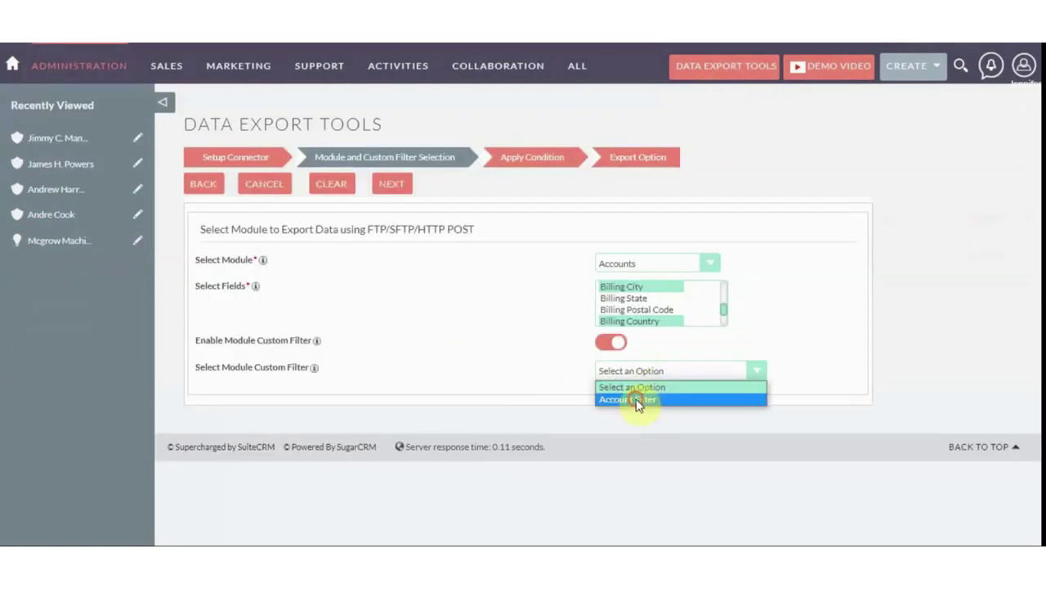
{"action": "left_click", "coordinate": [635, 397]}
{"action": "scroll", "coordinate": [638, 404], "scroll_direction": "down", "scroll_amount": 6}
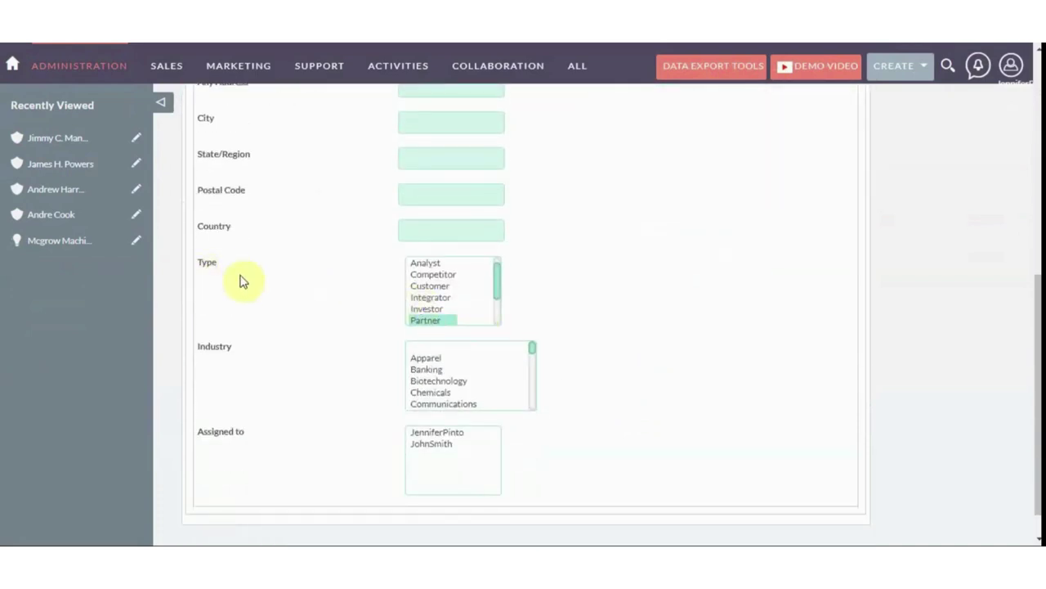
{"action": "scroll", "coordinate": [427, 319], "scroll_direction": "down", "scroll_amount": 2}
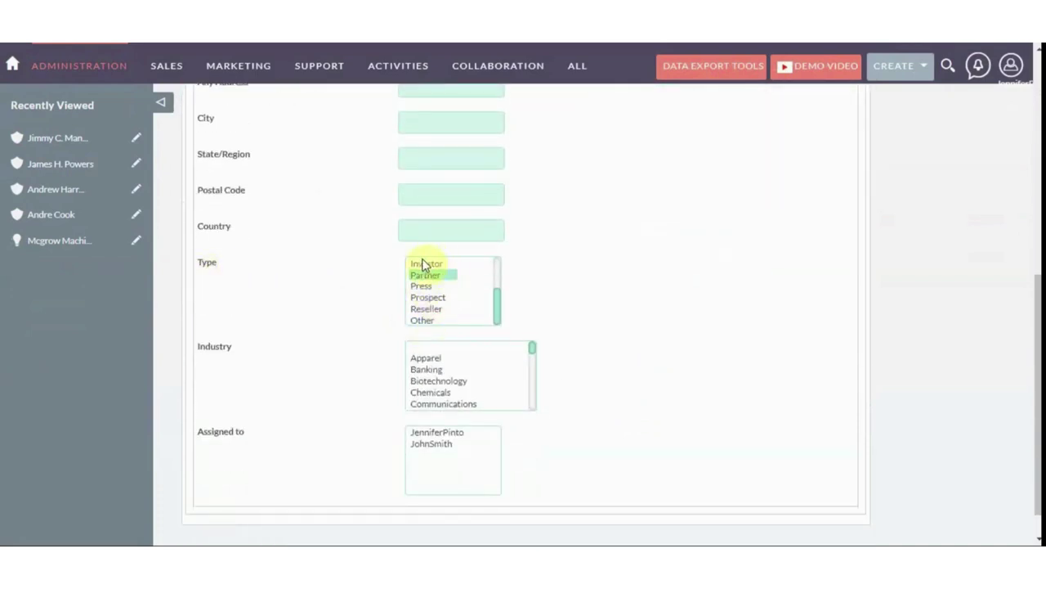
{"action": "scroll", "coordinate": [380, 318], "scroll_direction": "down", "scroll_amount": 1}
{"action": "scroll", "coordinate": [362, 345], "scroll_direction": "up", "scroll_amount": 6}
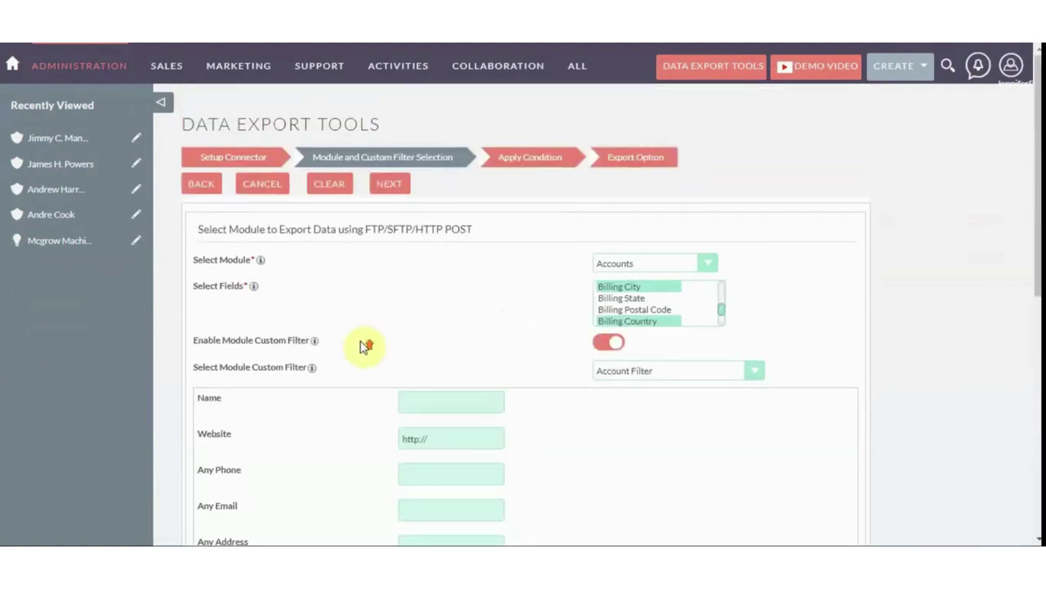
Add an Option 1 condition of Industry Equal To Banking for Accounts
{"action": "left_click", "coordinate": [399, 189]}
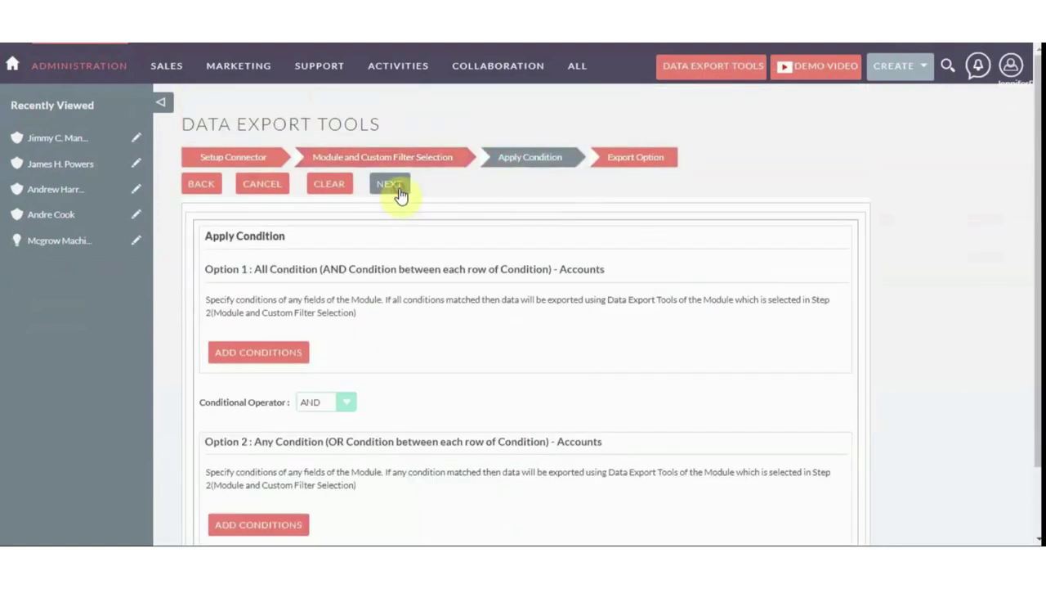
{"action": "scroll", "coordinate": [392, 254], "scroll_direction": "down", "scroll_amount": 1}
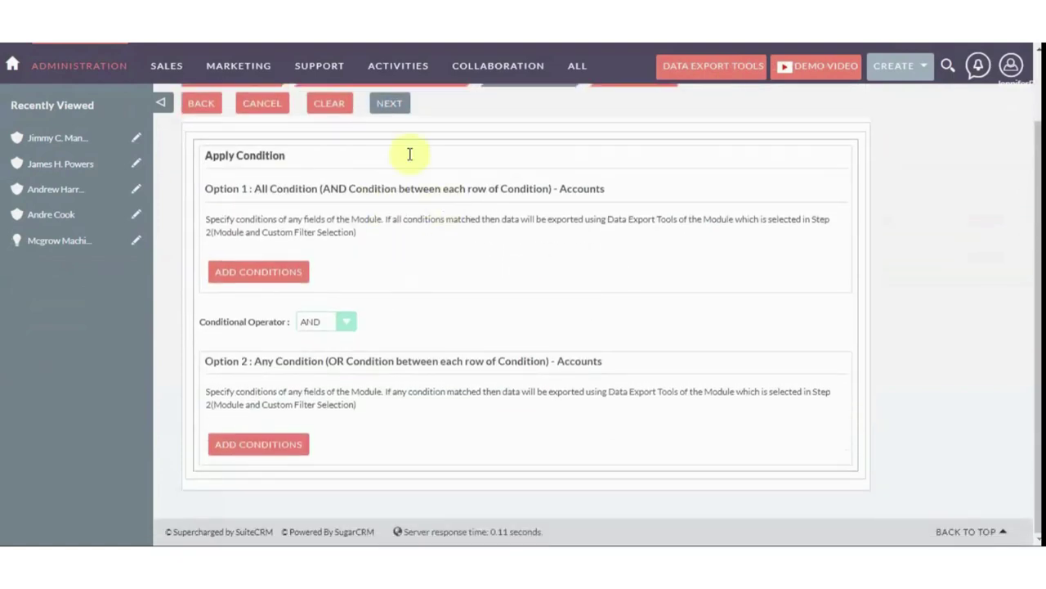
{"action": "left_click", "coordinate": [255, 278]}
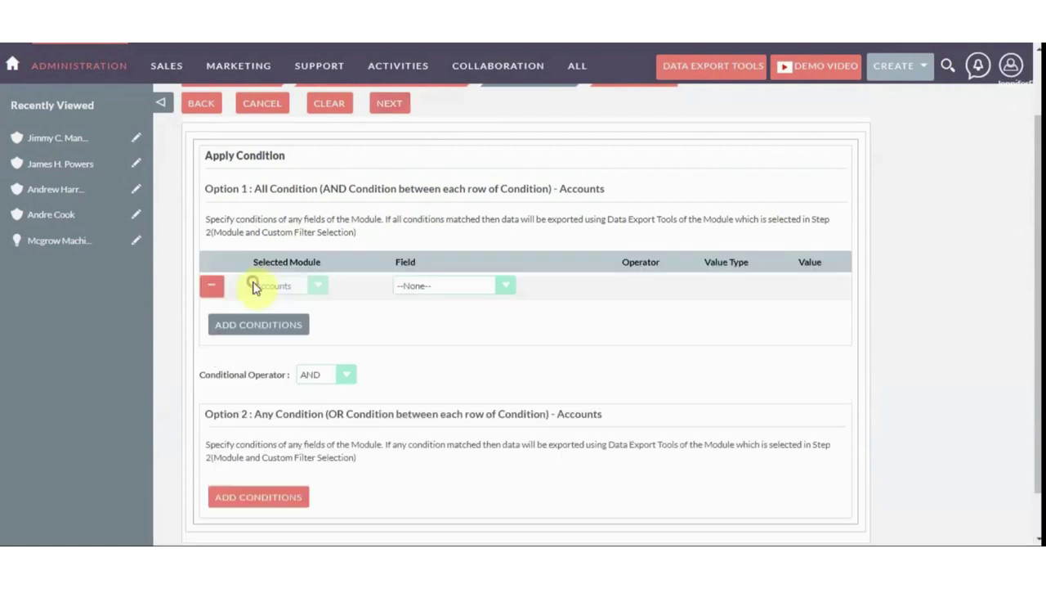
{"action": "left_click", "coordinate": [404, 285]}
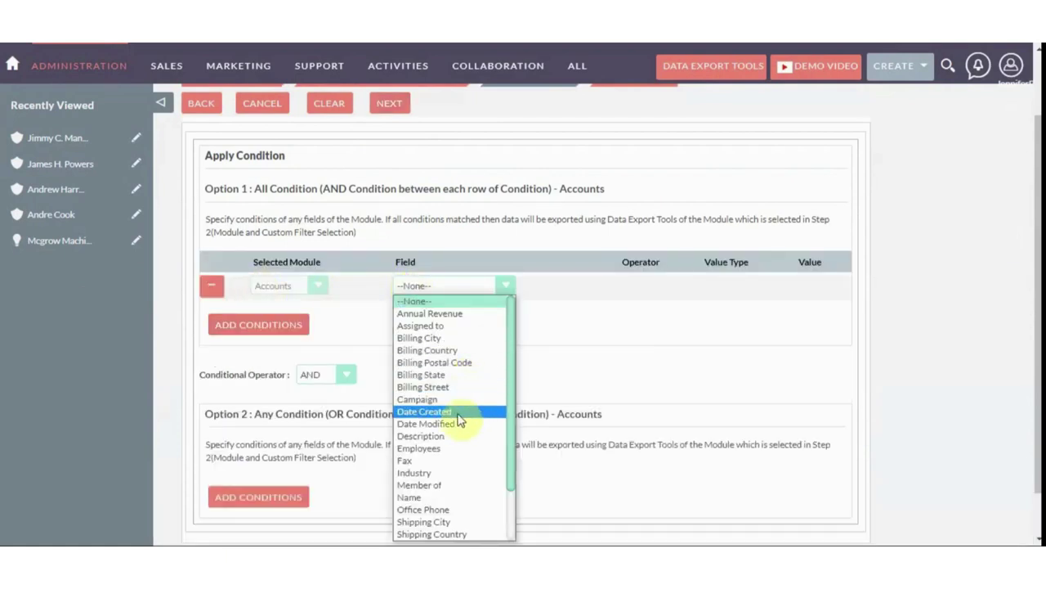
{"action": "left_click", "coordinate": [455, 474]}
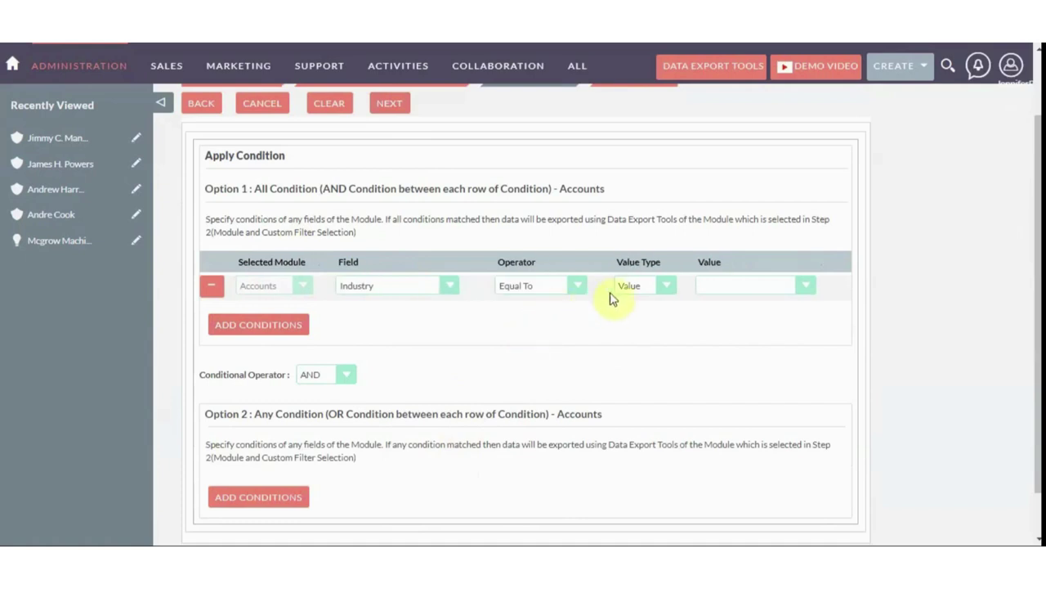
{"action": "left_click", "coordinate": [711, 295]}
{"action": "left_click", "coordinate": [716, 325]}
{"action": "scroll", "coordinate": [437, 289], "scroll_direction": "up", "scroll_amount": 1}
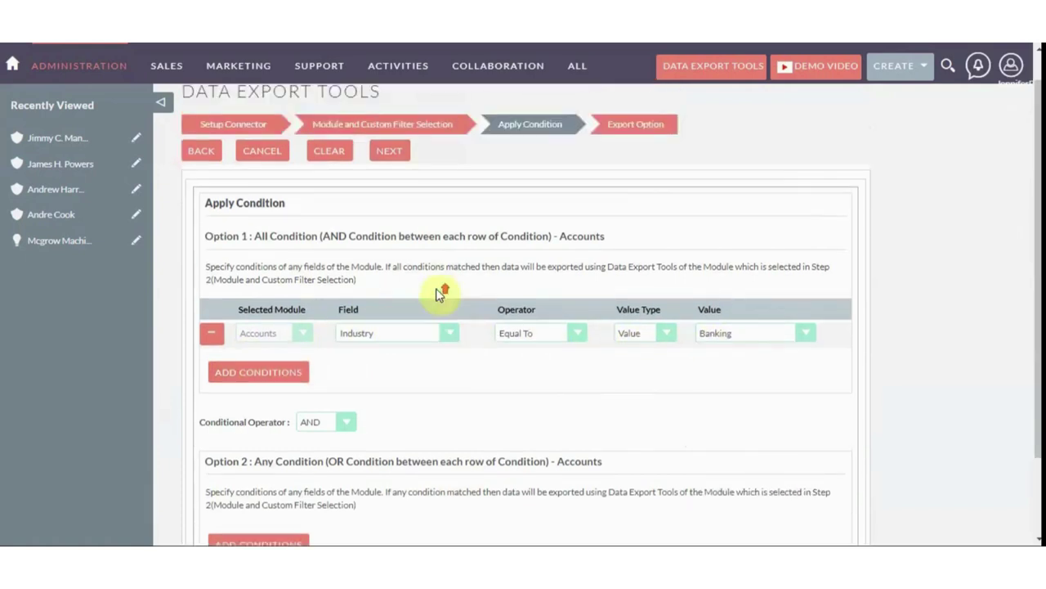
{"action": "left_click", "coordinate": [391, 184]}
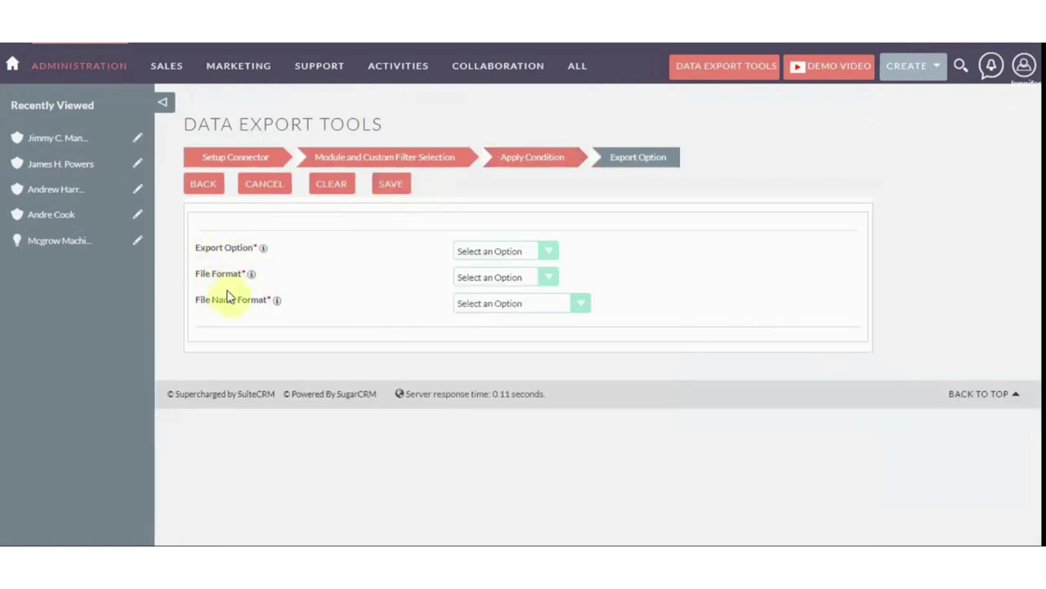
Set the export option to Send Now
{"action": "left_click", "coordinate": [491, 247]}
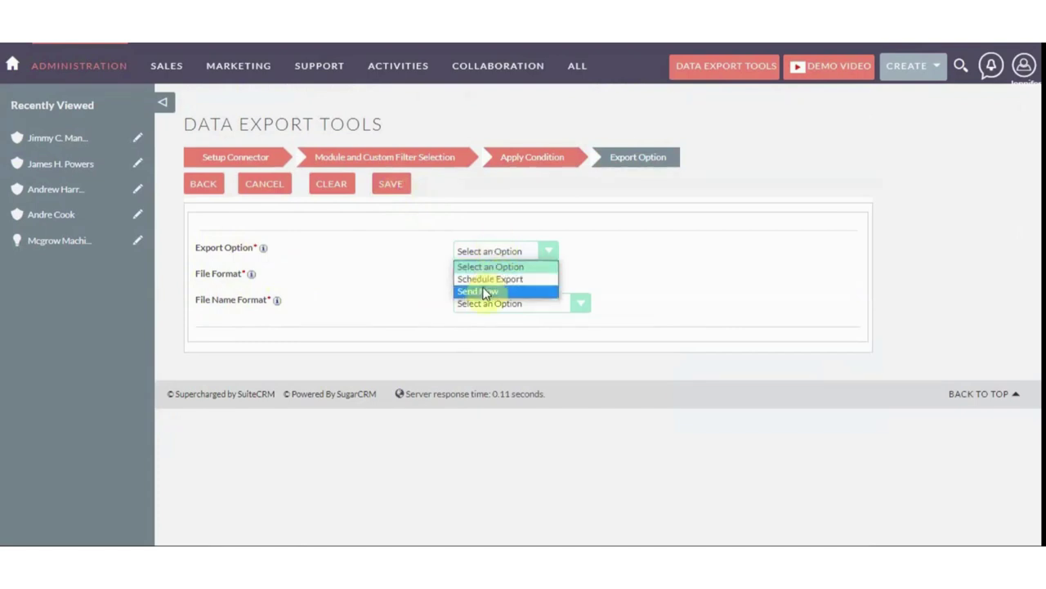
{"action": "left_click", "coordinate": [486, 280]}
{"action": "scroll", "coordinate": [507, 300], "scroll_direction": "down", "scroll_amount": 4}
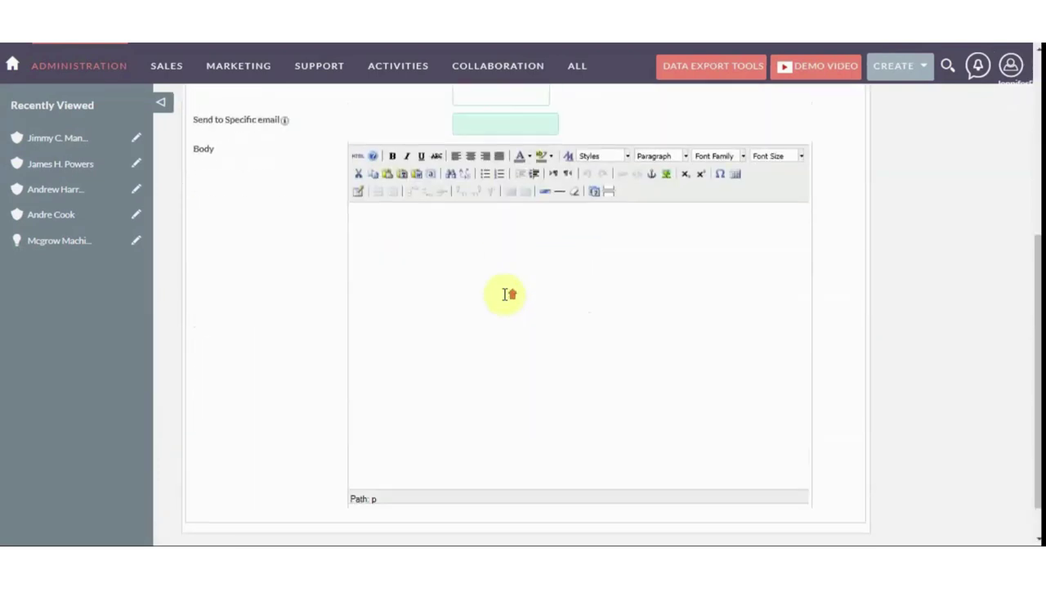
{"action": "scroll", "coordinate": [502, 270], "scroll_direction": "up", "scroll_amount": 4}
{"action": "left_click", "coordinate": [494, 251]}
{"action": "left_click", "coordinate": [489, 291]}
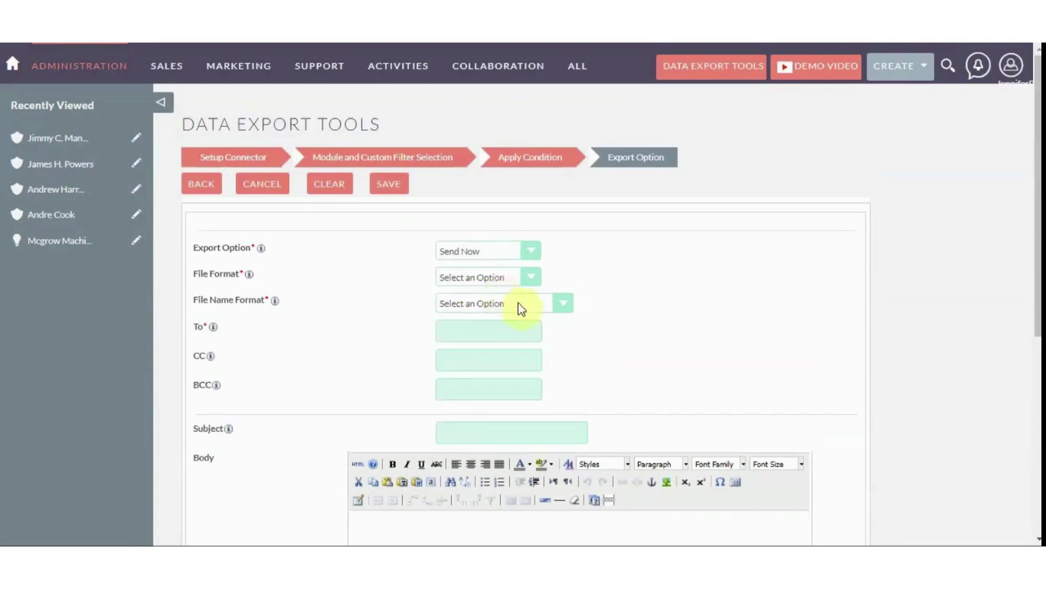
{"action": "scroll", "coordinate": [523, 305], "scroll_direction": "down", "scroll_amount": 5}
{"action": "scroll", "coordinate": [526, 307], "scroll_direction": "up", "scroll_amount": 3}
{"action": "scroll", "coordinate": [530, 311], "scroll_direction": "up", "scroll_amount": 3}
Set file format to PDF and file names By Date & Module Name
{"action": "left_click", "coordinate": [450, 276]}
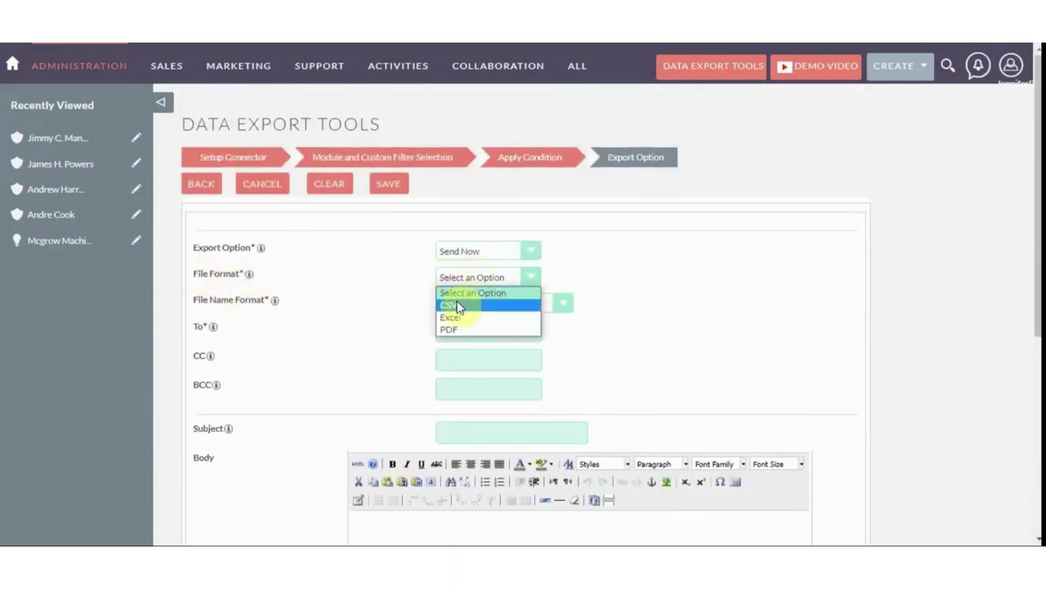
{"action": "left_click", "coordinate": [452, 330]}
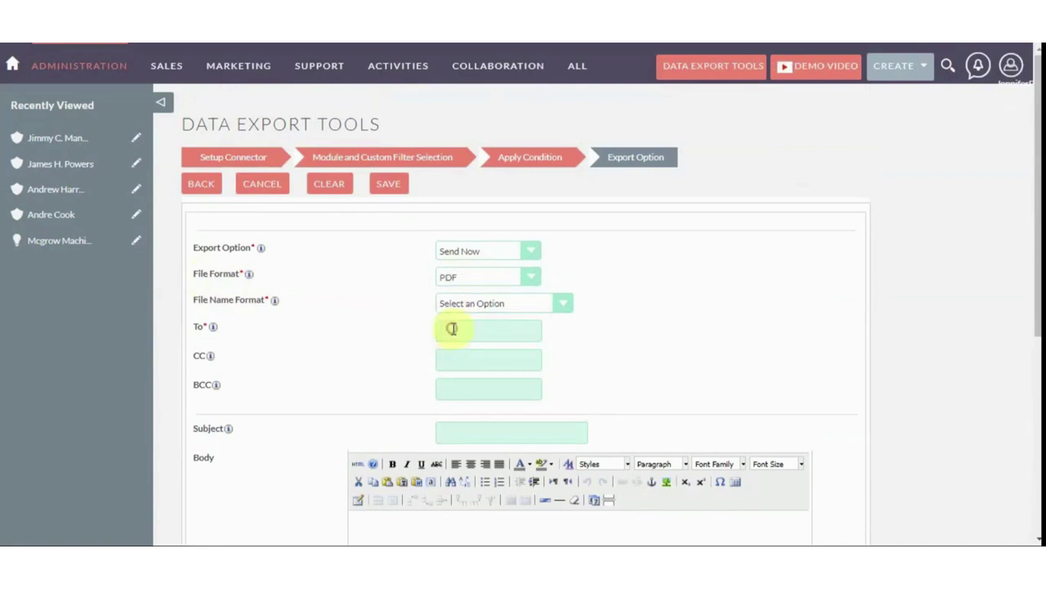
{"action": "left_click", "coordinate": [516, 299]}
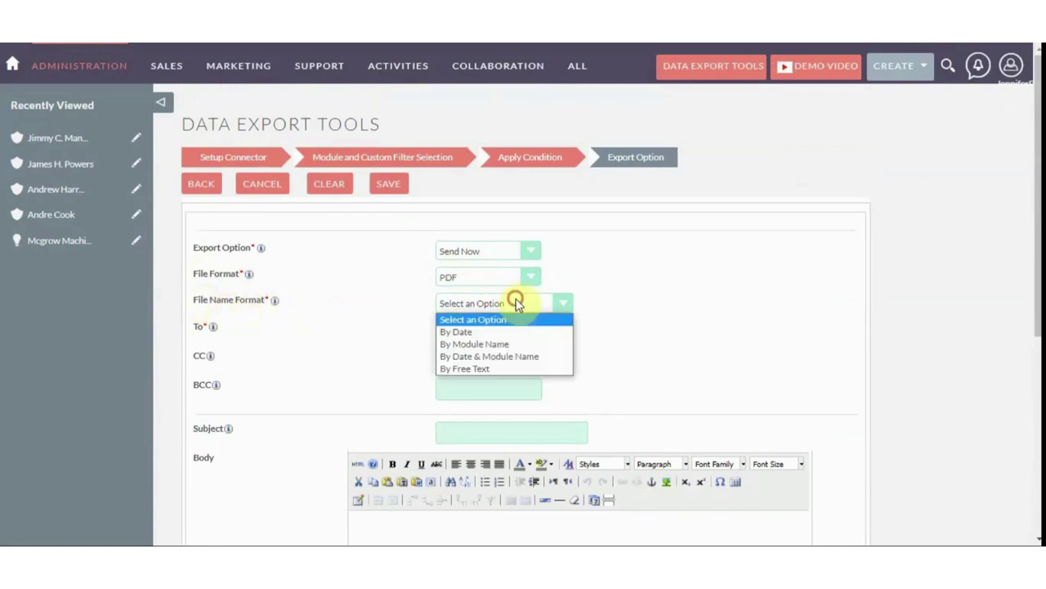
{"action": "left_click", "coordinate": [480, 356]}
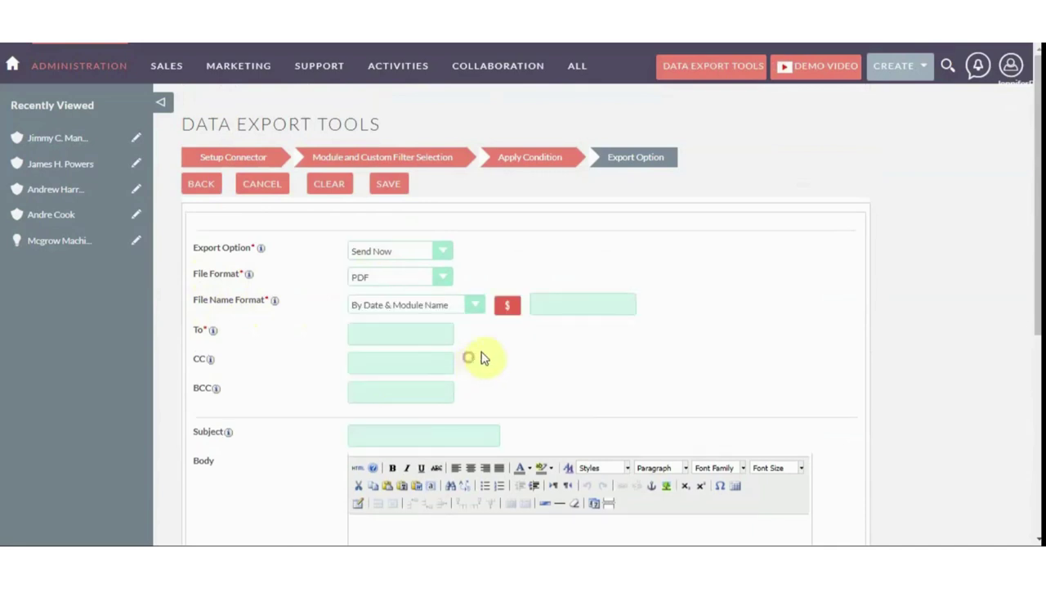
{"action": "left_click", "coordinate": [510, 307]}
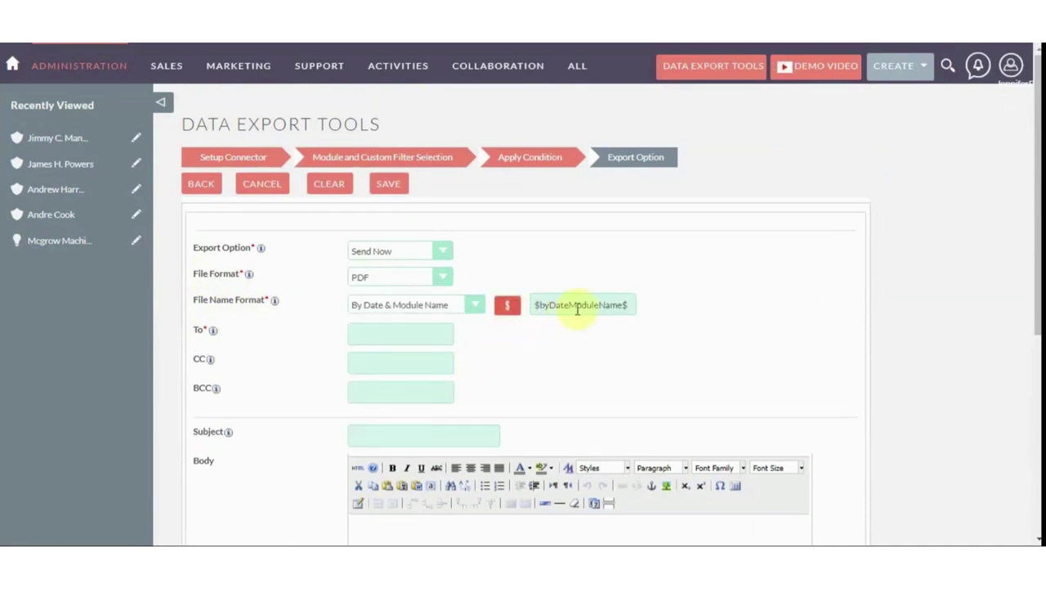
{"action": "scroll", "coordinate": [390, 373], "scroll_direction": "down", "scroll_amount": 2}
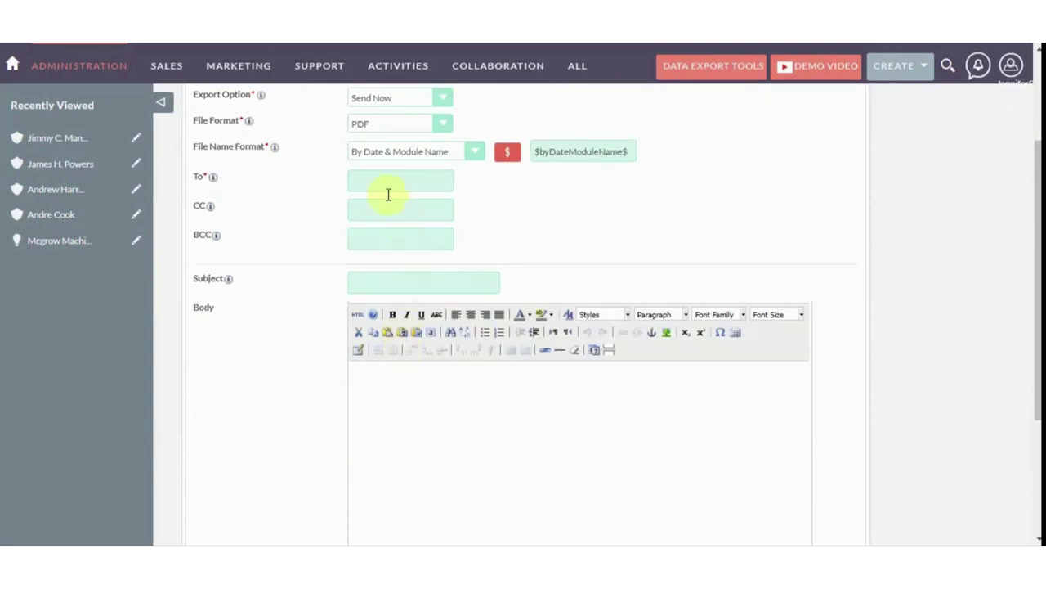
Enter the To and CC recipients' e-mail addresses and the subject 'Account DATA'
{"action": "left_click", "coordinate": [384, 190]}
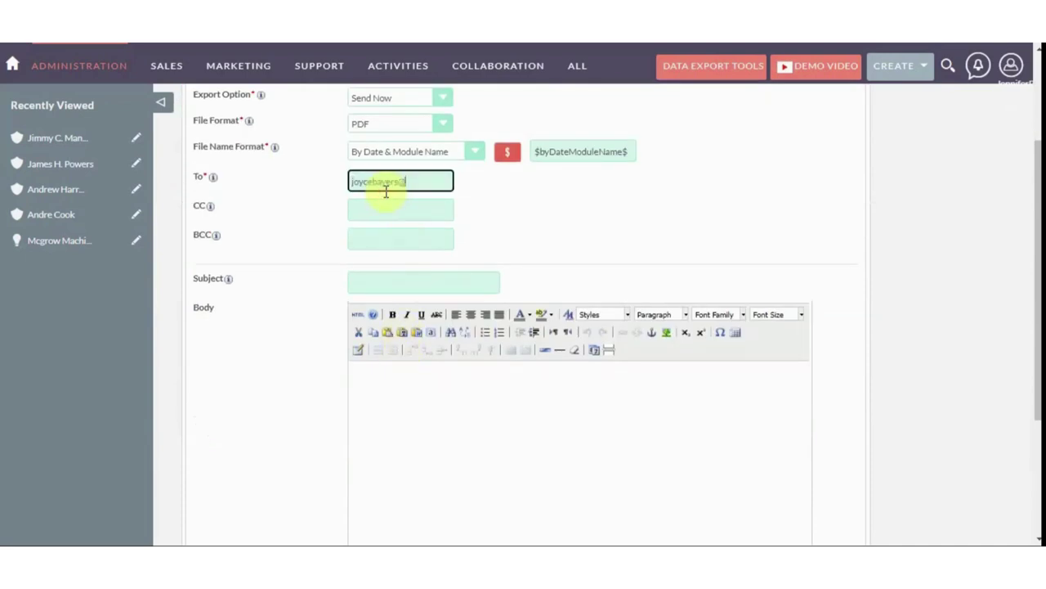
{"action": "key", "text": "Tab"}
{"action": "type", "text": "johnma"}
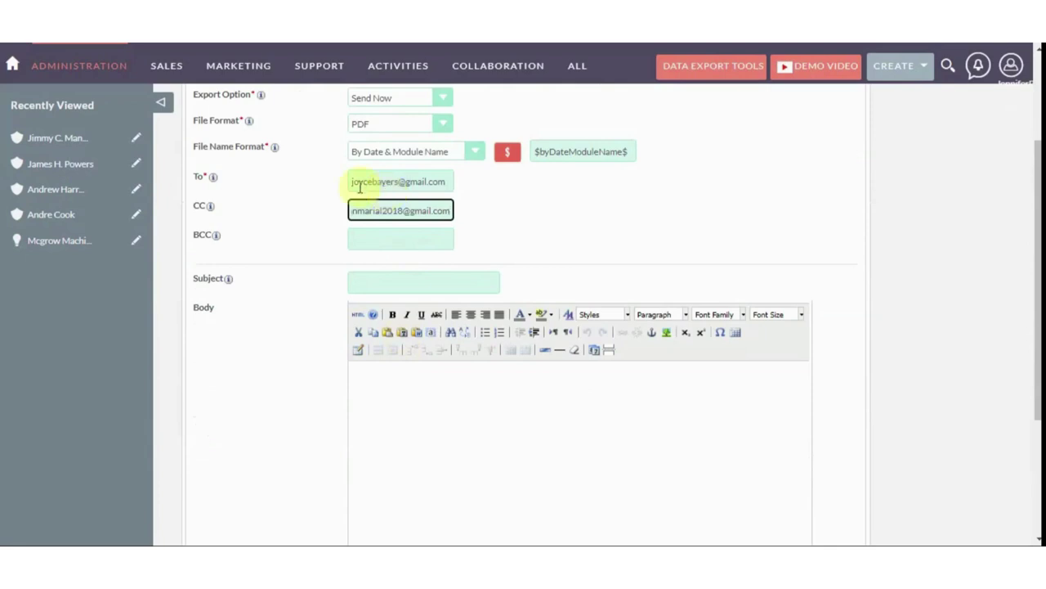
{"action": "scroll", "coordinate": [400, 235], "scroll_direction": "down", "scroll_amount": 1}
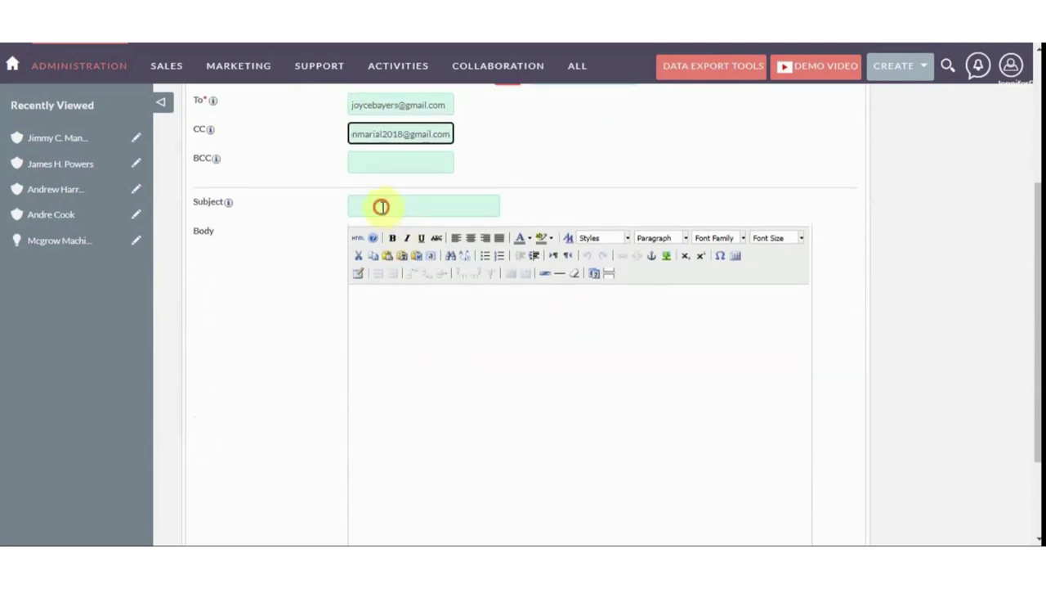
{"action": "left_click", "coordinate": [381, 207]}
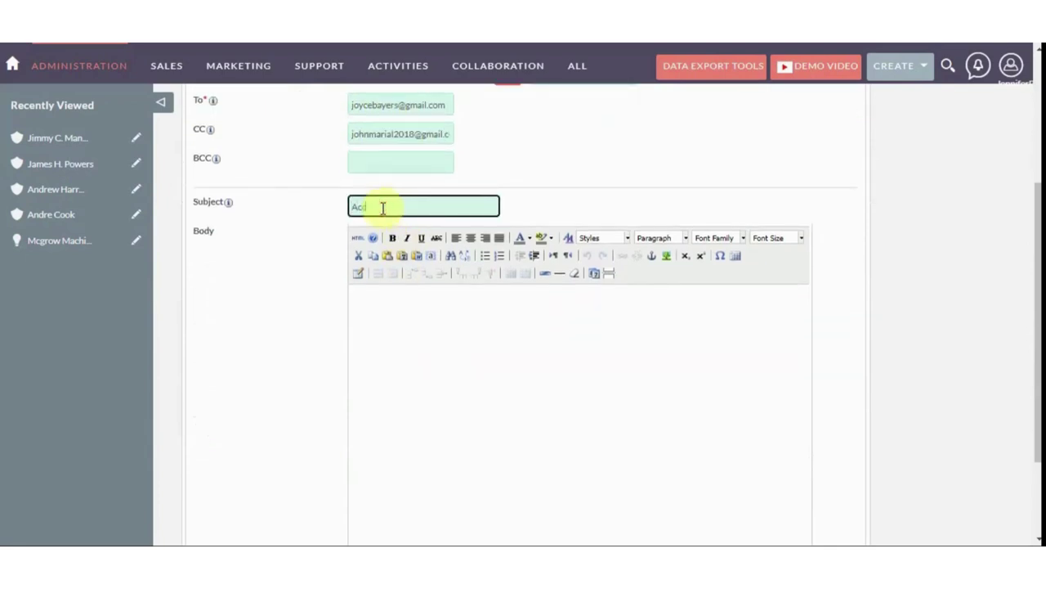
{"action": "type", "text": "Account DATA"}
{"action": "key", "text": "Tab"}
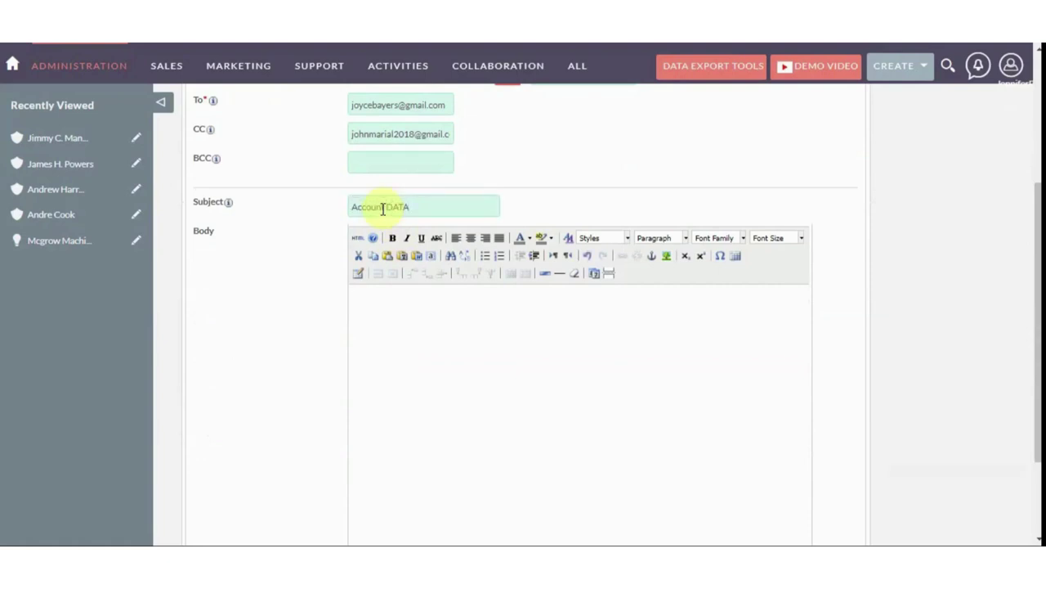
Paste the message body, make the word Account bold, and save the export
{"action": "left_click", "coordinate": [367, 299]}
{"action": "type", "text": "Please See the attached file For Account Records."}
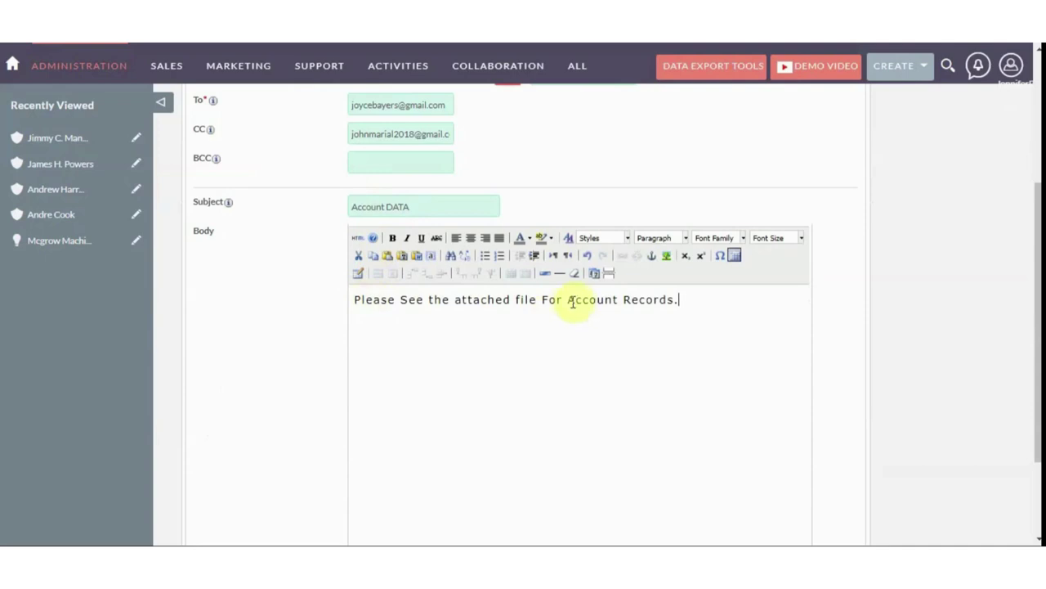
{"action": "left_click_drag", "start_coordinate": [569, 299], "coordinate": [609, 299]}
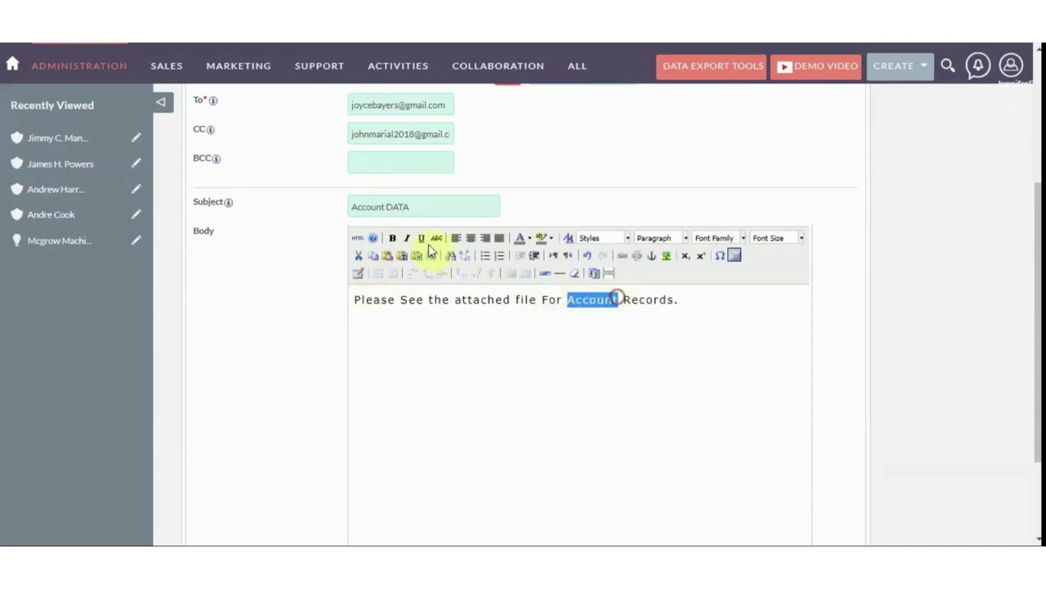
{"action": "left_click", "coordinate": [392, 238]}
{"action": "left_click", "coordinate": [518, 360]}
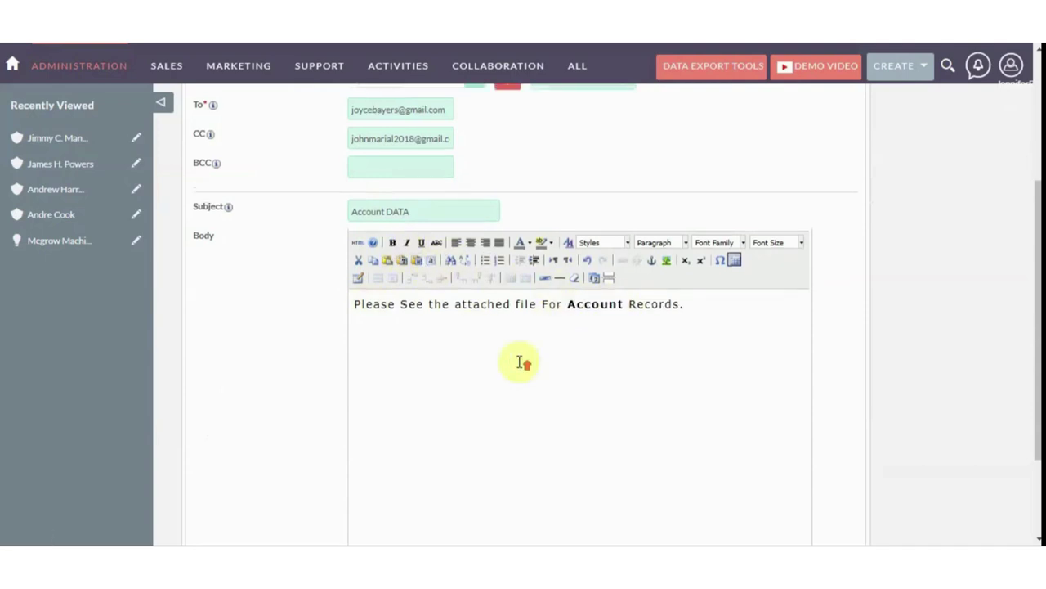
{"action": "scroll", "coordinate": [518, 360], "scroll_direction": "up", "scroll_amount": 3}
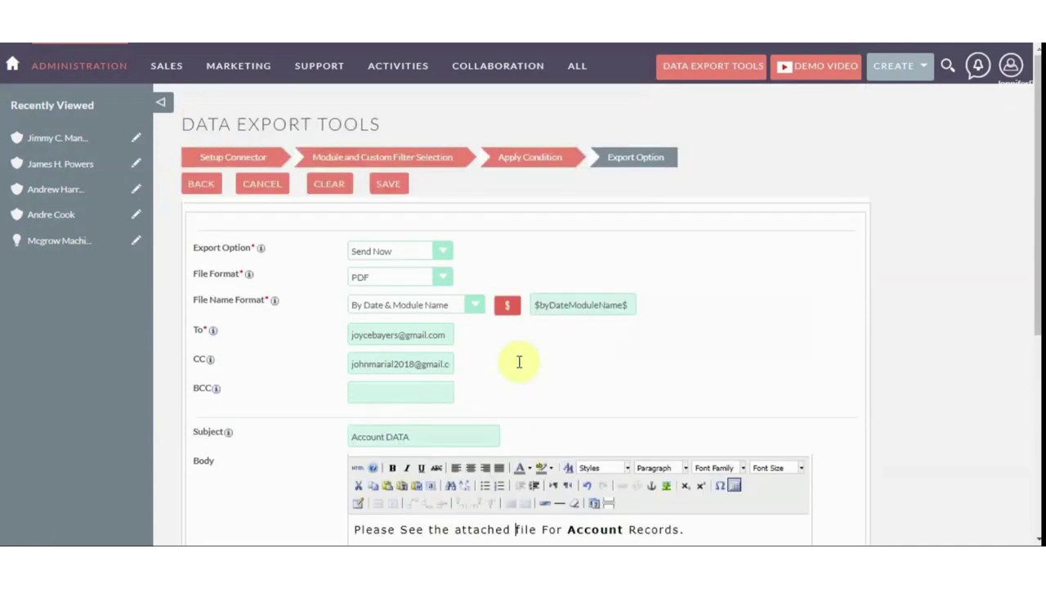
{"action": "left_click", "coordinate": [391, 184]}
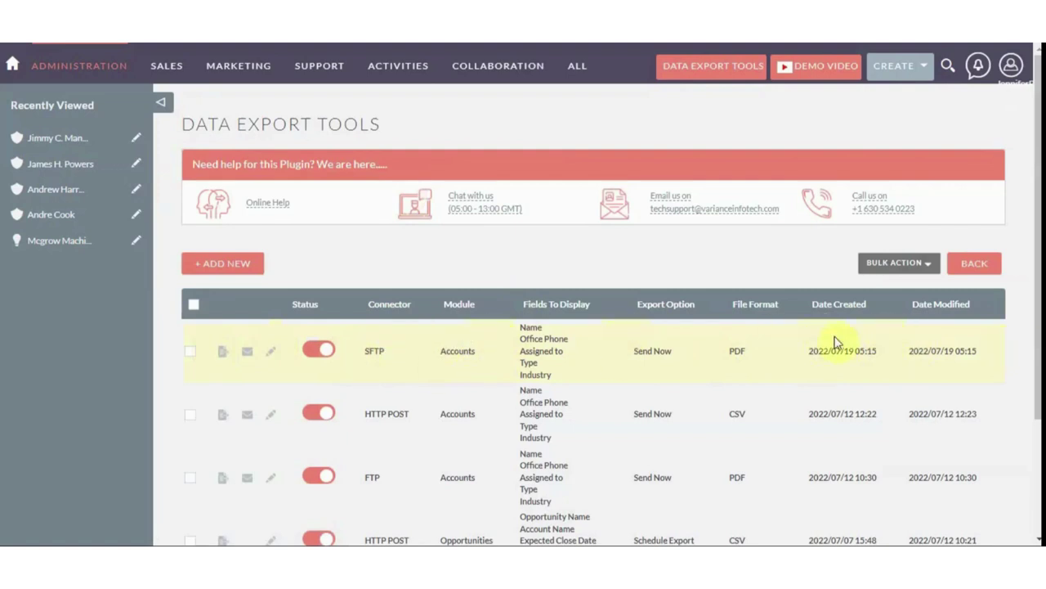
Upload the SFTP Accounts export again as CSV, Excel and PDF, dismissing each success notice
{"action": "left_click", "coordinate": [225, 355]}
{"action": "left_click", "coordinate": [242, 374]}
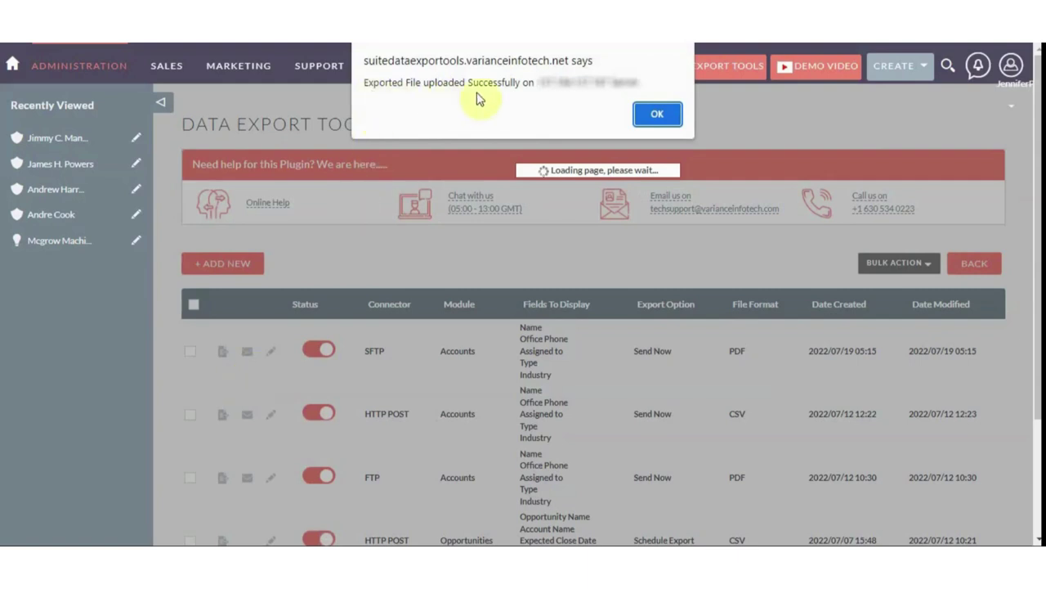
{"action": "left_click", "coordinate": [654, 112]}
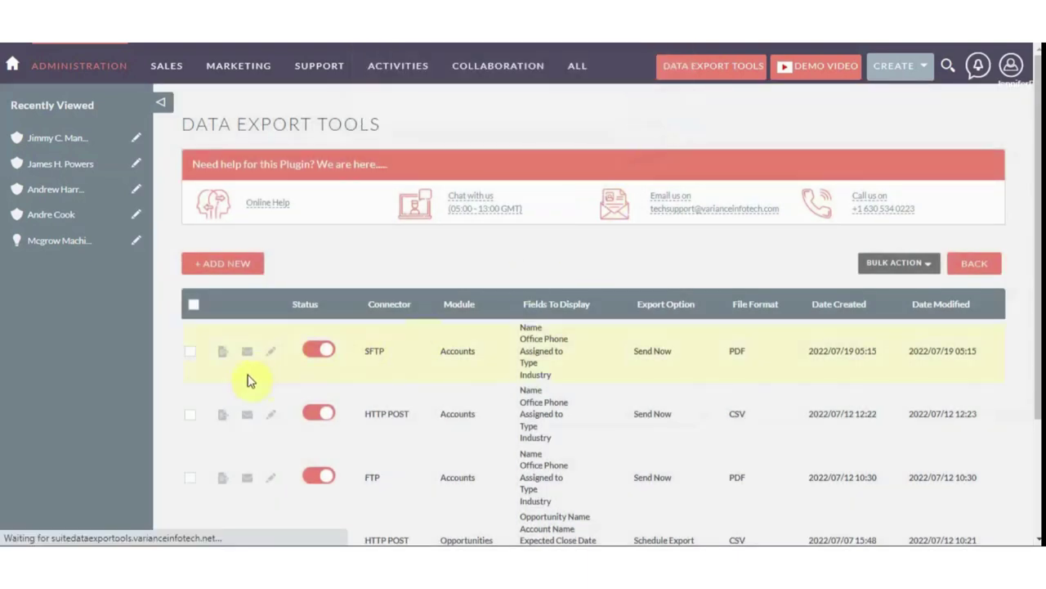
{"action": "left_click", "coordinate": [224, 358]}
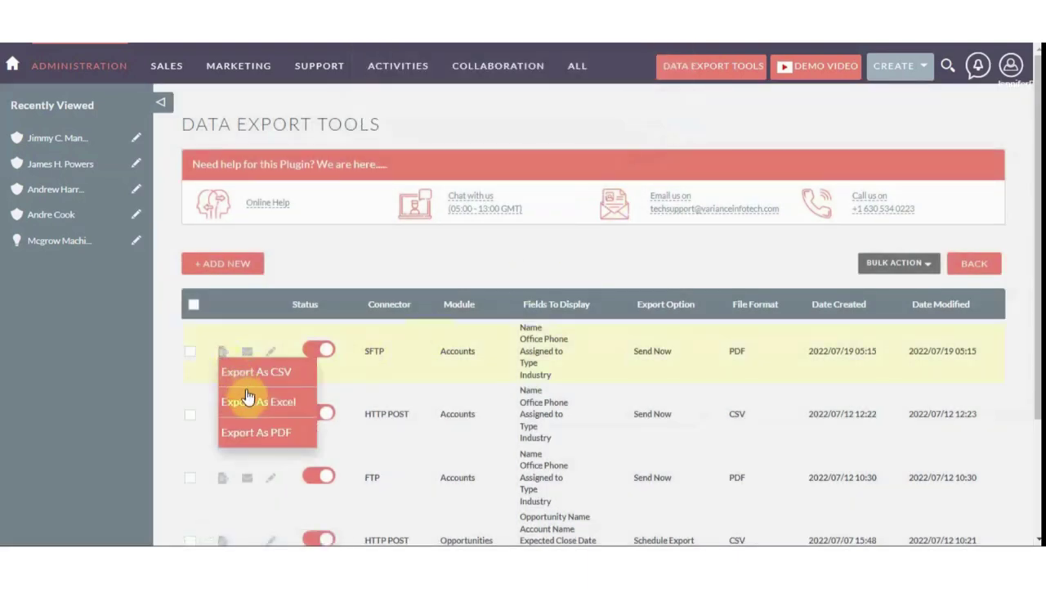
{"action": "left_click", "coordinate": [250, 402]}
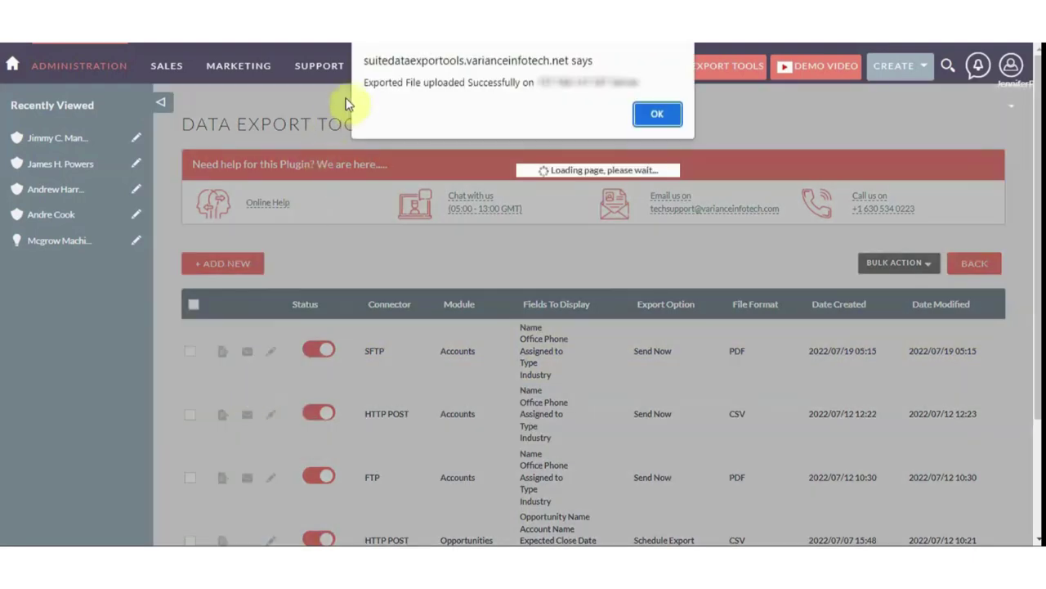
{"action": "left_click", "coordinate": [655, 114]}
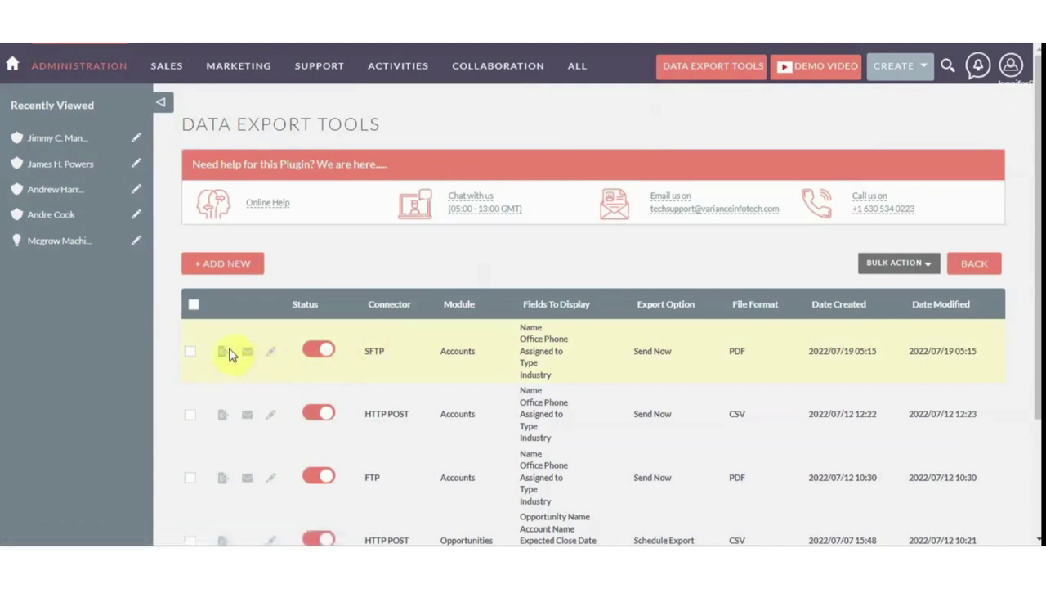
{"action": "left_click", "coordinate": [225, 357]}
{"action": "left_click", "coordinate": [243, 432]}
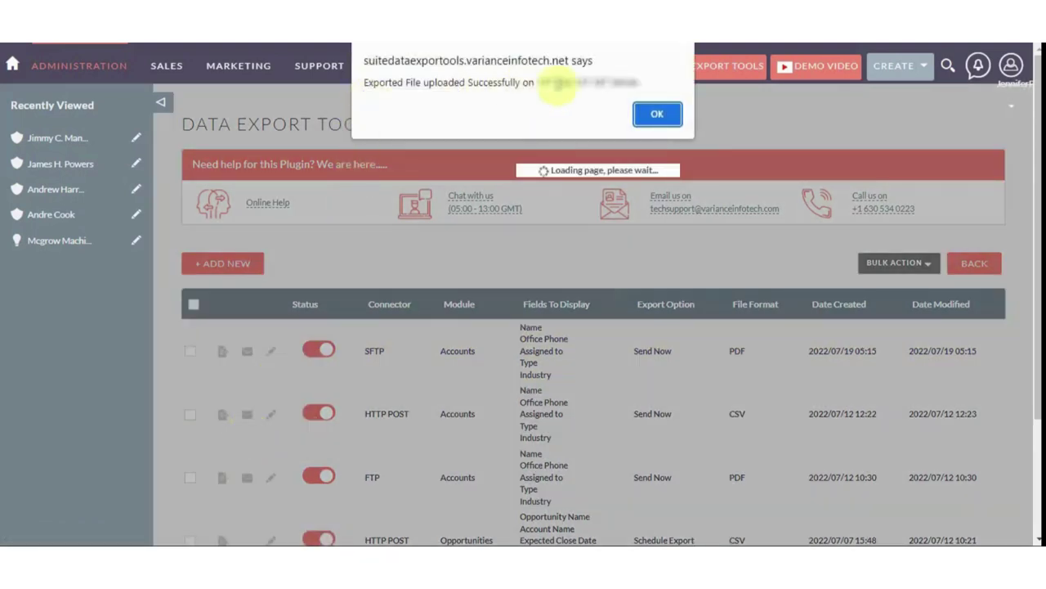
{"action": "left_click", "coordinate": [657, 114]}
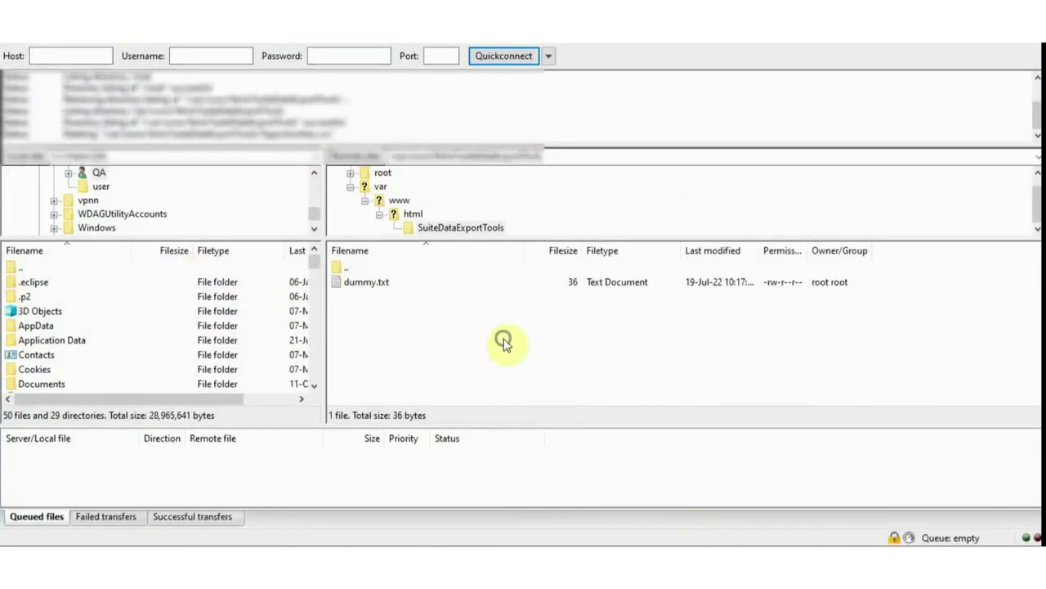
Refresh the SuiteDataExportTools listing and download the 2022-07-19_Accounts csv, pdf and xlsx files
{"action": "right_click", "coordinate": [511, 353]}
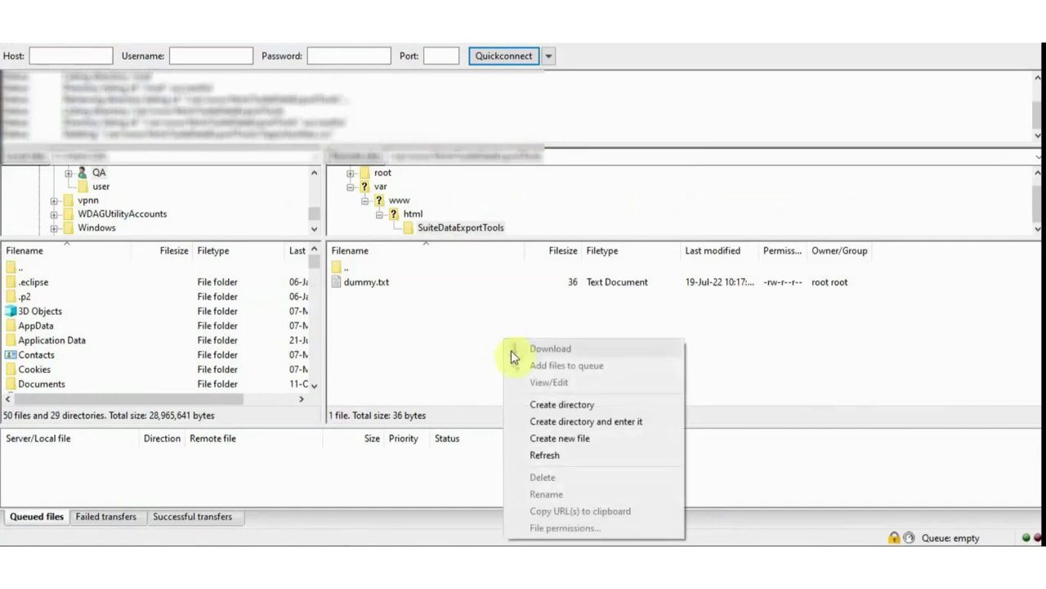
{"action": "left_click", "coordinate": [544, 454]}
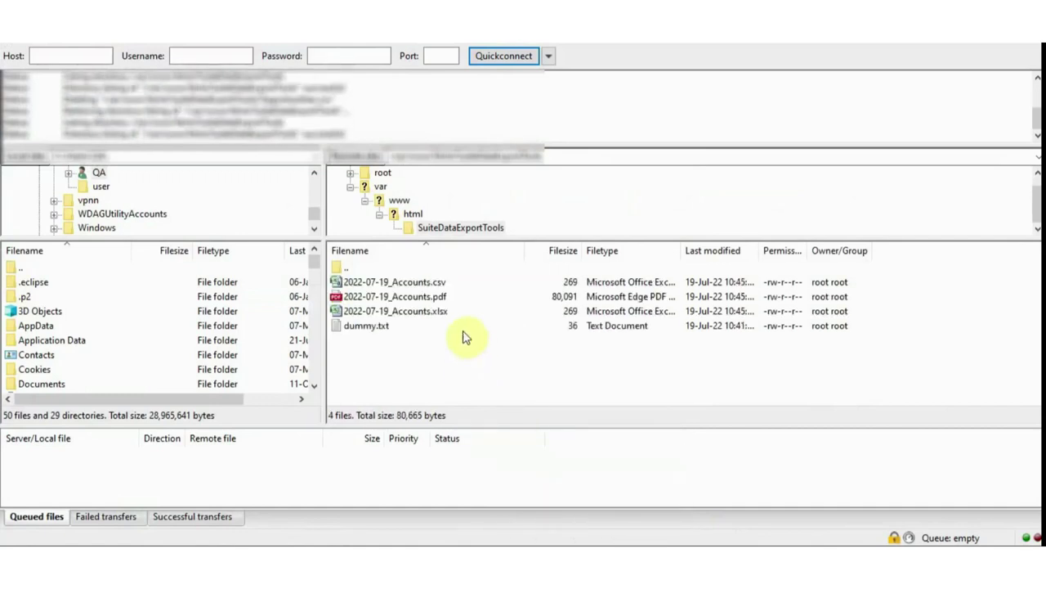
{"action": "left_click", "coordinate": [417, 284]}
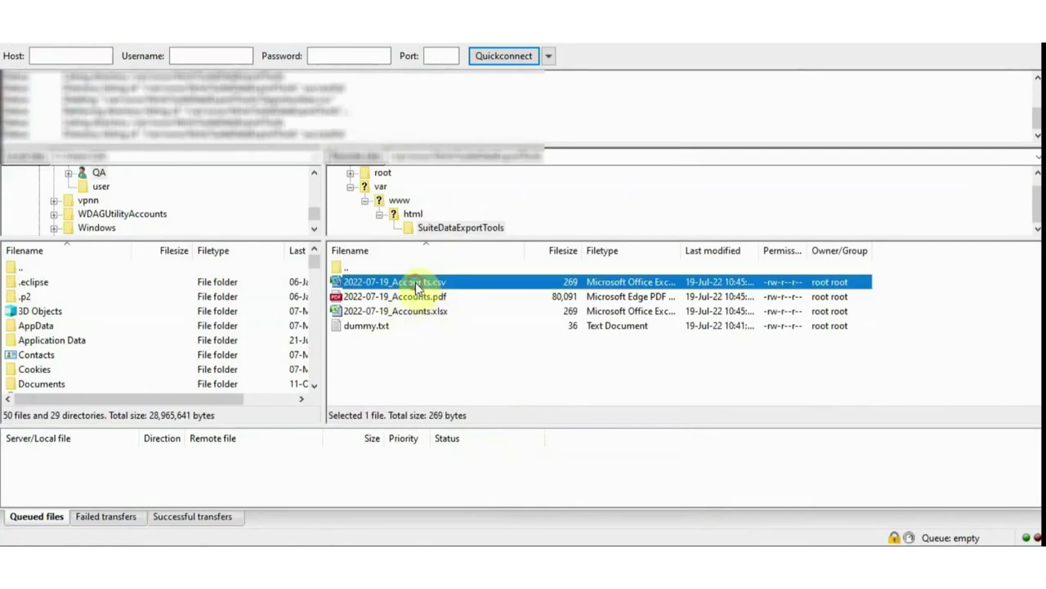
{"action": "right_click", "coordinate": [419, 283]}
{"action": "left_click", "coordinate": [434, 289]}
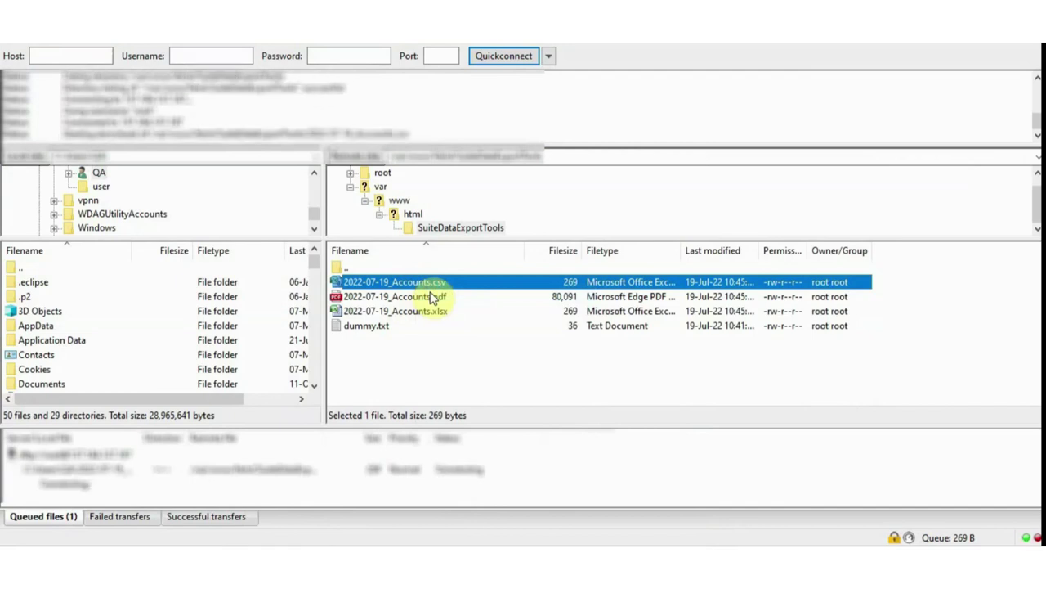
{"action": "left_click", "coordinate": [418, 296]}
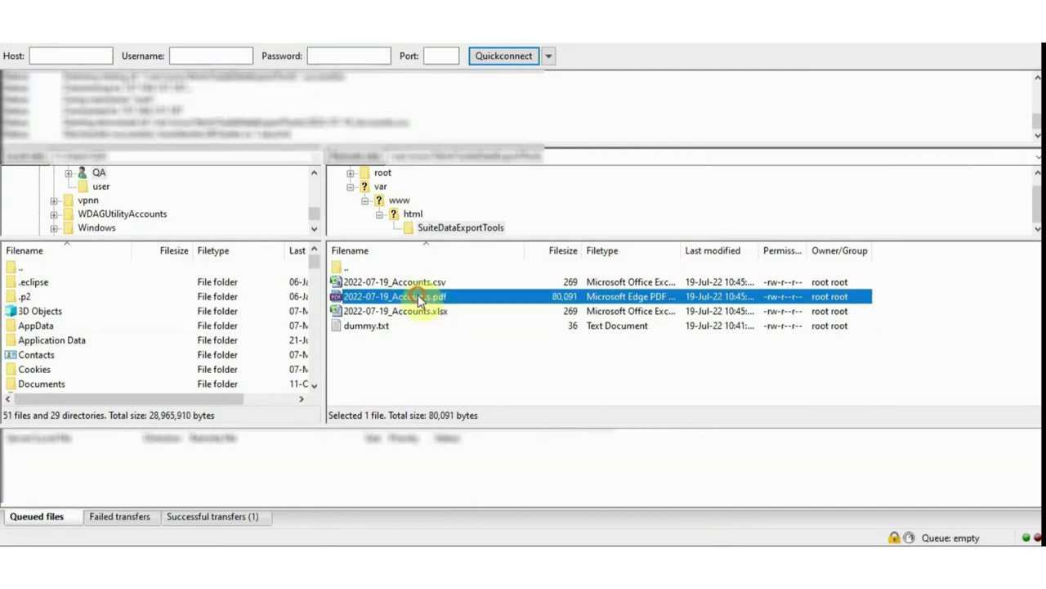
{"action": "right_click", "coordinate": [419, 296]}
{"action": "left_click", "coordinate": [425, 305]}
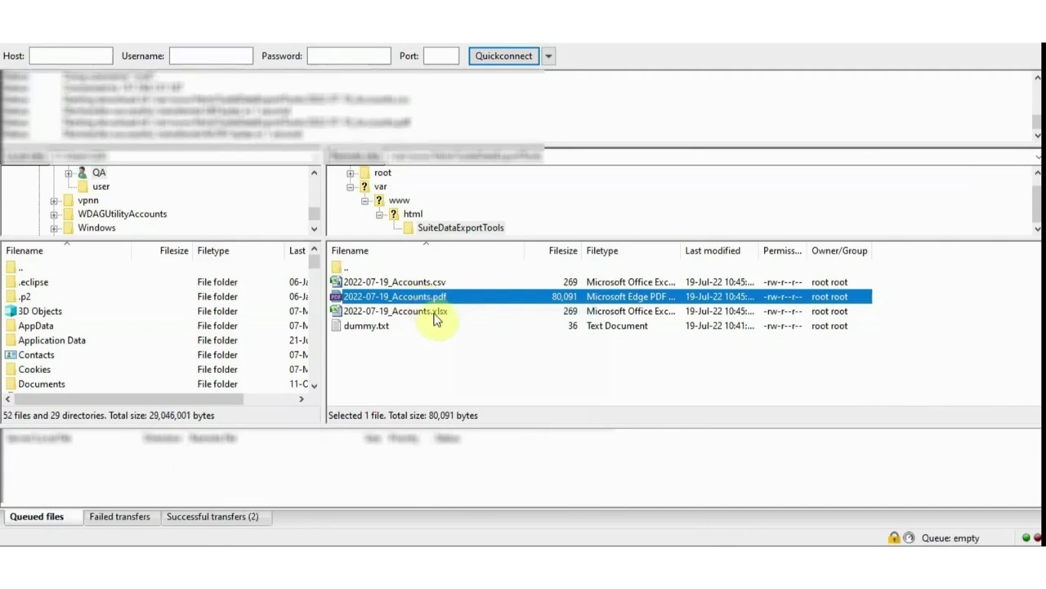
{"action": "right_click", "coordinate": [435, 317]}
{"action": "left_click", "coordinate": [448, 322]}
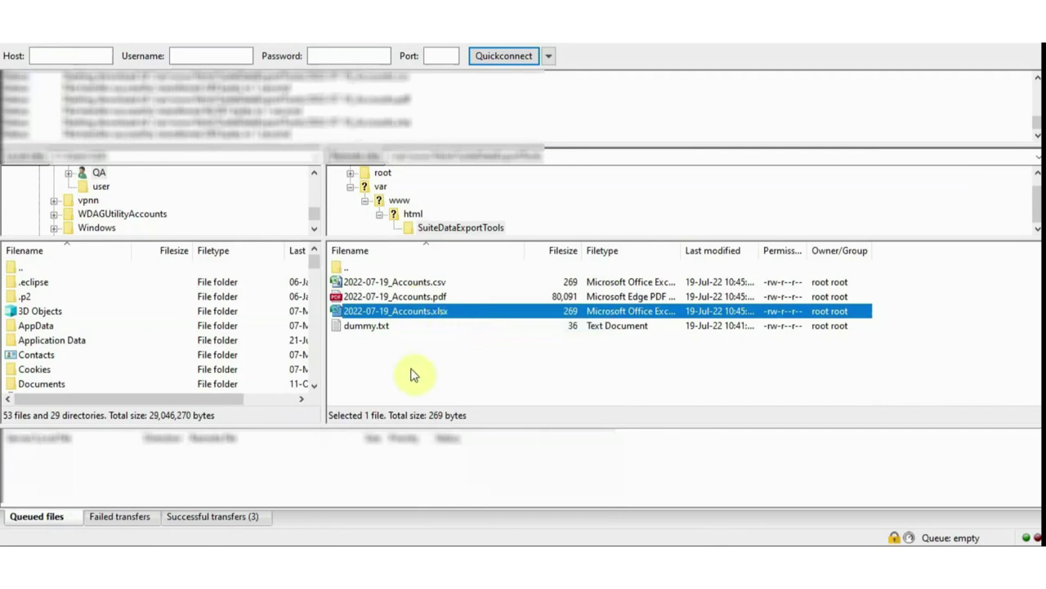
{"action": "left_click", "coordinate": [311, 482]}
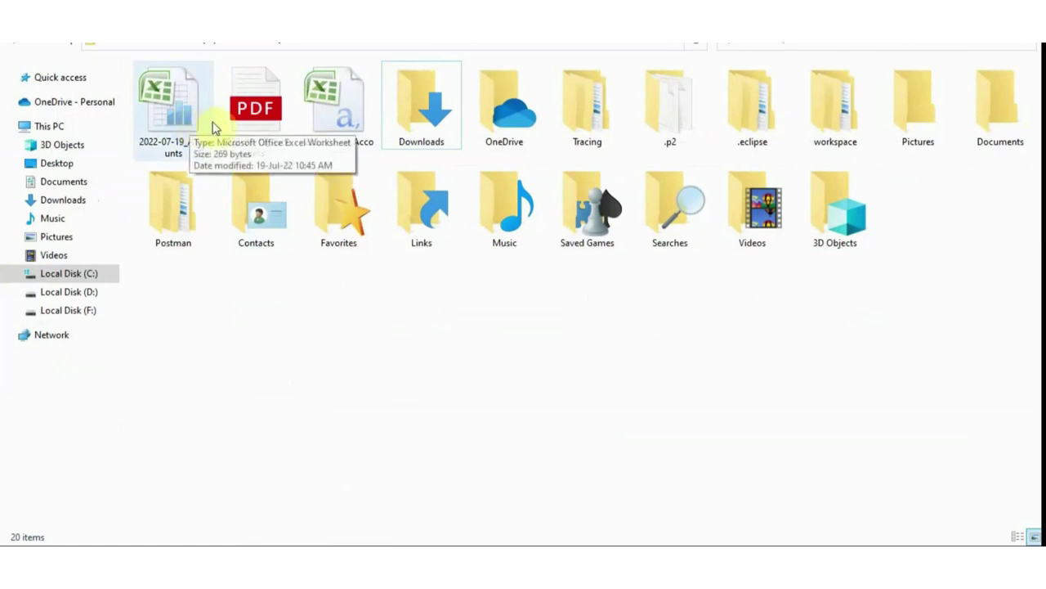
Open 2022-07-19_Accounts.pdf from the local downloads folder
{"action": "left_click", "coordinate": [246, 123]}
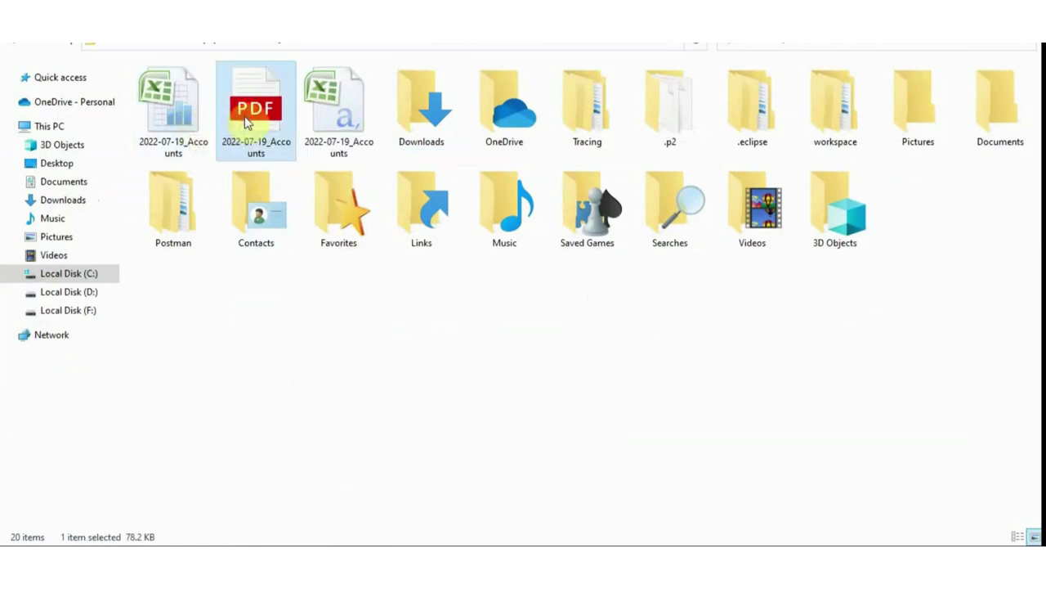
{"action": "double_click", "coordinate": [246, 123]}
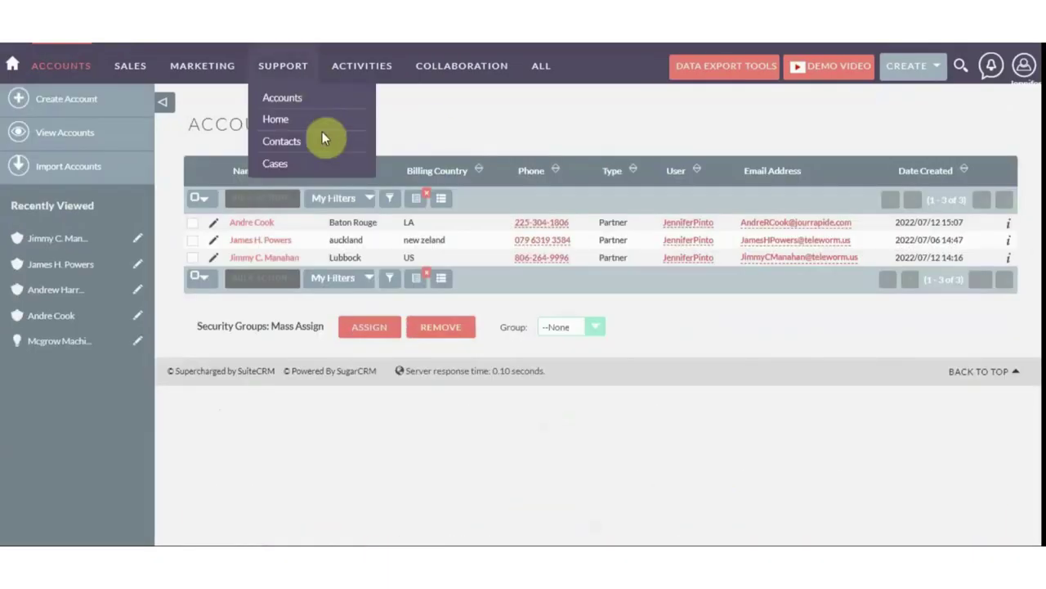
Move Industry from Hidden to Displayed between Type and User and save the column layout
{"action": "left_click", "coordinate": [443, 201]}
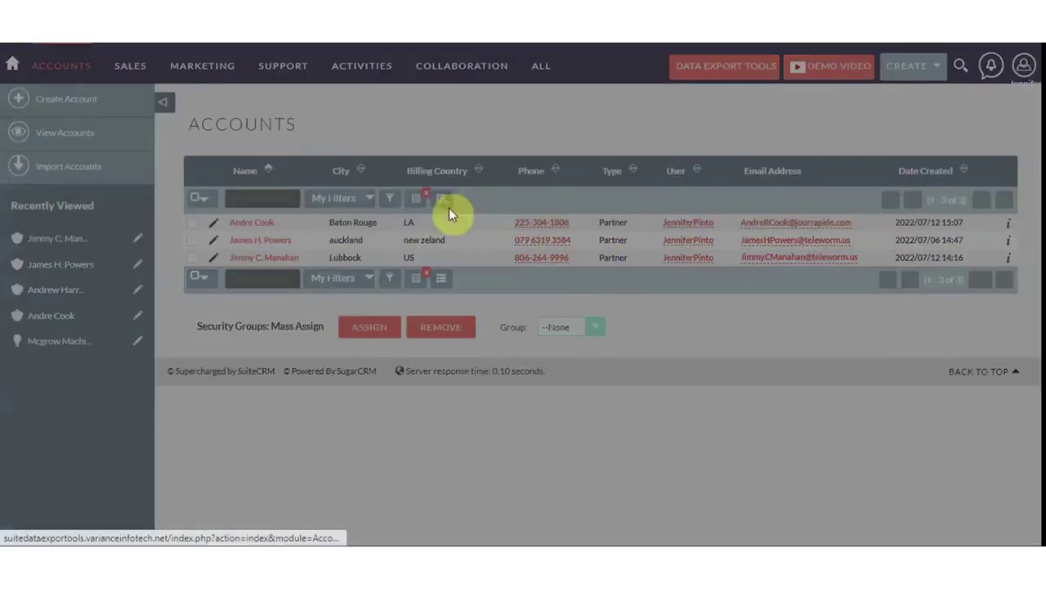
{"action": "left_click_drag", "start_coordinate": [473, 442], "coordinate": [474, 315]}
{"action": "scroll", "coordinate": [518, 290], "scroll_direction": "down", "scroll_amount": 7}
{"action": "left_click", "coordinate": [599, 526]}
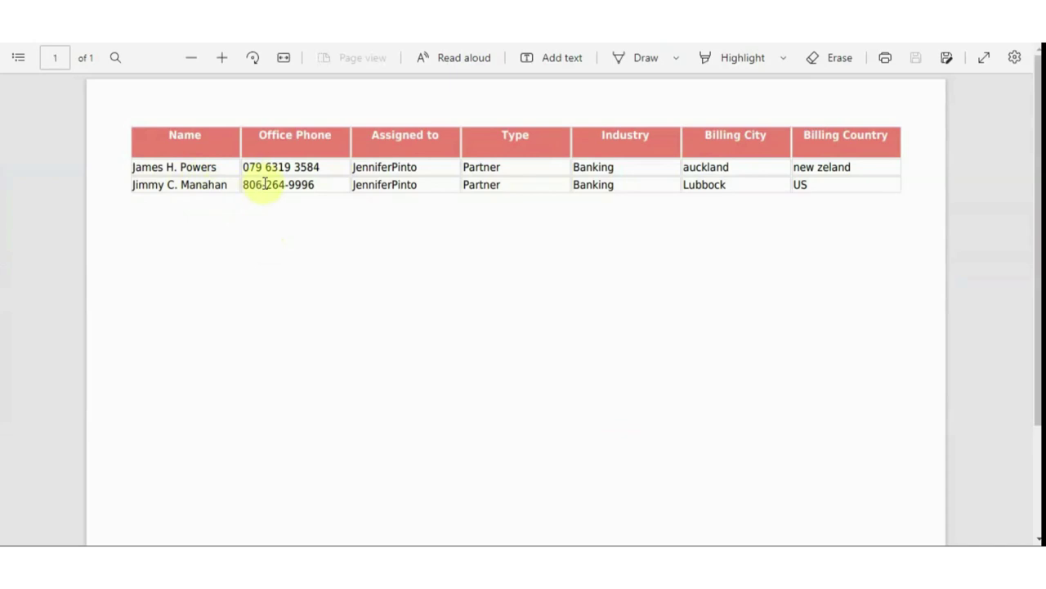
Return to File Explorer and open the 2022-07-19_Accounts spreadsheet in Excel
{"action": "left_click", "coordinate": [328, 543]}
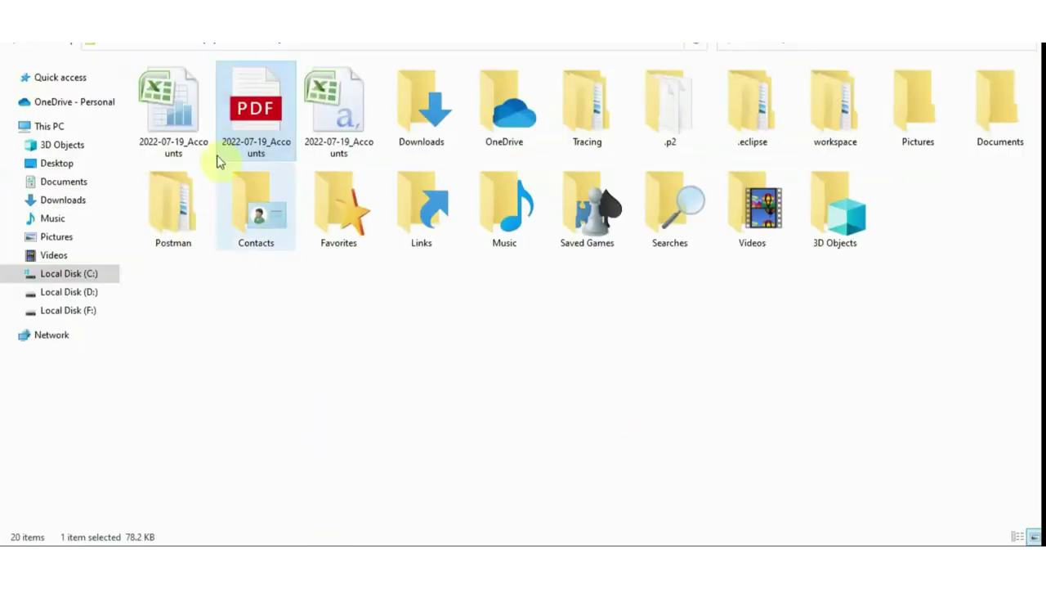
{"action": "left_click", "coordinate": [329, 121]}
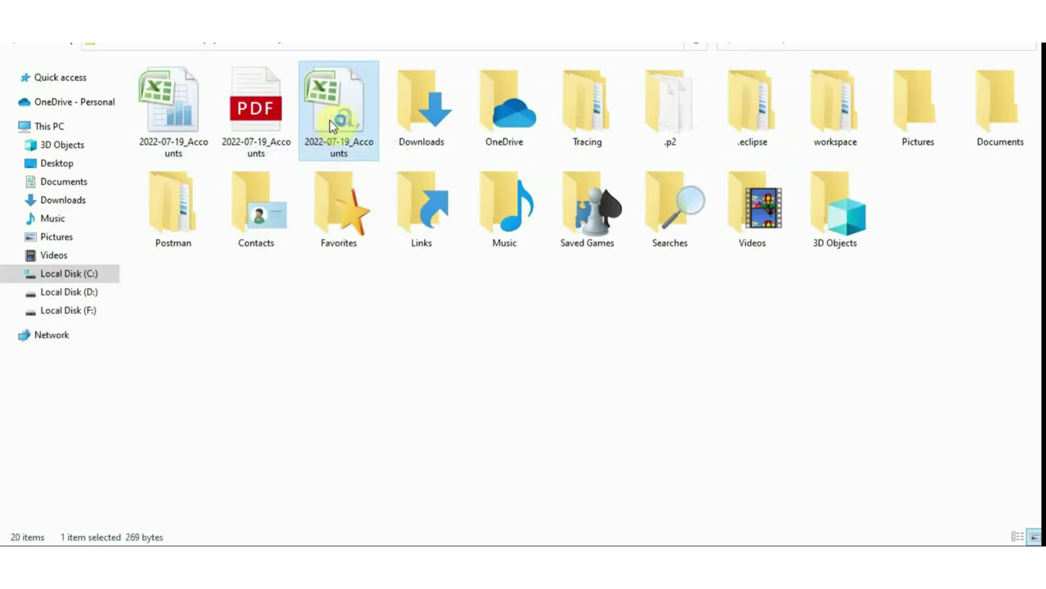
{"action": "double_click", "coordinate": [330, 121]}
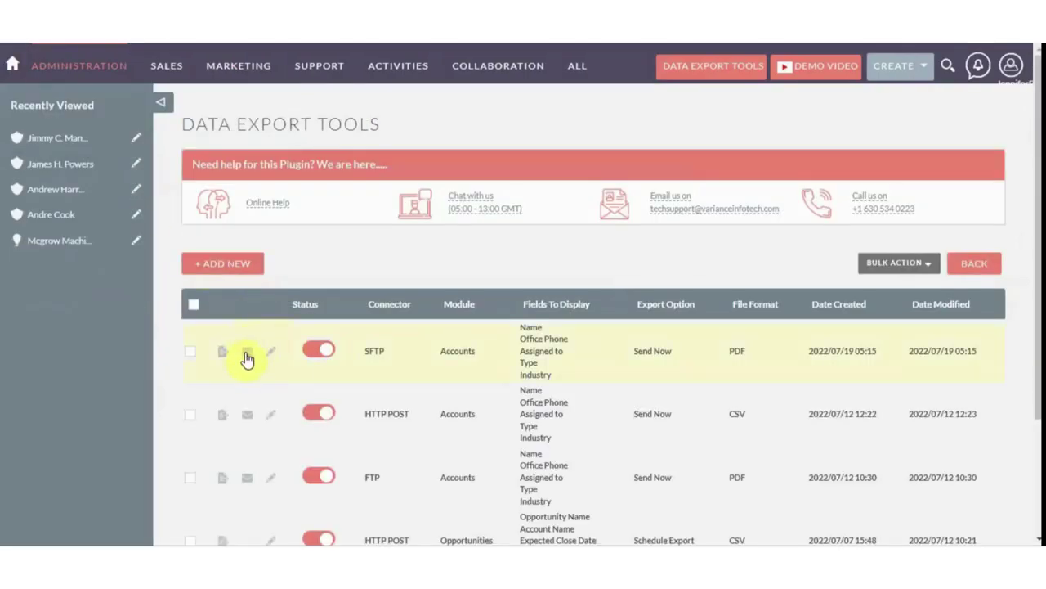
Email the SFTP Accounts export and acknowledge the 'Email Send Successfully' alert
{"action": "left_click", "coordinate": [247, 356]}
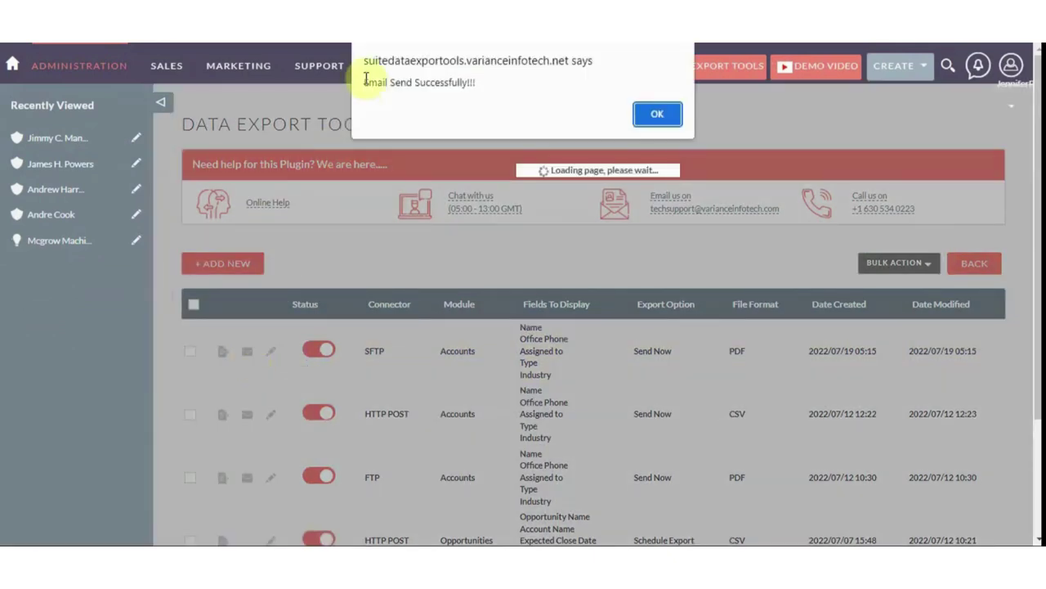
{"action": "left_click", "coordinate": [642, 113]}
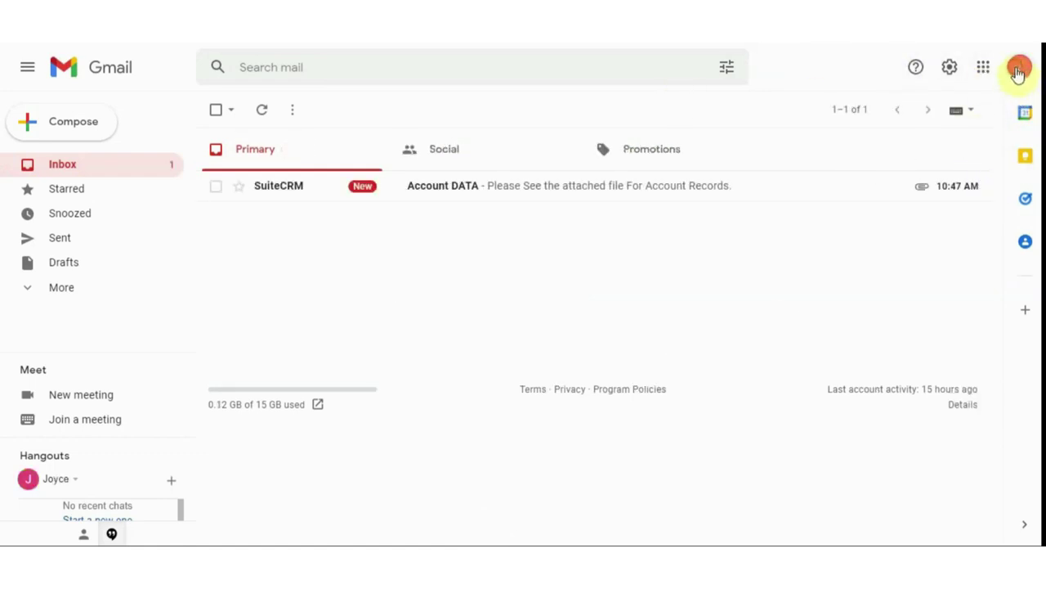
Switch between Google accounts and refresh the inbox to find the new mail
{"action": "left_click", "coordinate": [1020, 67]}
{"action": "left_click", "coordinate": [723, 155]}
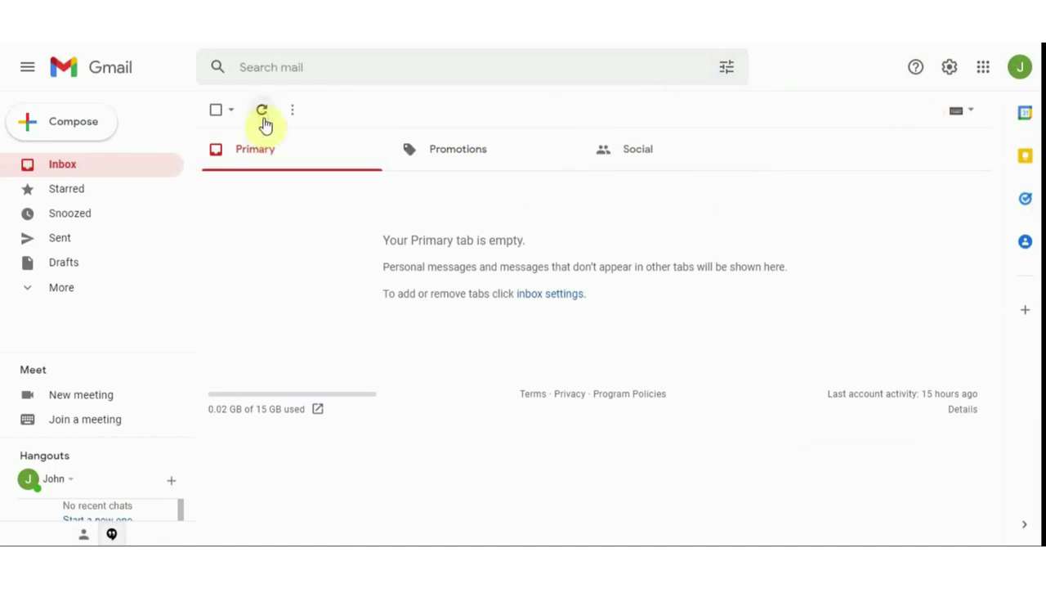
{"action": "left_click", "coordinate": [263, 114]}
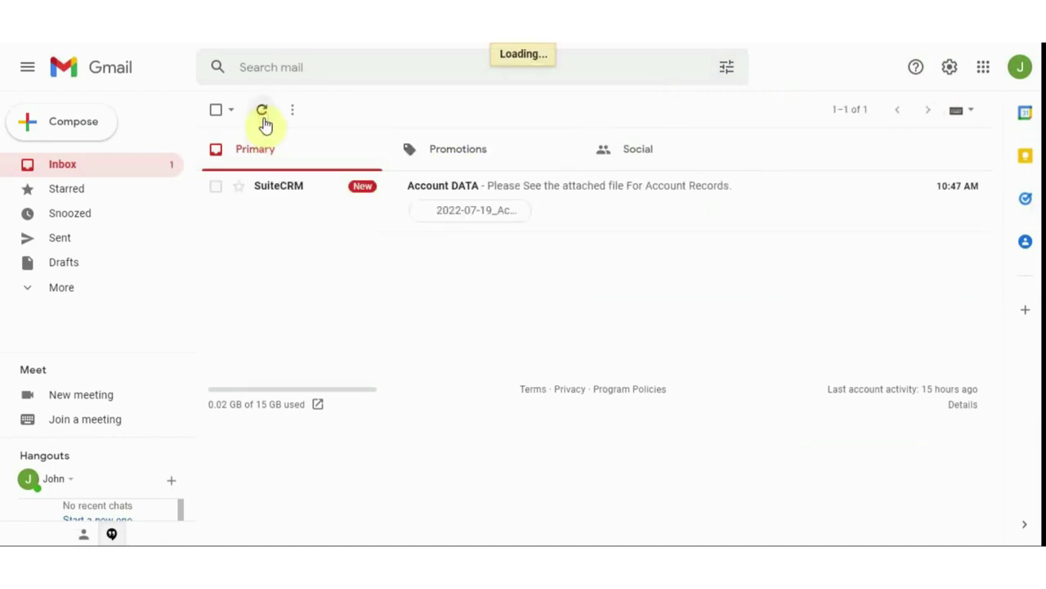
{"action": "left_click", "coordinate": [1020, 73]}
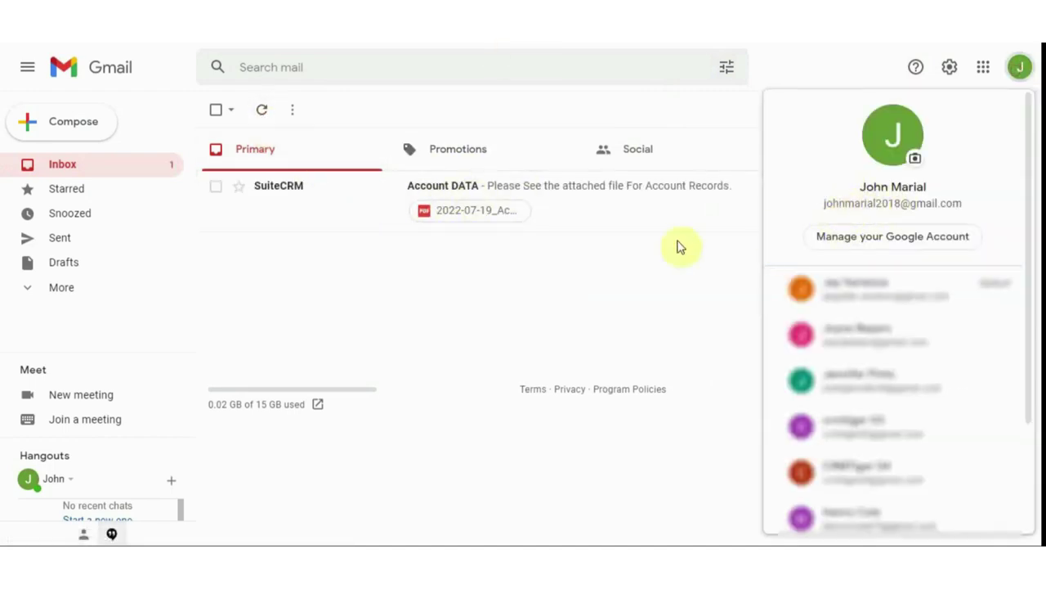
{"action": "left_click", "coordinate": [647, 249]}
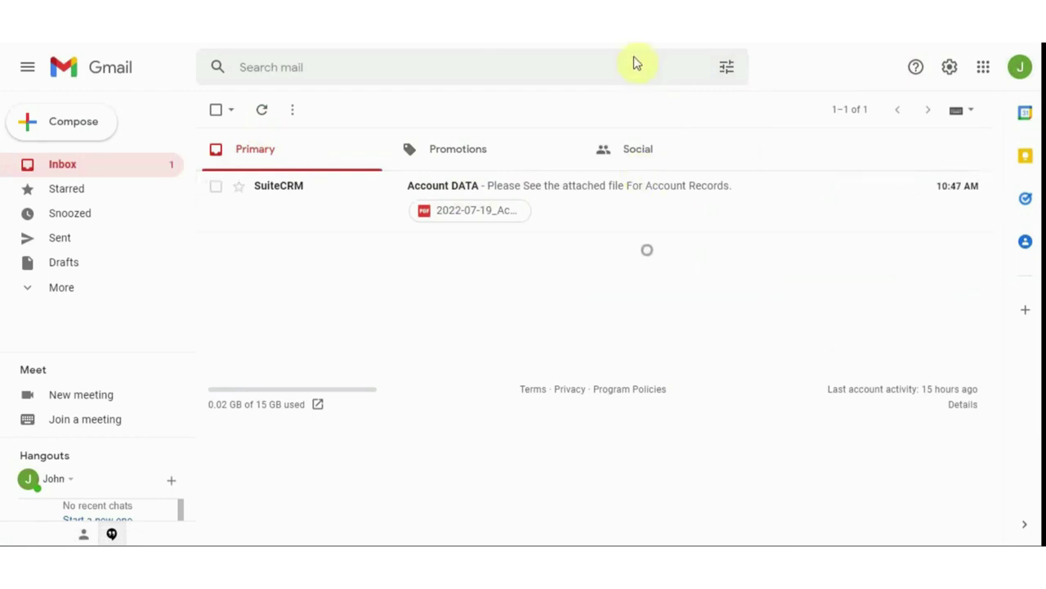
Open the Account DATA email and preview its 2022-07-19_Accounts.pdf attachment
{"action": "left_click", "coordinate": [567, 187]}
{"action": "mouse_move", "coordinate": [338, 292]}
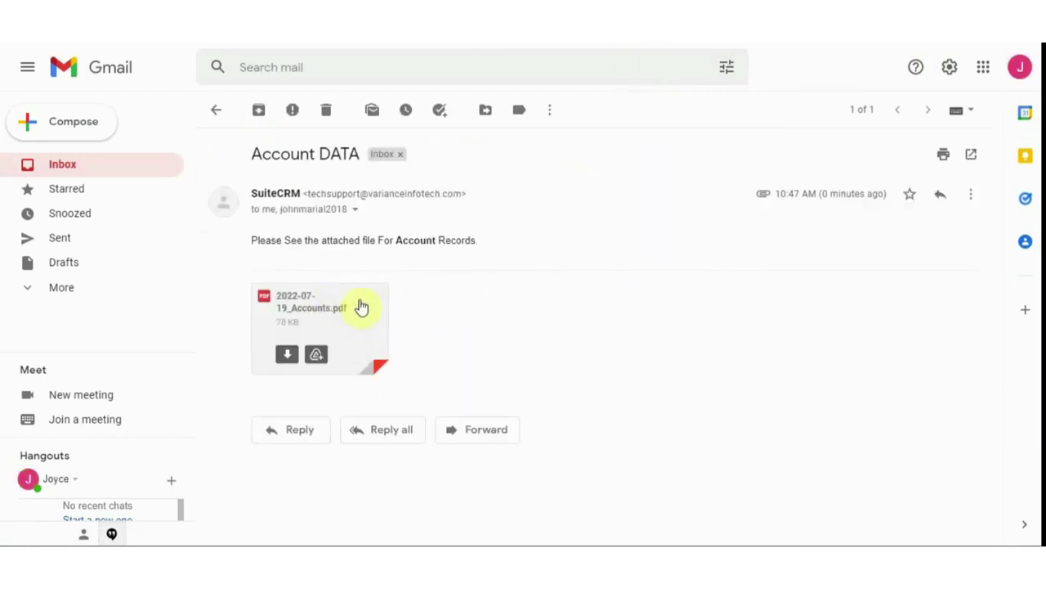
{"action": "left_click", "coordinate": [367, 303]}
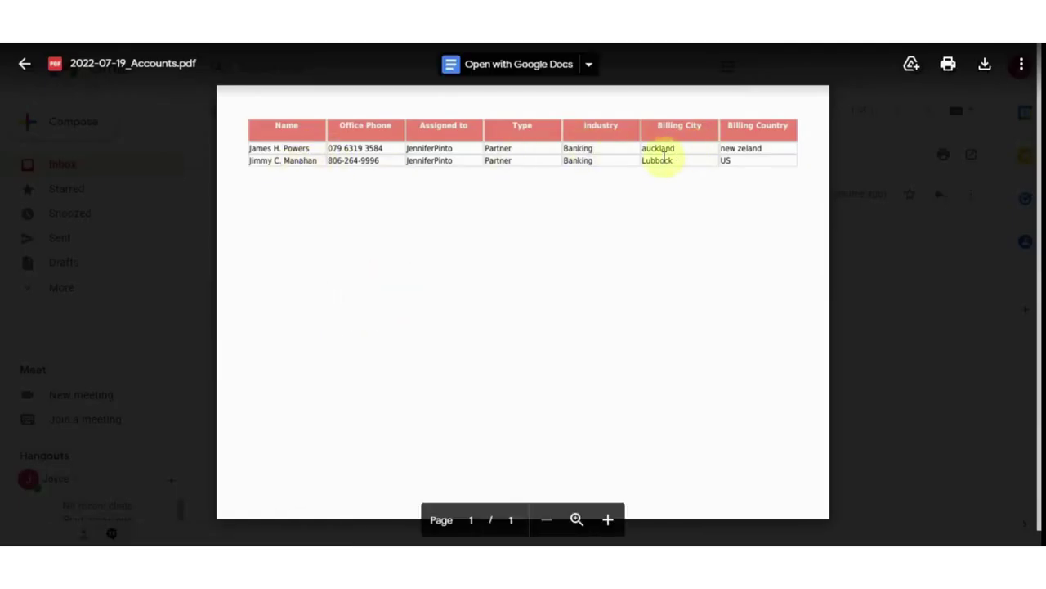
{"action": "left_click", "coordinate": [23, 65]}
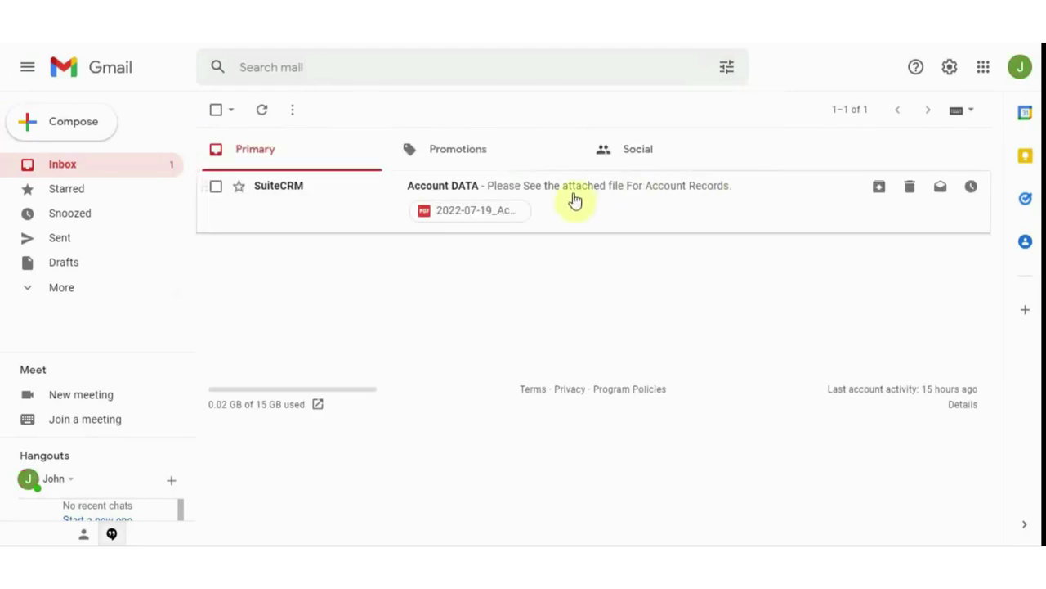
{"action": "left_click", "coordinate": [624, 201]}
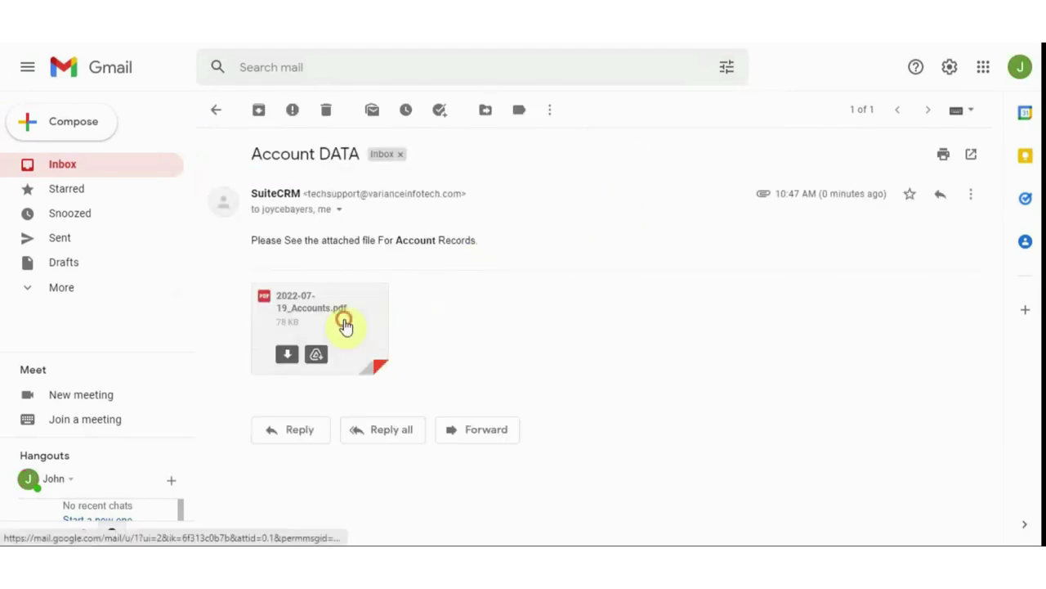
{"action": "left_click", "coordinate": [346, 322]}
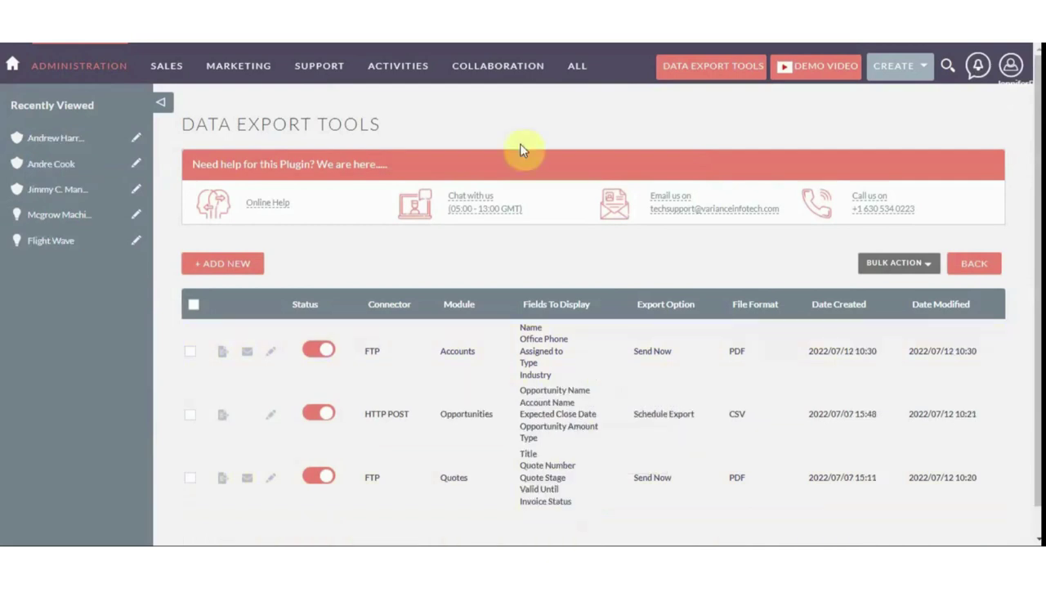
Create a new export using the HTTP POST connector and paste its Post URL
{"action": "left_click", "coordinate": [237, 267]}
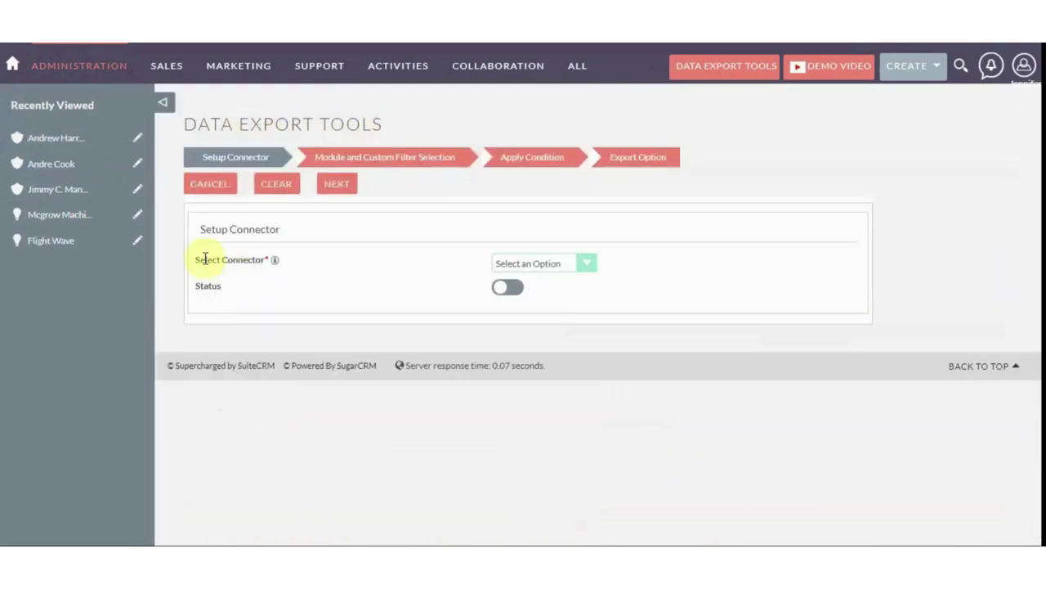
{"action": "left_click", "coordinate": [503, 263]}
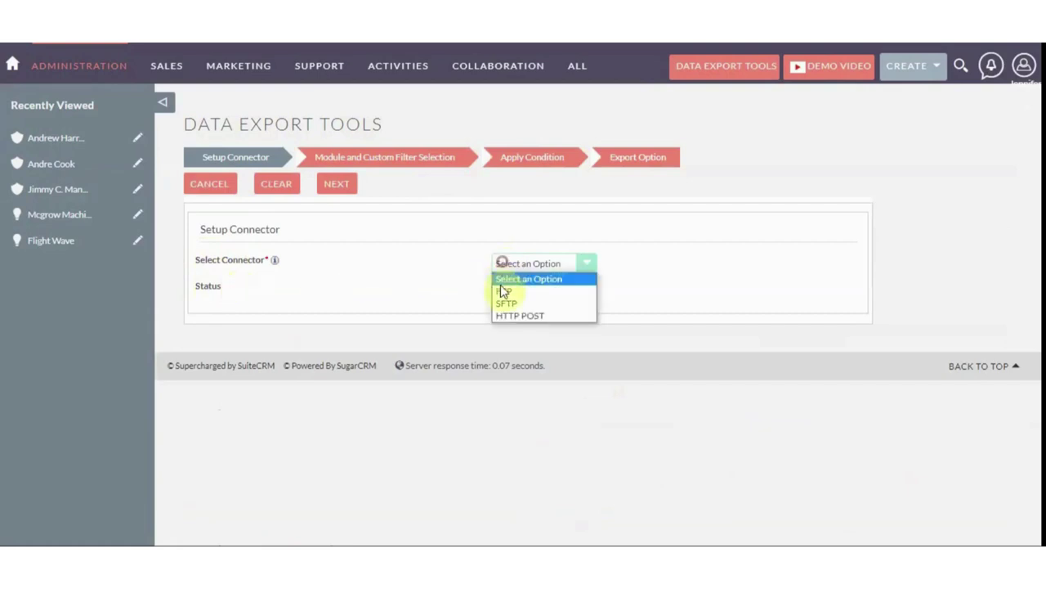
{"action": "left_click", "coordinate": [536, 315]}
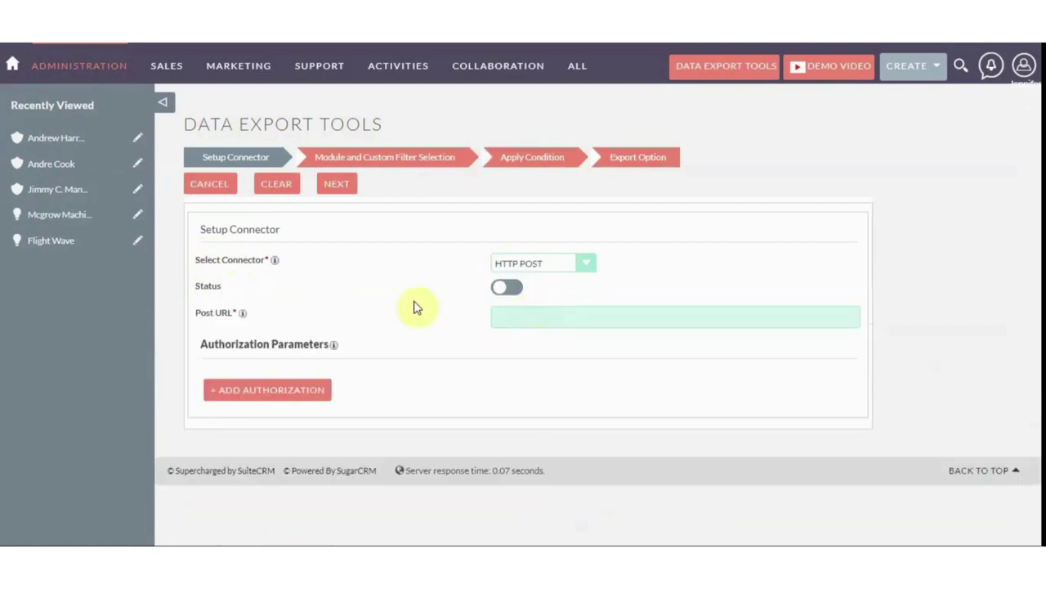
{"action": "left_click", "coordinate": [510, 311]}
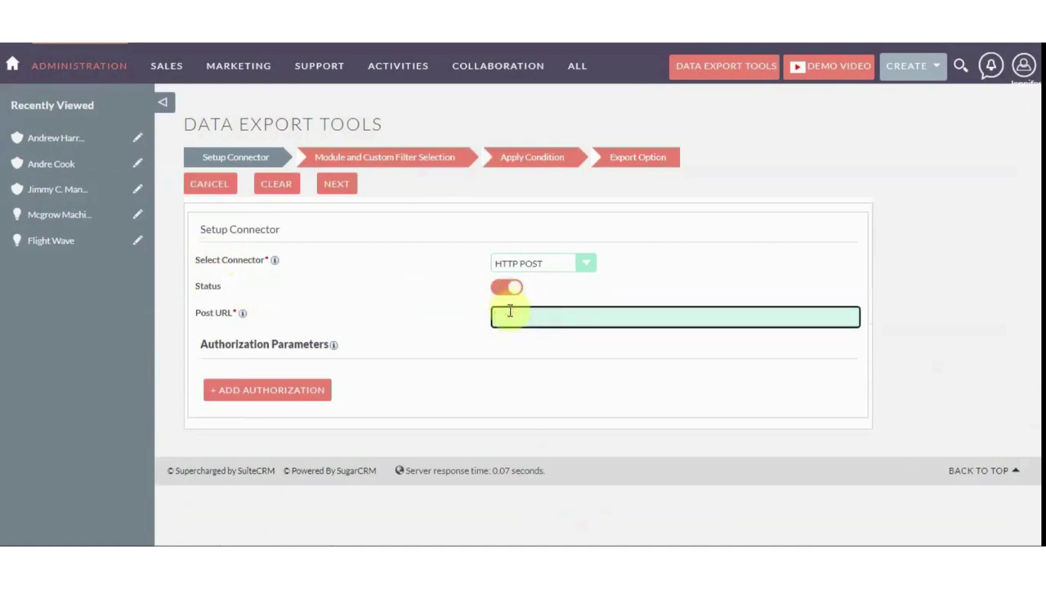
{"action": "key", "text": "ctrl+v"}
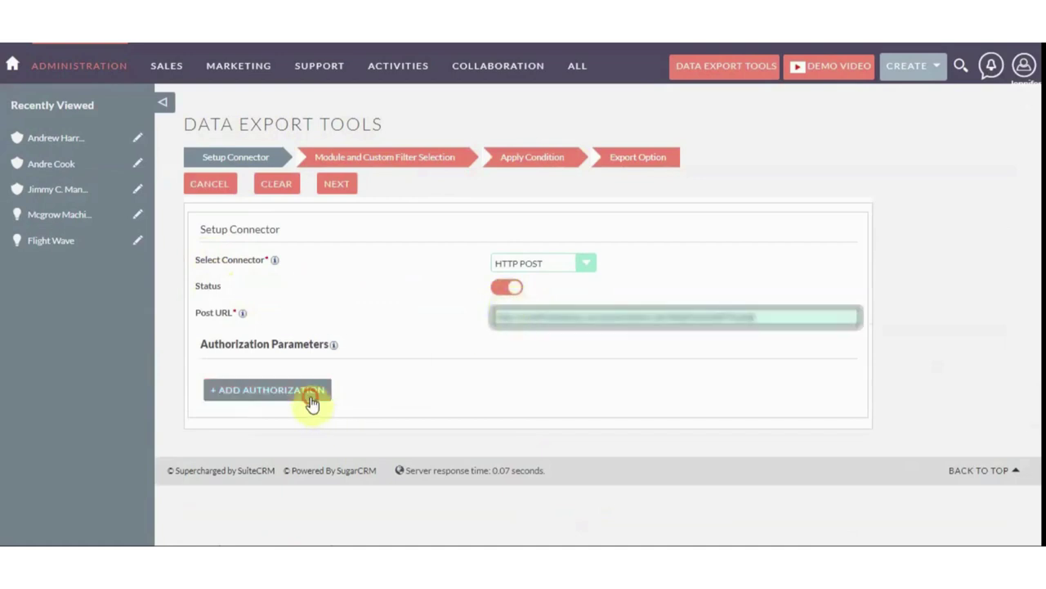
Add two authorization key/value parameters and continue to module selection
{"action": "left_click", "coordinate": [309, 392]}
{"action": "left_click", "coordinate": [354, 381]}
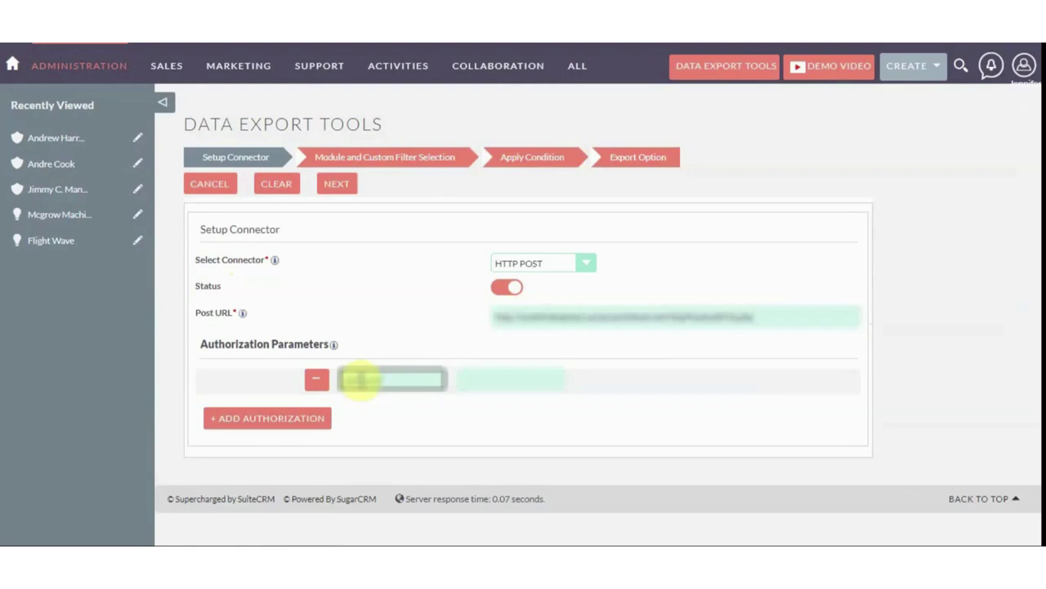
{"action": "key", "text": "Tab"}
{"action": "type", "text": "val"}
{"action": "key", "text": "Tab"}
{"action": "type", "text": "ke"}
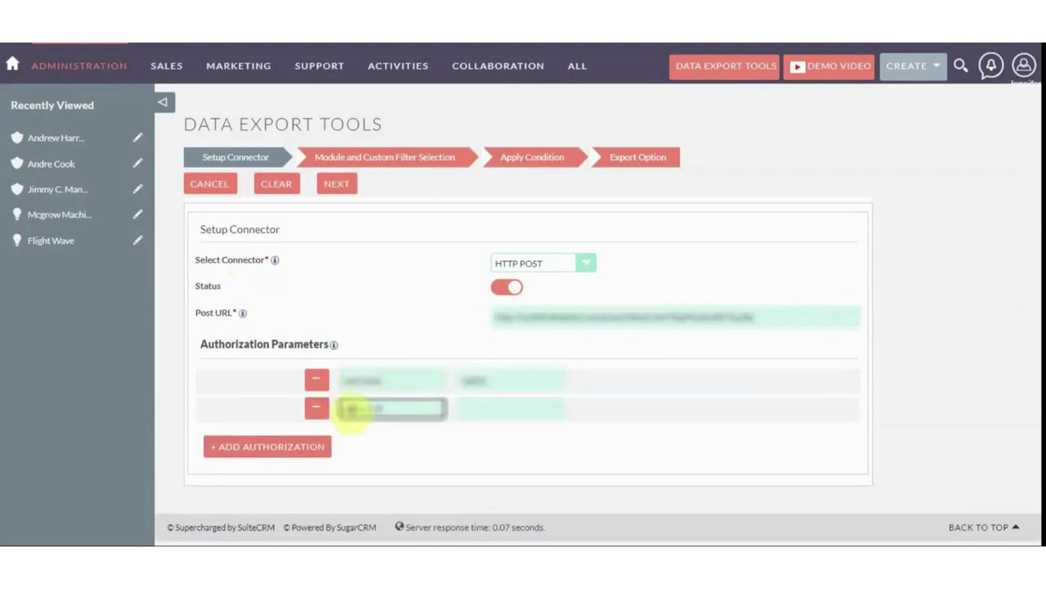
{"action": "left_click", "coordinate": [464, 407]}
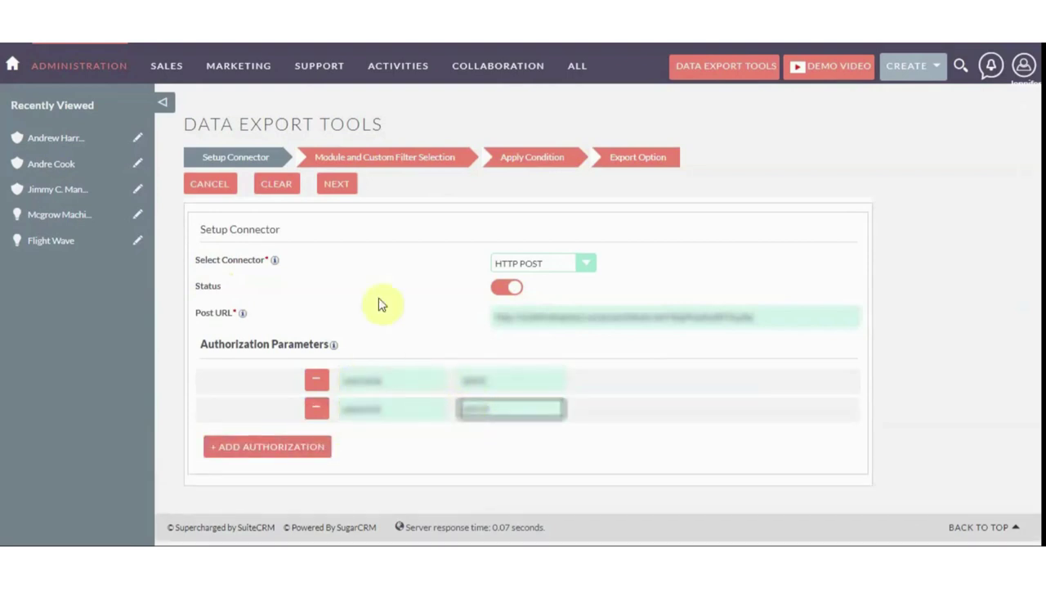
{"action": "left_click", "coordinate": [334, 181]}
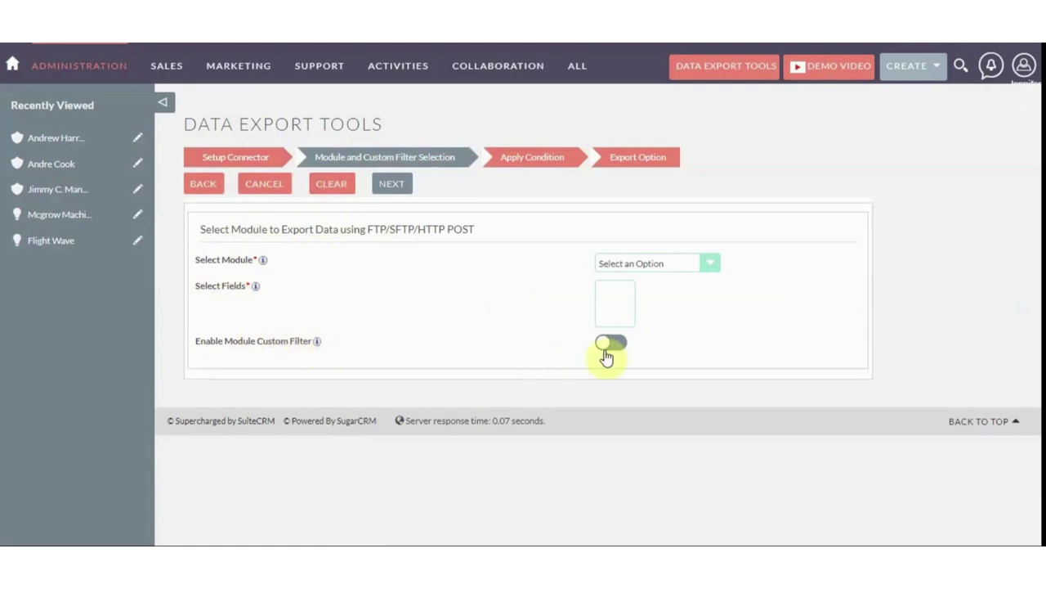
Choose Accounts as the module to export
{"action": "left_click", "coordinate": [616, 265]}
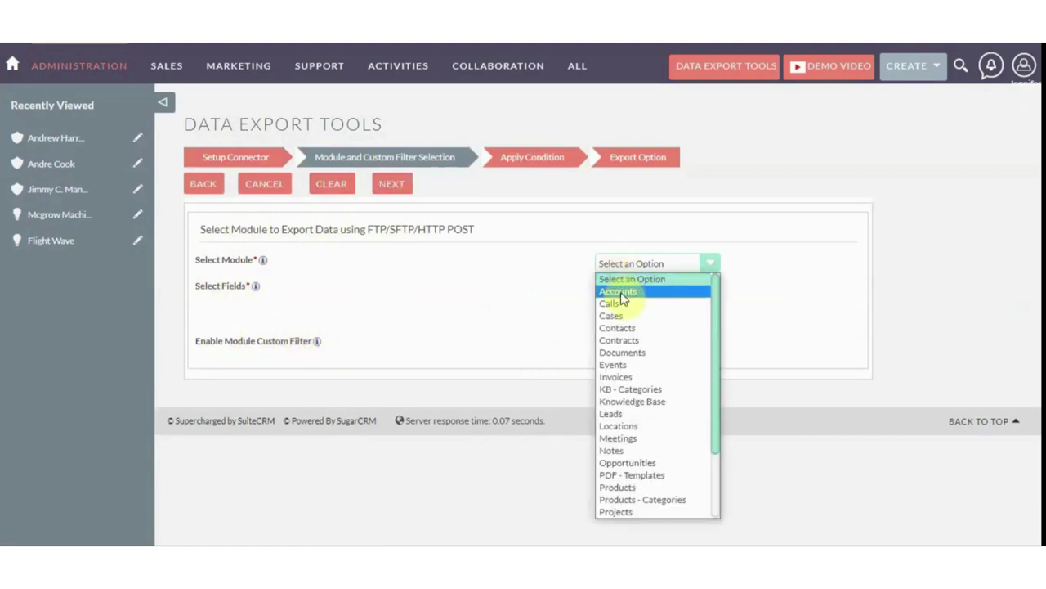
{"action": "scroll", "coordinate": [626, 327], "scroll_direction": "down", "scroll_amount": 2}
{"action": "scroll", "coordinate": [626, 360], "scroll_direction": "up", "scroll_amount": 2}
{"action": "left_click", "coordinate": [618, 294]}
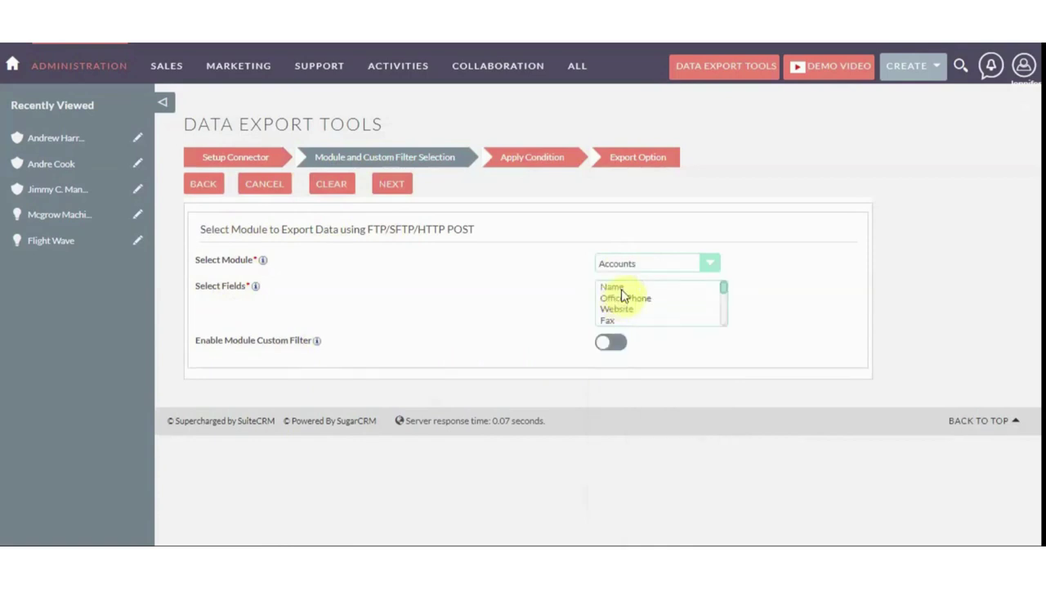
{"action": "scroll", "coordinate": [717, 303], "scroll_direction": "down", "scroll_amount": 3}
{"action": "scroll", "coordinate": [671, 298], "scroll_direction": "up", "scroll_amount": 3}
Select Name, Office Phone, Billing City, Billing Country and other fields, and enable the module custom filter
{"action": "left_click", "coordinate": [645, 287]}
{"action": "left_click", "coordinate": [645, 297], "text": "ctrl"}
{"action": "scroll", "coordinate": [724, 301], "scroll_direction": "down", "scroll_amount": 2}
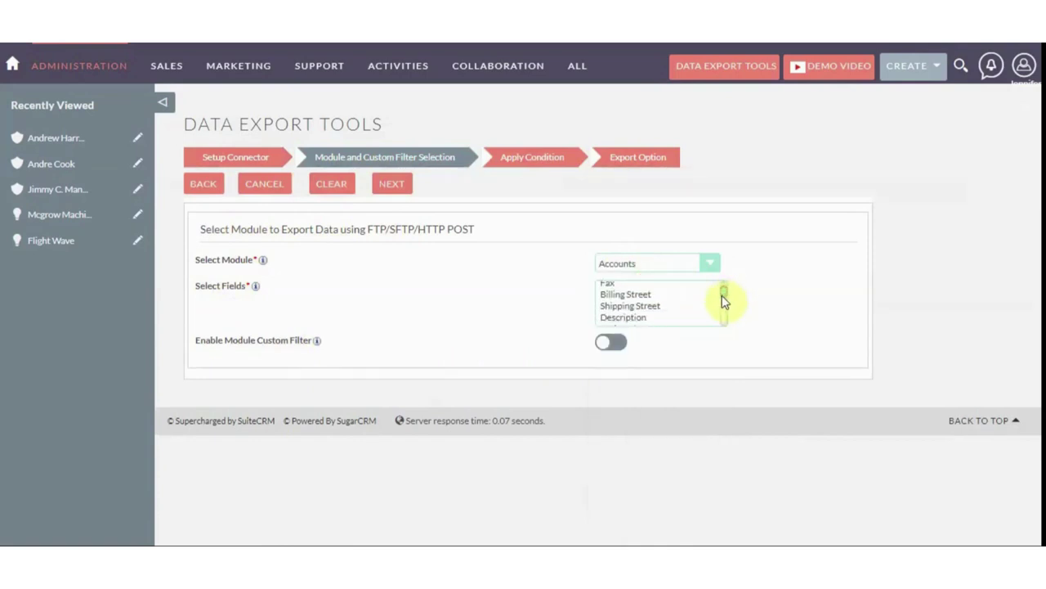
{"action": "scroll", "coordinate": [724, 301], "scroll_direction": "down", "scroll_amount": 1}
{"action": "left_click", "coordinate": [623, 303], "text": "ctrl"}
{"action": "left_click", "coordinate": [626, 310], "text": "ctrl"}
{"action": "scroll", "coordinate": [725, 302], "scroll_direction": "down", "scroll_amount": 4}
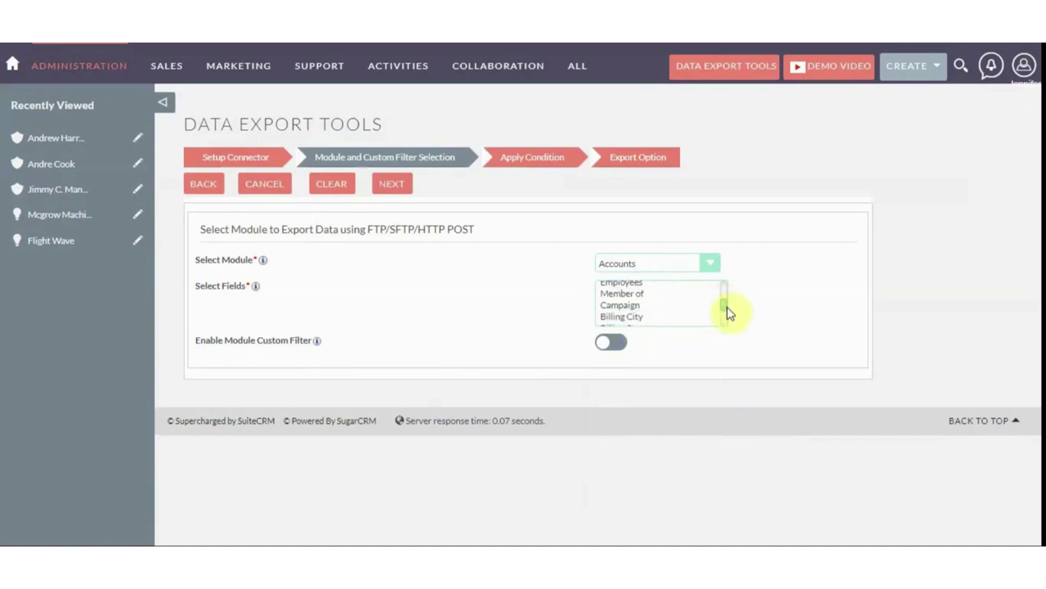
{"action": "left_click", "coordinate": [654, 287], "text": "ctrl"}
{"action": "left_click", "coordinate": [630, 320], "text": "ctrl"}
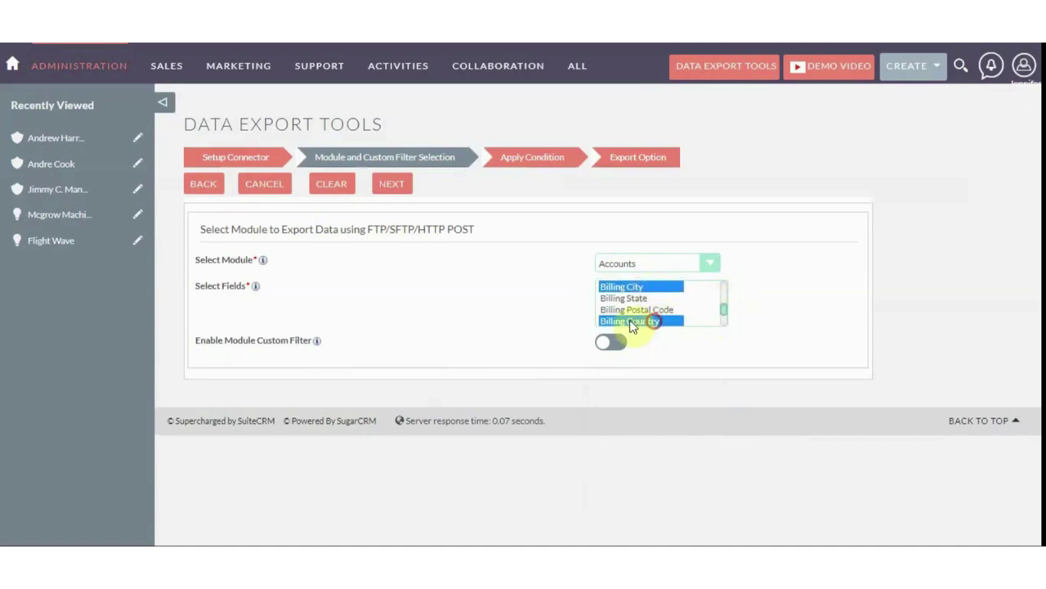
{"action": "left_click", "coordinate": [615, 345]}
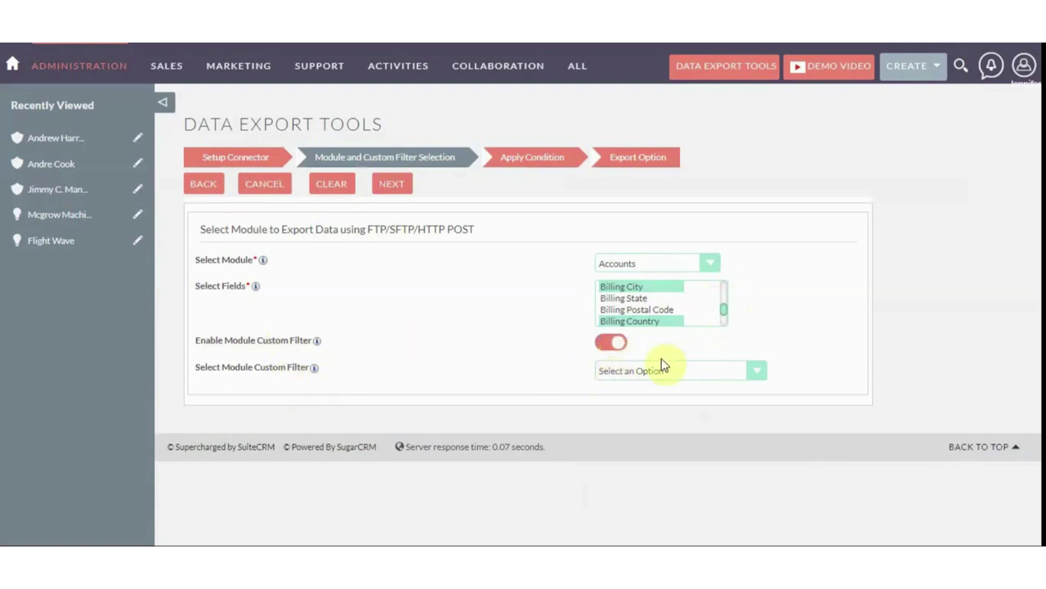
{"action": "left_click", "coordinate": [664, 374]}
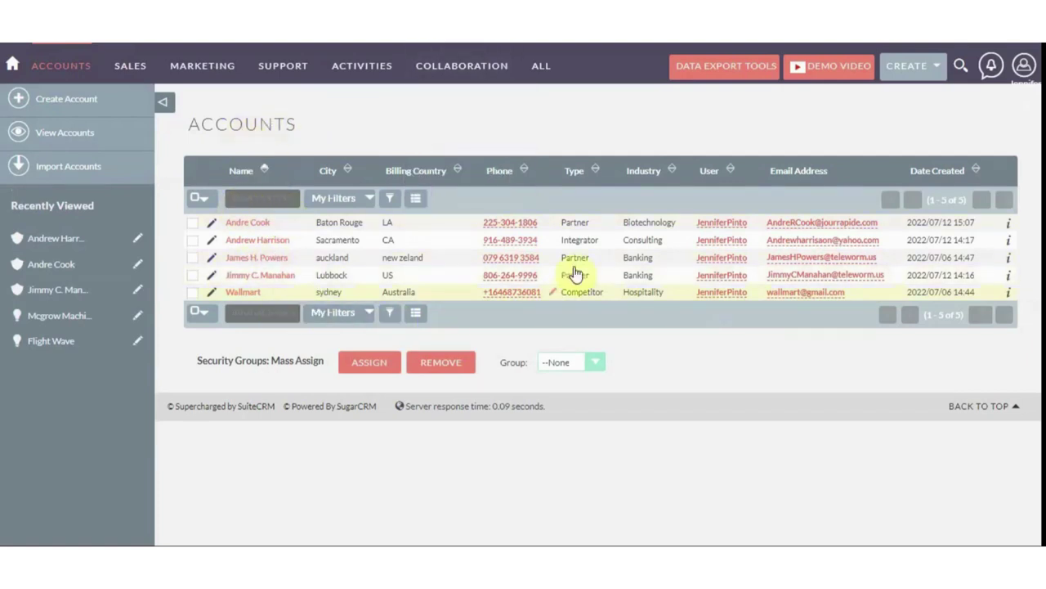
{"action": "left_click", "coordinate": [372, 200]}
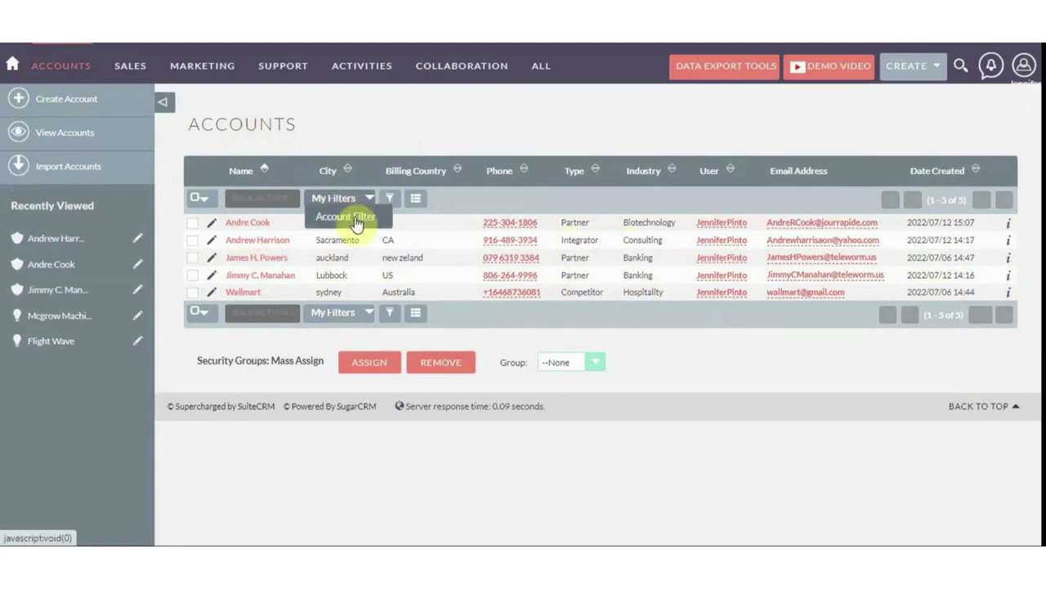
{"action": "left_click", "coordinate": [356, 219]}
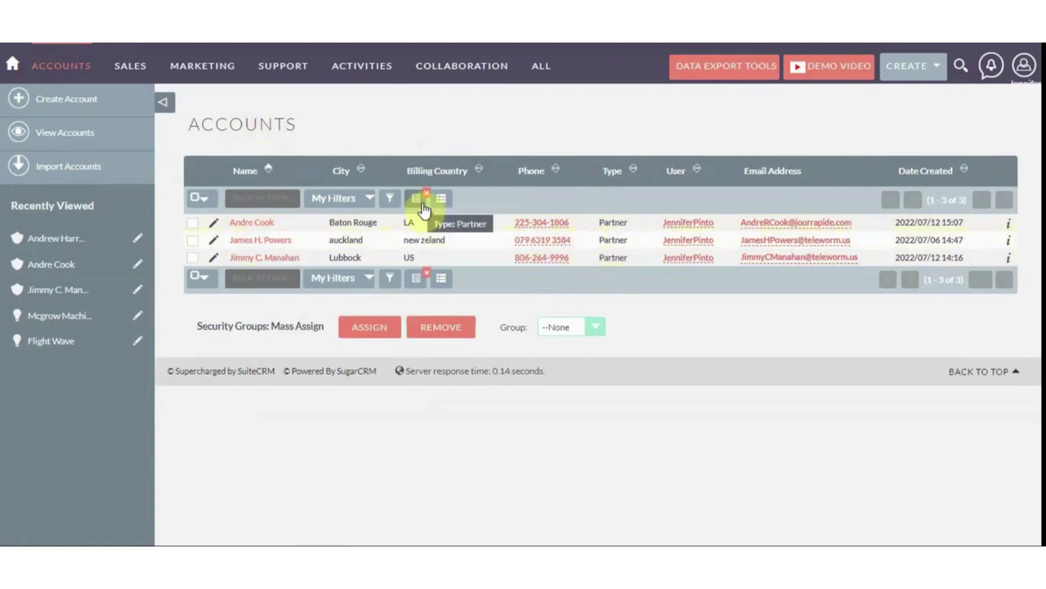
{"action": "left_click", "coordinate": [390, 199]}
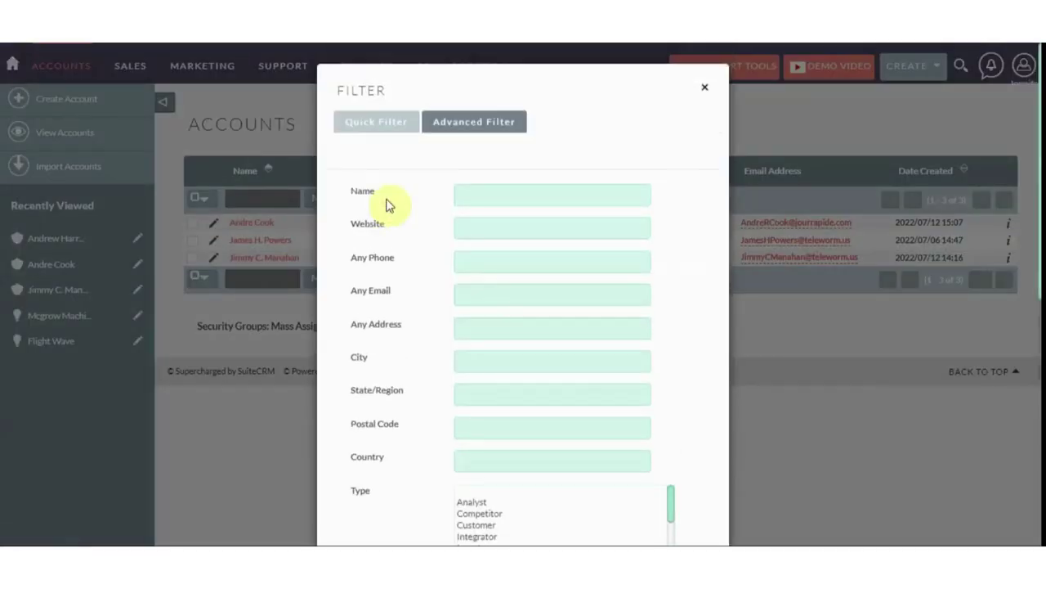
{"action": "scroll", "coordinate": [494, 302], "scroll_direction": "down", "scroll_amount": 4}
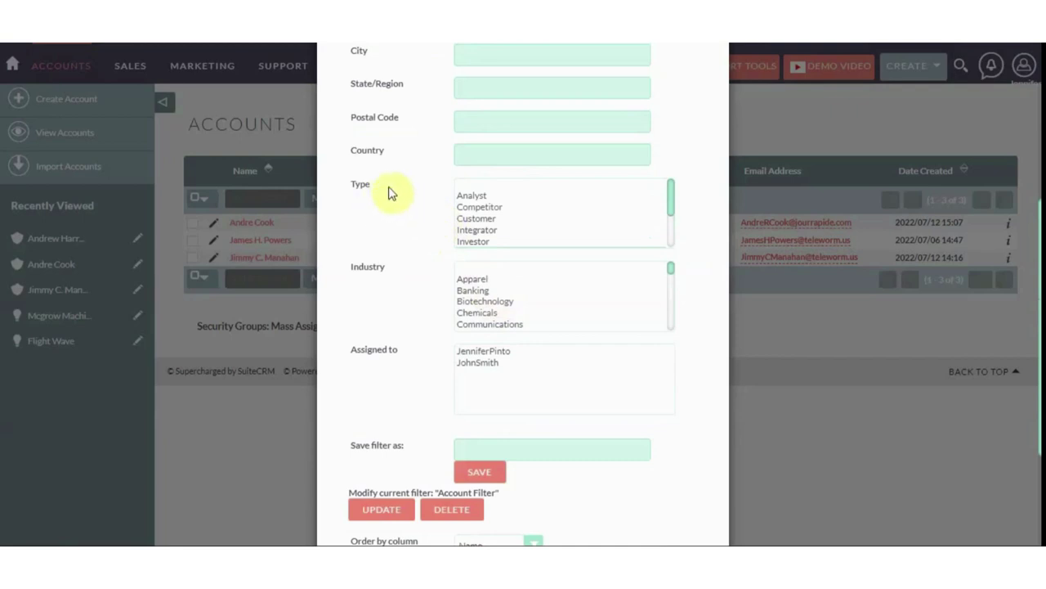
{"action": "scroll", "coordinate": [482, 232], "scroll_direction": "down", "scroll_amount": 2}
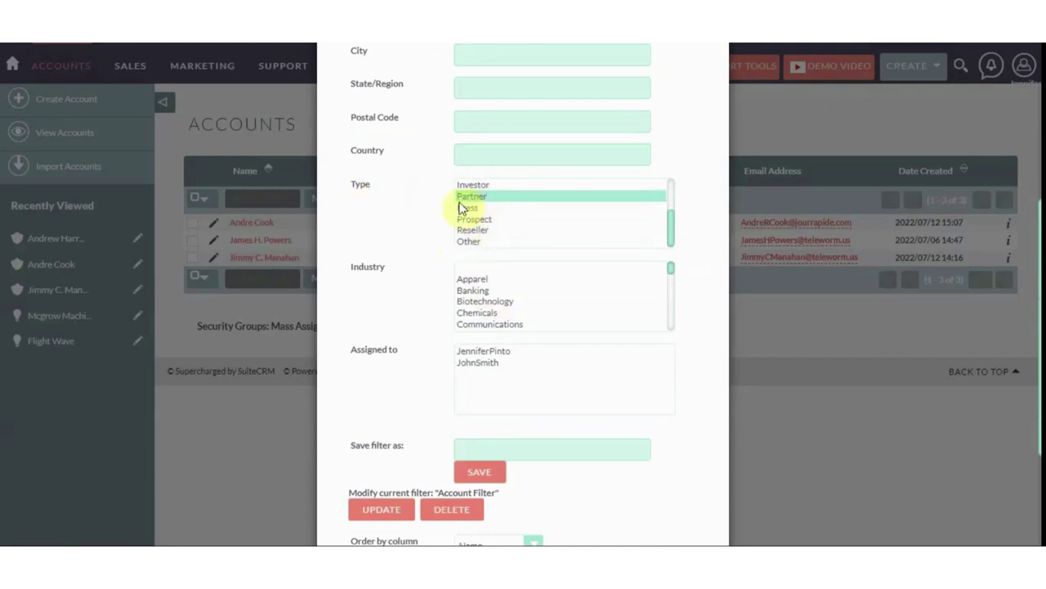
{"action": "scroll", "coordinate": [453, 409], "scroll_direction": "down", "scroll_amount": 2}
{"action": "scroll", "coordinate": [507, 311], "scroll_direction": "up", "scroll_amount": 6}
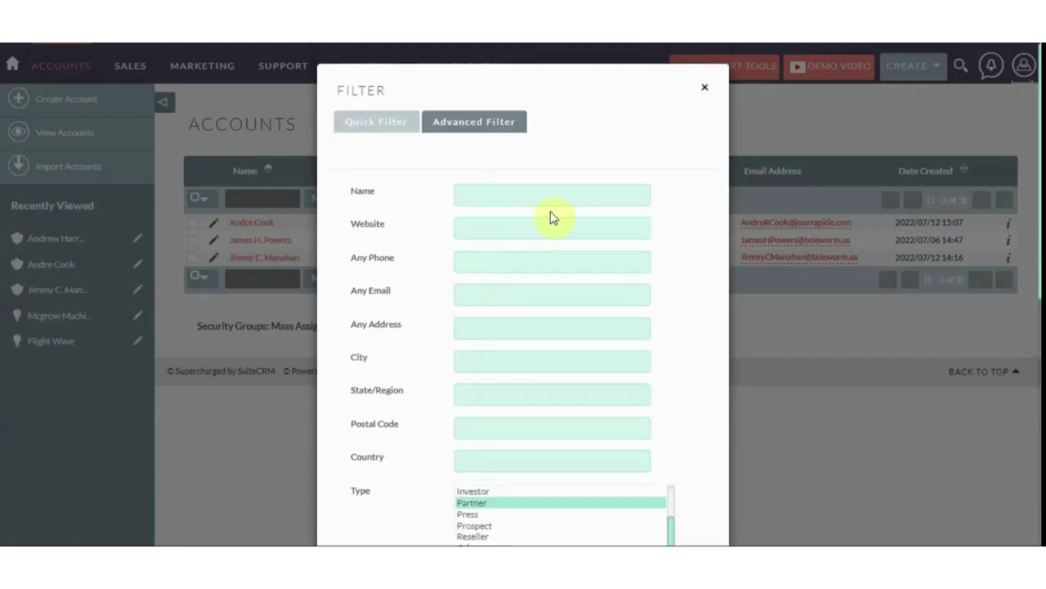
{"action": "left_click", "coordinate": [704, 89]}
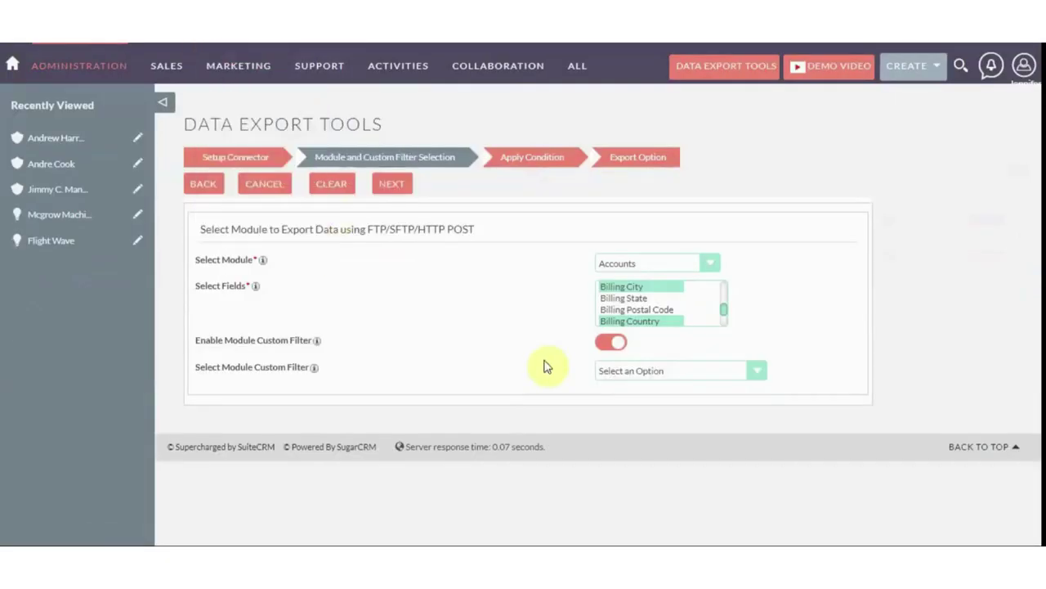
Pick the saved Account Filter (Type Partner) as the custom filter and continue to Apply Condition
{"action": "left_click", "coordinate": [612, 370]}
{"action": "left_click", "coordinate": [618, 409]}
{"action": "left_click", "coordinate": [611, 378]}
{"action": "left_click", "coordinate": [613, 397]}
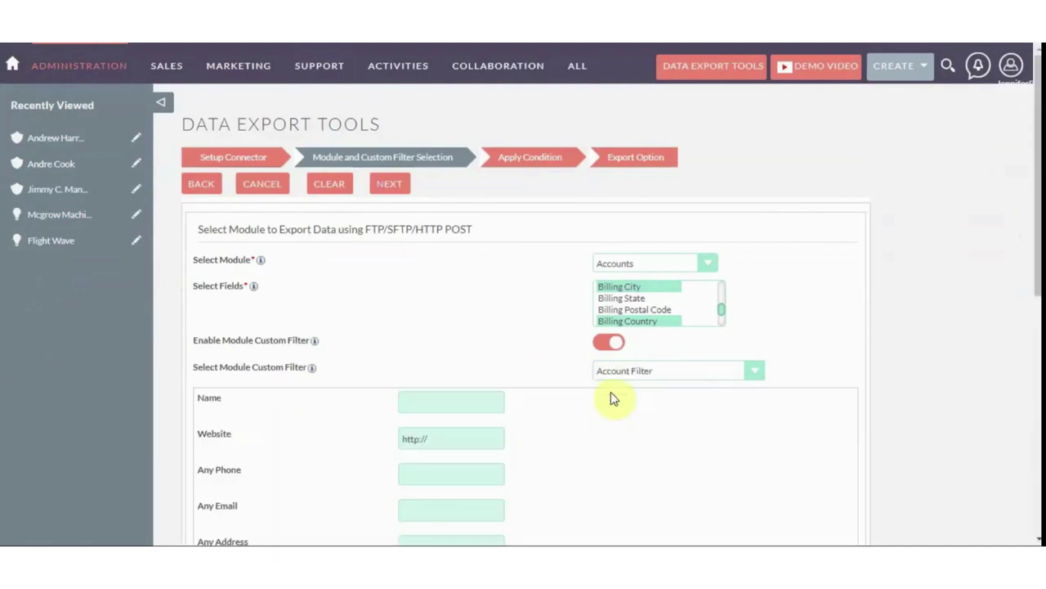
{"action": "scroll", "coordinate": [611, 392], "scroll_direction": "down", "scroll_amount": 5}
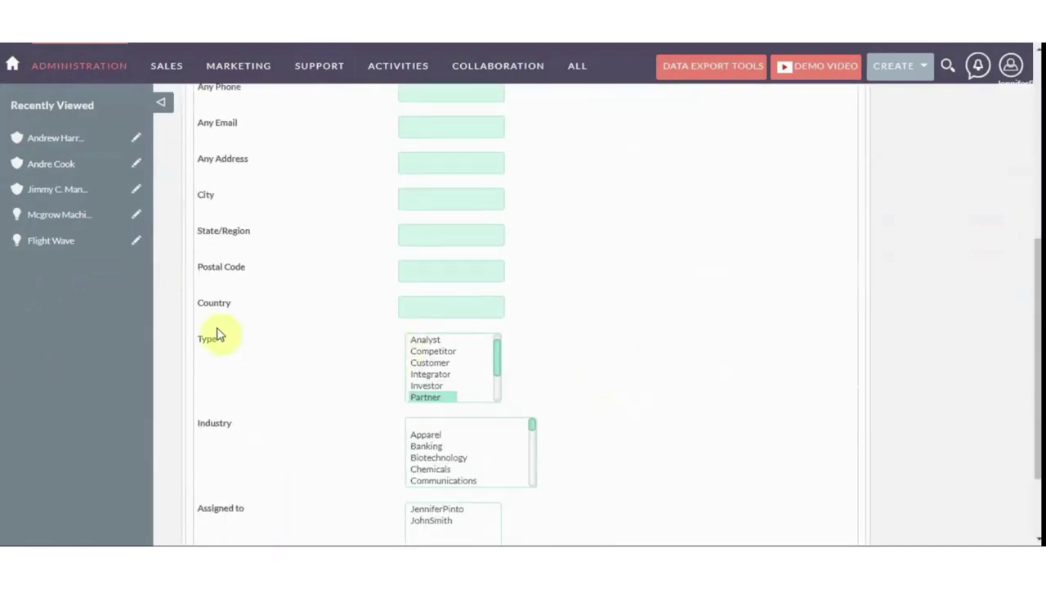
{"action": "scroll", "coordinate": [430, 390], "scroll_direction": "down", "scroll_amount": 2}
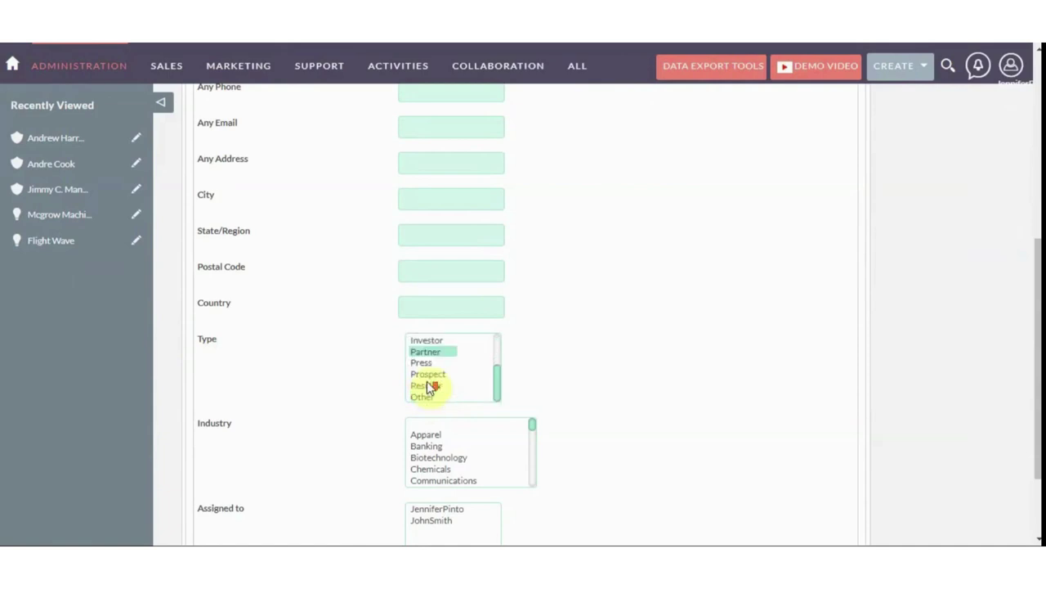
{"action": "scroll", "coordinate": [333, 394], "scroll_direction": "down", "scroll_amount": 1}
{"action": "scroll", "coordinate": [333, 394], "scroll_direction": "down", "scroll_amount": 1}
{"action": "scroll", "coordinate": [327, 385], "scroll_direction": "up", "scroll_amount": 6}
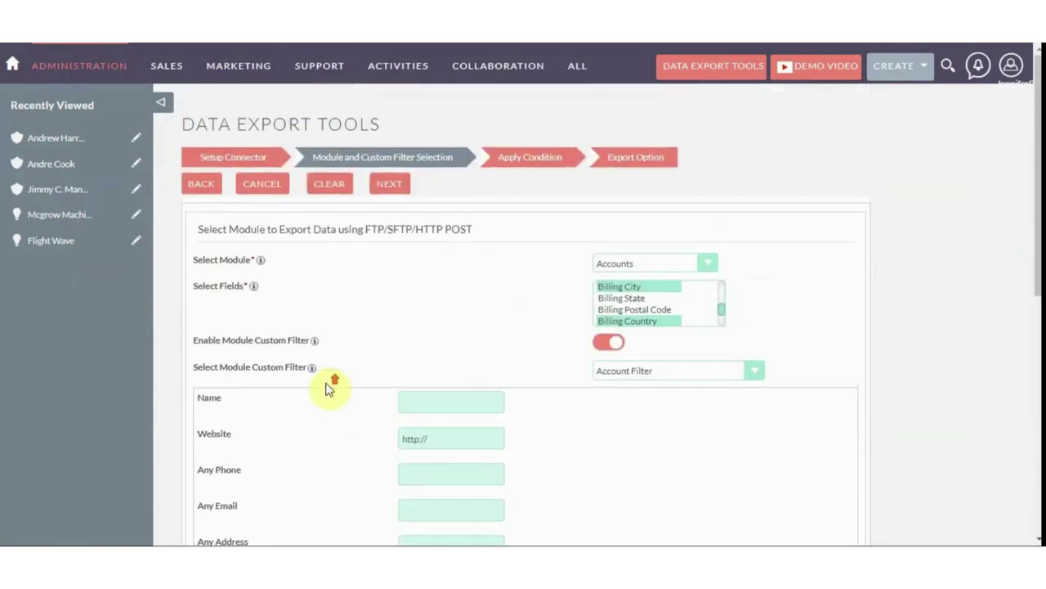
{"action": "left_click", "coordinate": [387, 185]}
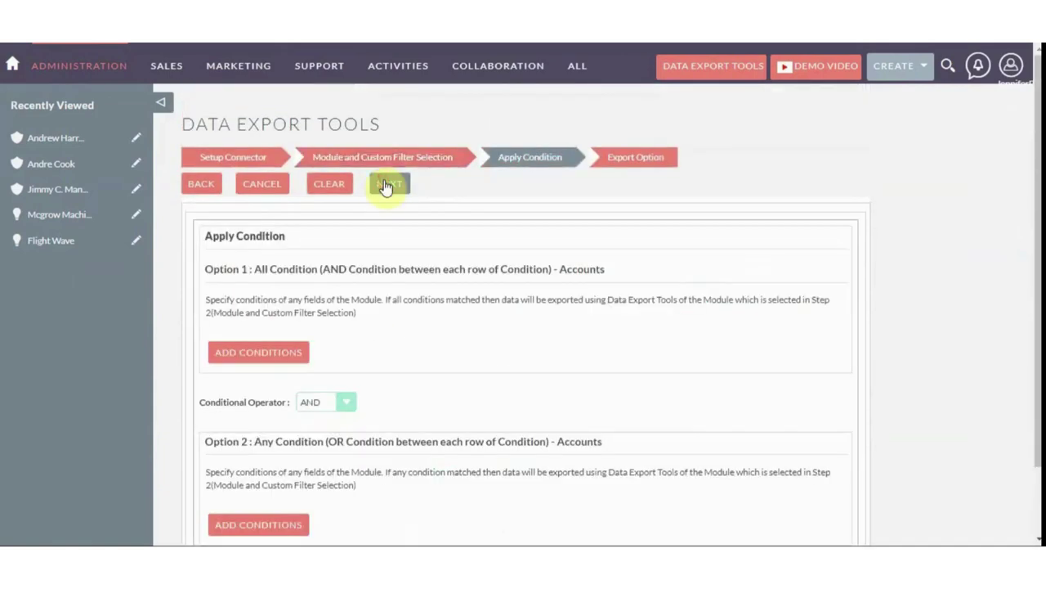
Add a condition under Option 1: Industry Equal To Banking
{"action": "scroll", "coordinate": [327, 298], "scroll_direction": "down", "scroll_amount": 2}
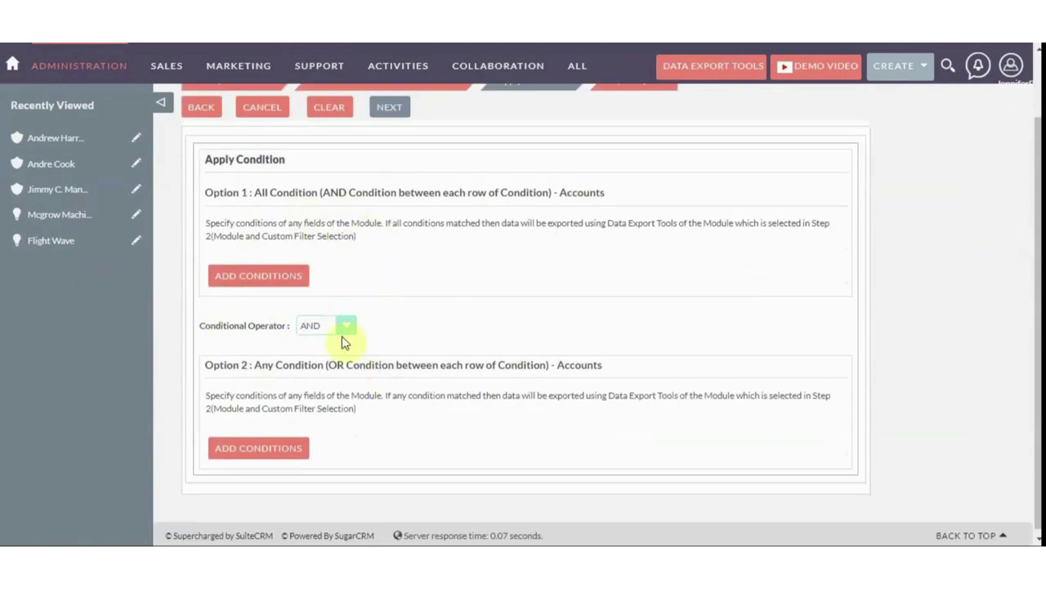
{"action": "scroll", "coordinate": [393, 333], "scroll_direction": "up", "scroll_amount": 2}
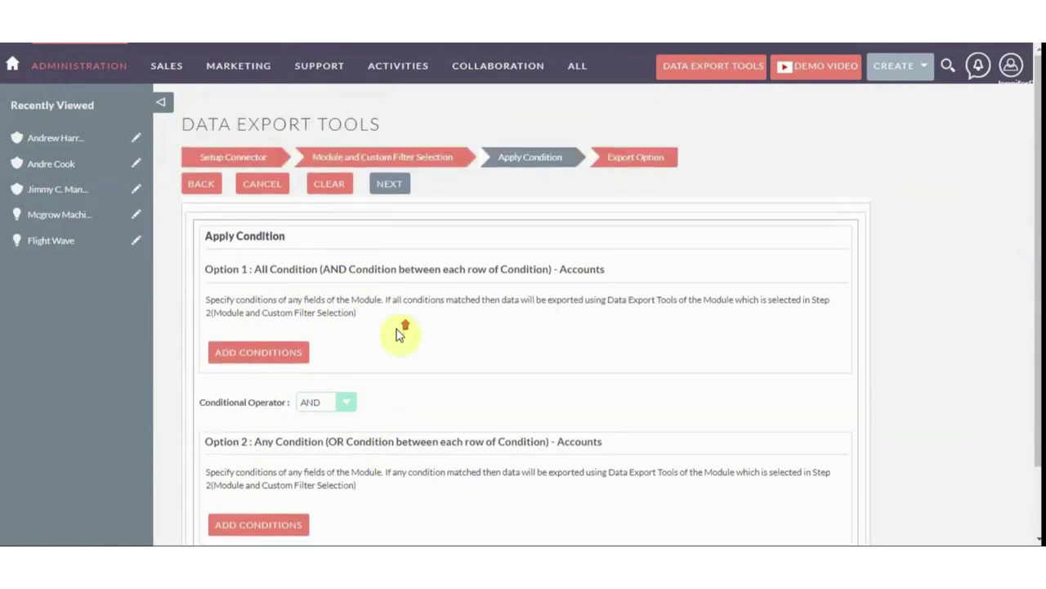
{"action": "left_click", "coordinate": [291, 353]}
{"action": "left_click", "coordinate": [415, 367]}
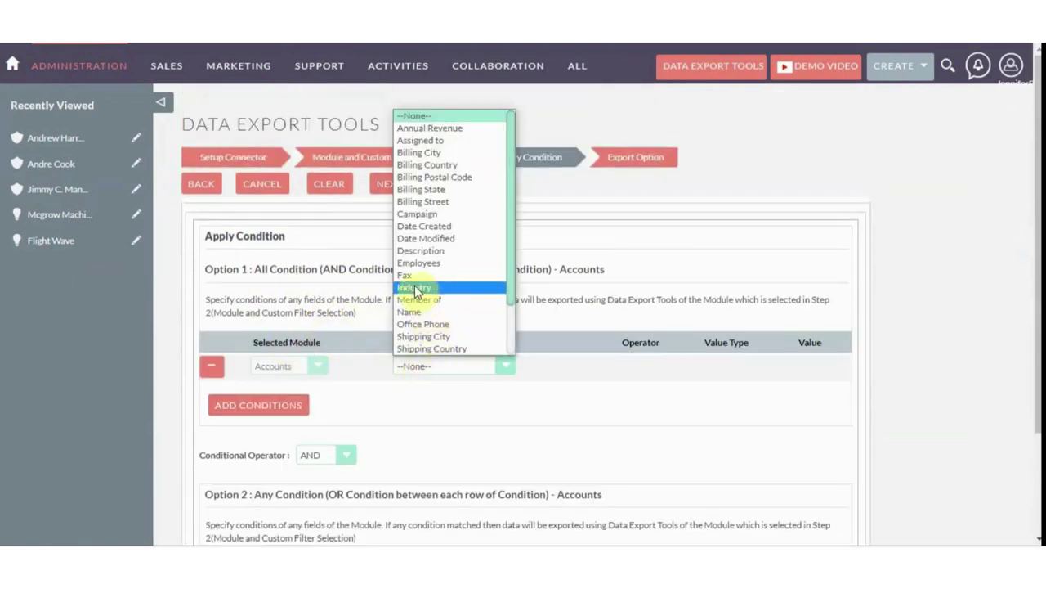
{"action": "scroll", "coordinate": [421, 270], "scroll_direction": "down", "scroll_amount": 2}
{"action": "scroll", "coordinate": [421, 269], "scroll_direction": "up", "scroll_amount": 2}
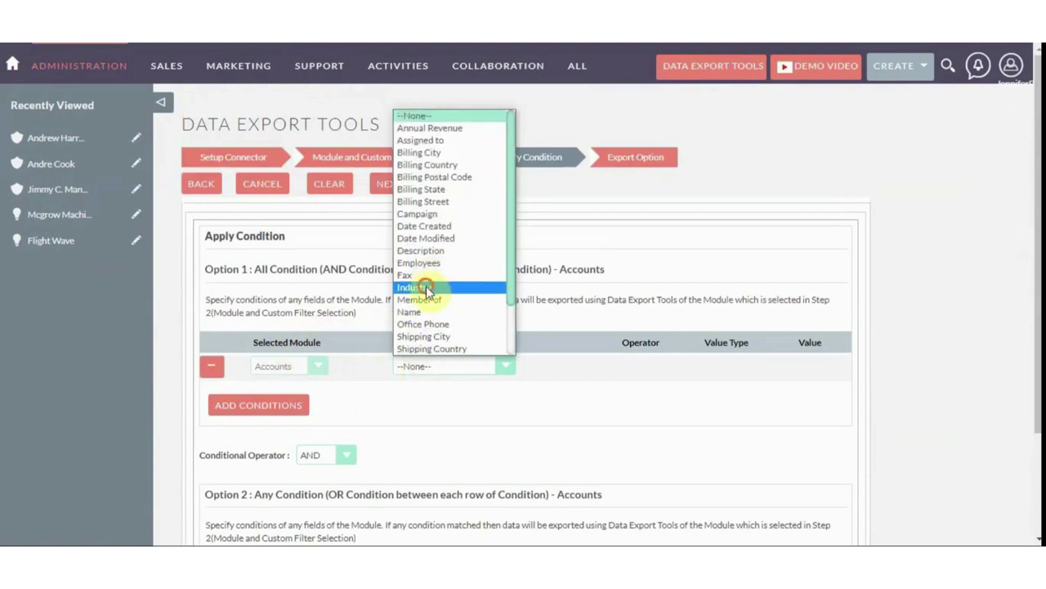
{"action": "left_click", "coordinate": [421, 287]}
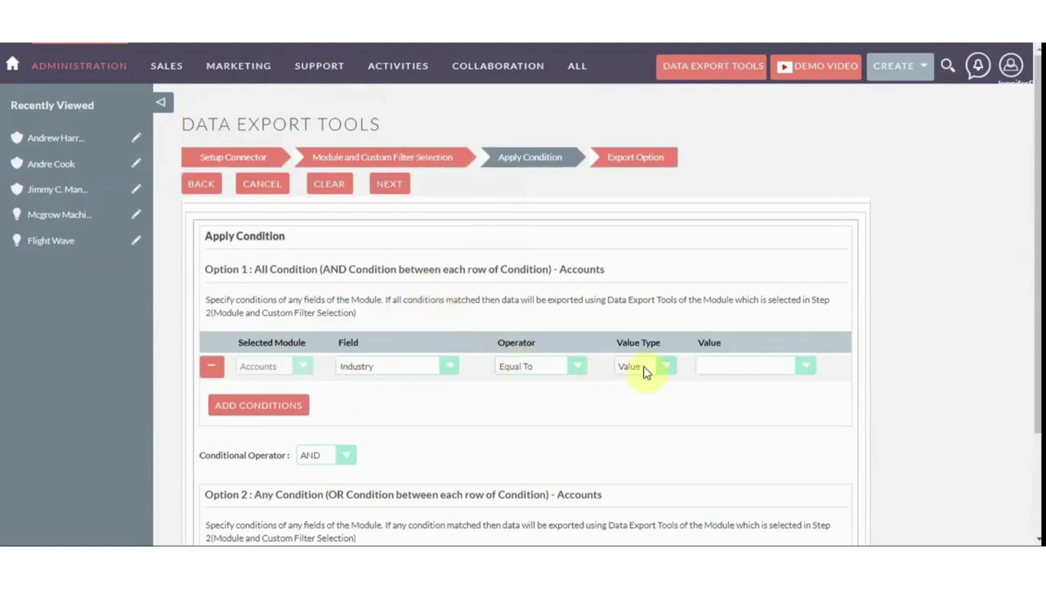
{"action": "left_click", "coordinate": [729, 366]}
{"action": "left_click", "coordinate": [718, 142]}
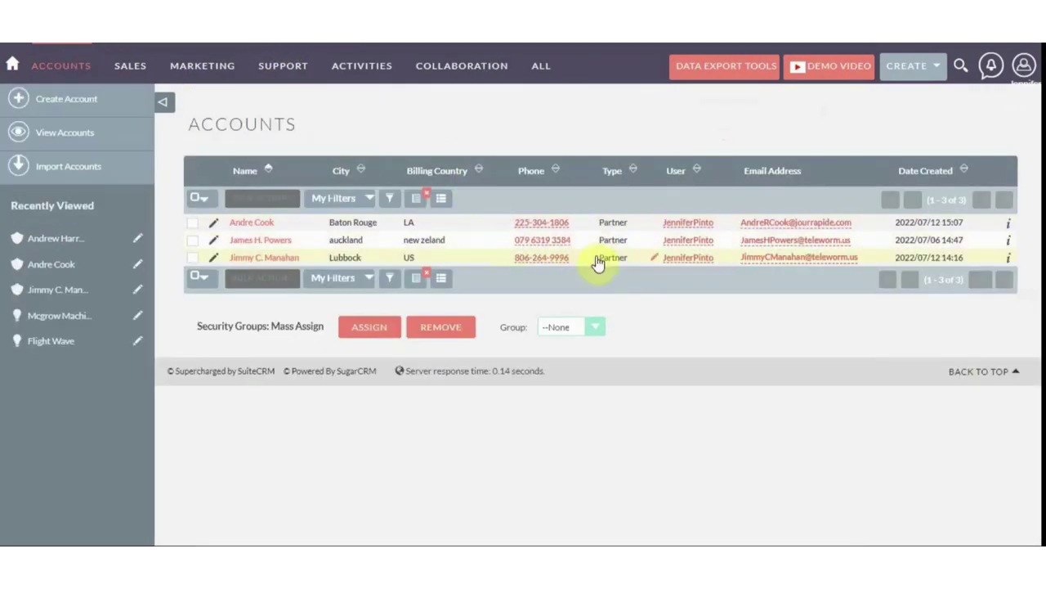
Rearrange the Accounts list columns, save the layout, and advance to Export Option
{"action": "left_click", "coordinate": [440, 199]}
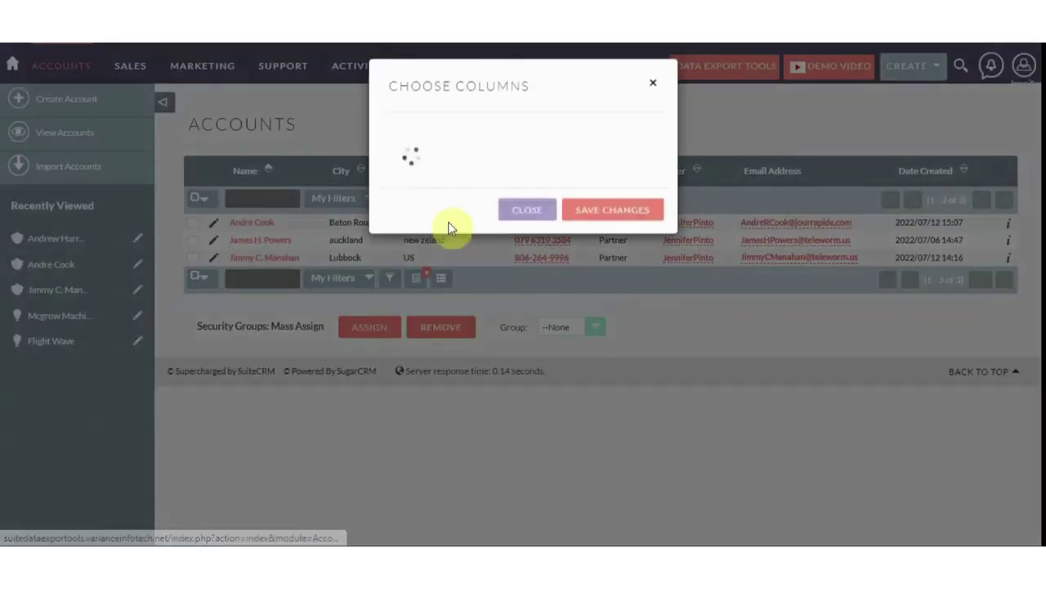
{"action": "left_click_drag", "start_coordinate": [450, 442], "coordinate": [454, 319]}
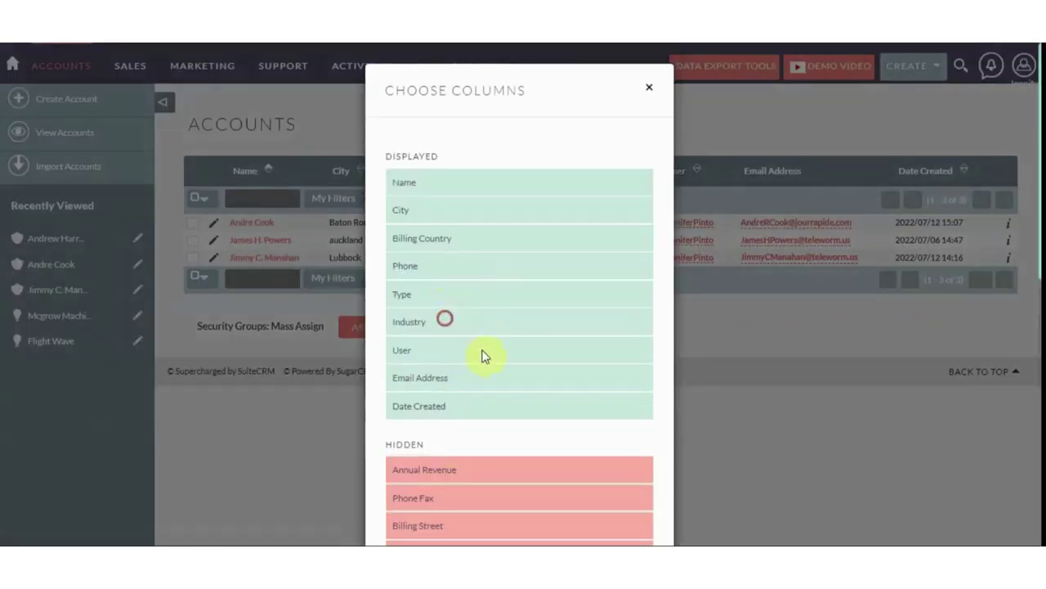
{"action": "scroll", "coordinate": [562, 411], "scroll_direction": "down", "scroll_amount": 5}
{"action": "scroll", "coordinate": [562, 411], "scroll_direction": "down", "scroll_amount": 2}
{"action": "left_click", "coordinate": [599, 501]}
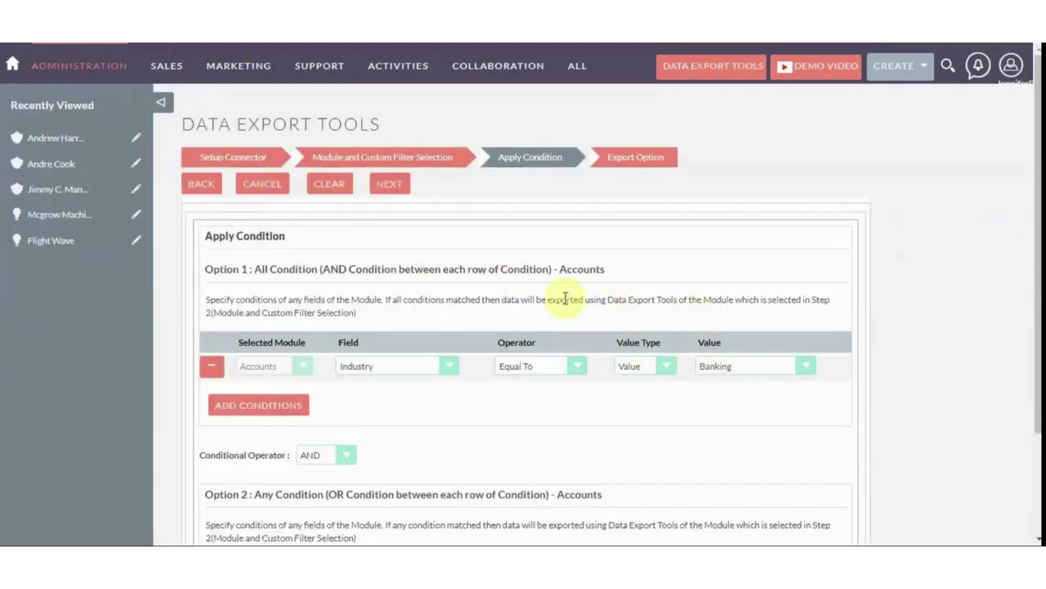
{"action": "left_click", "coordinate": [389, 187]}
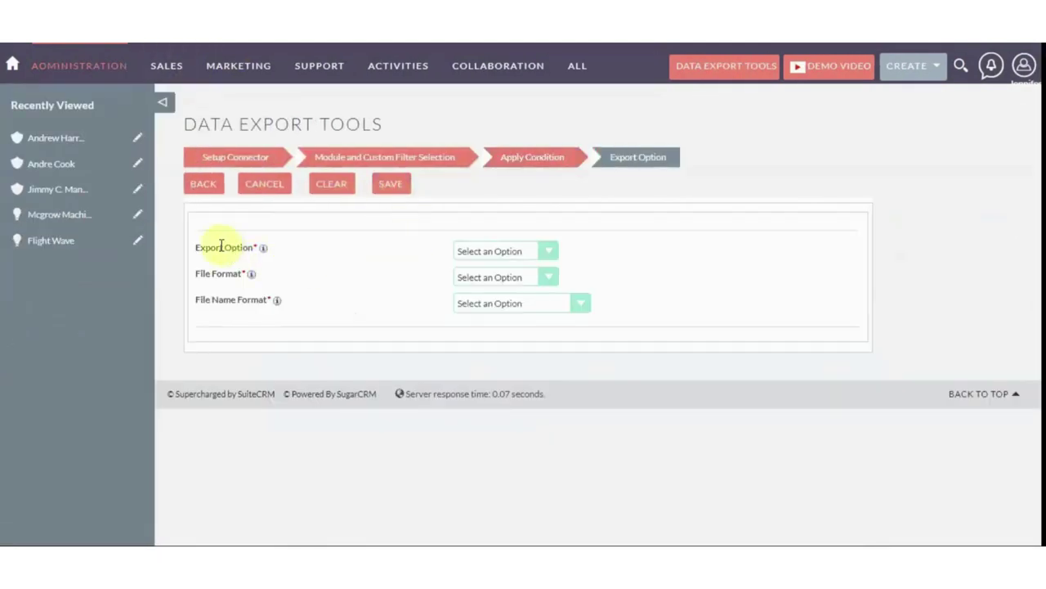
Set Export Option to Send Now, File Format CSV, and File Name Format By Date & Module Name
{"action": "left_click", "coordinate": [472, 257]}
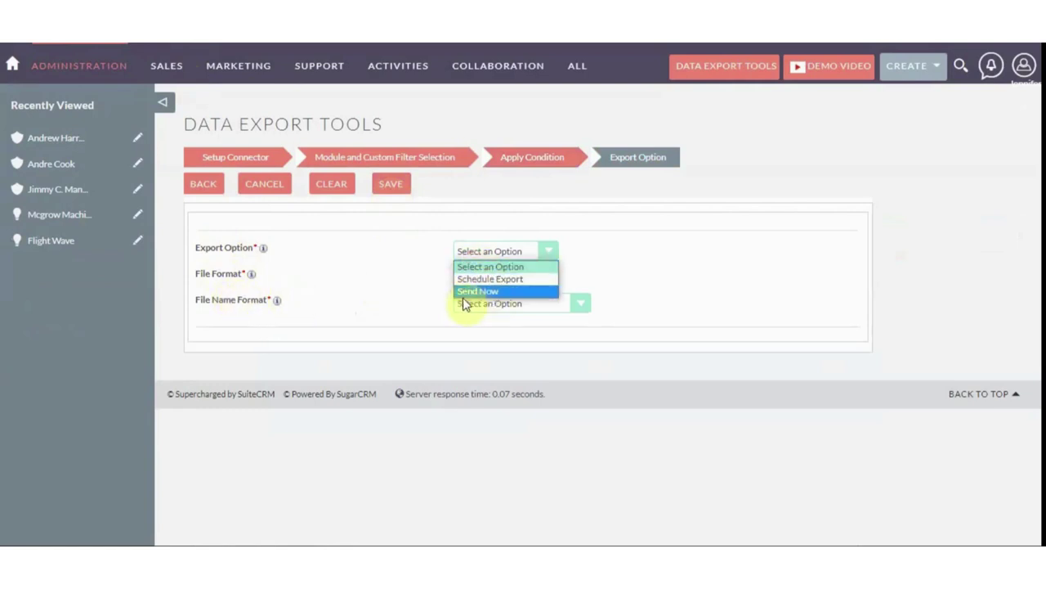
{"action": "left_click", "coordinate": [469, 293]}
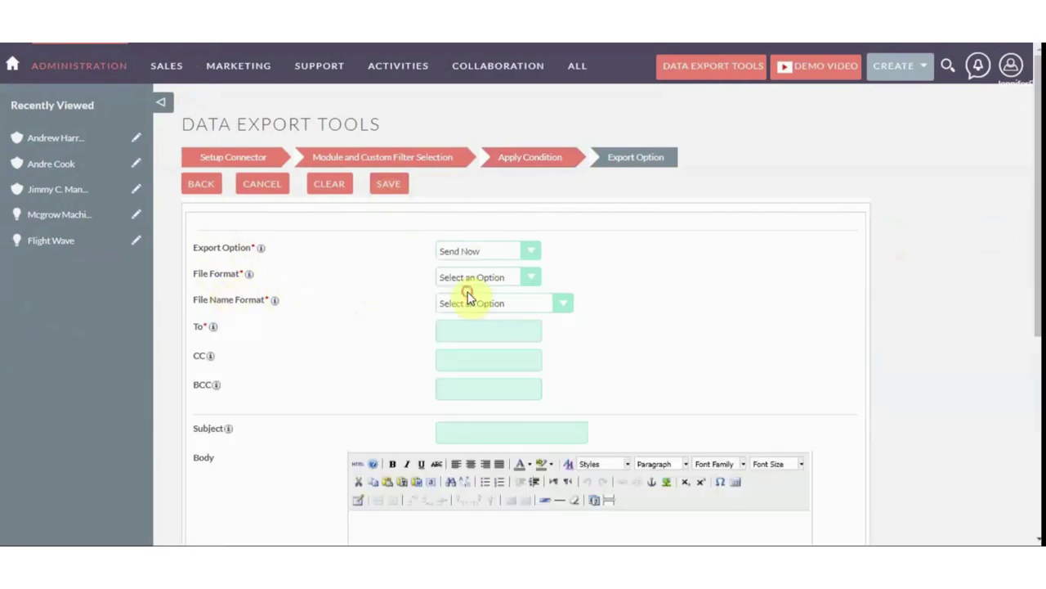
{"action": "scroll", "coordinate": [332, 282], "scroll_direction": "down", "scroll_amount": 3}
{"action": "scroll", "coordinate": [515, 342], "scroll_direction": "up", "scroll_amount": 3}
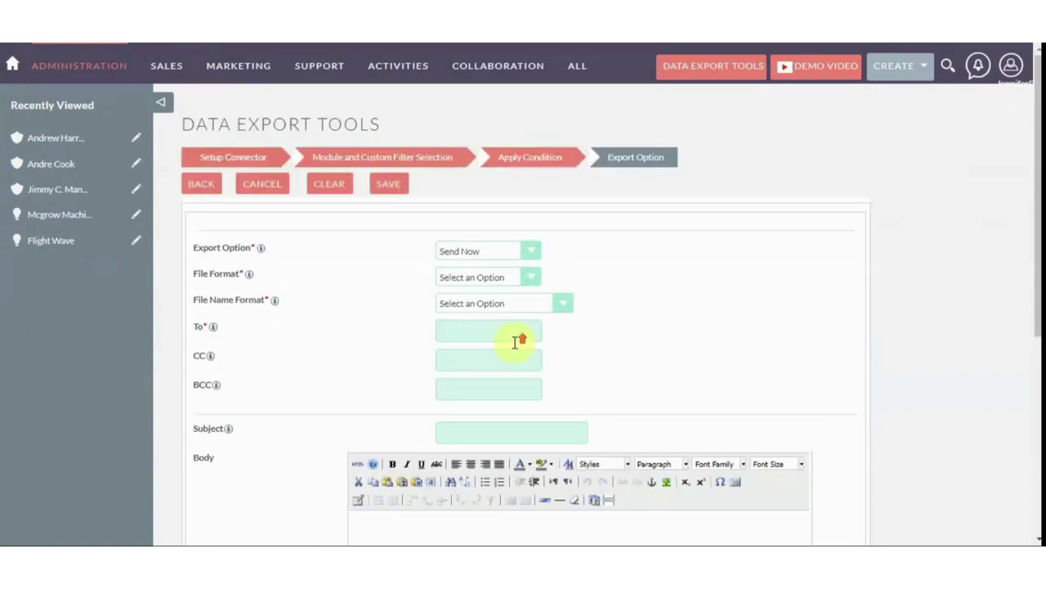
{"action": "left_click", "coordinate": [445, 277]}
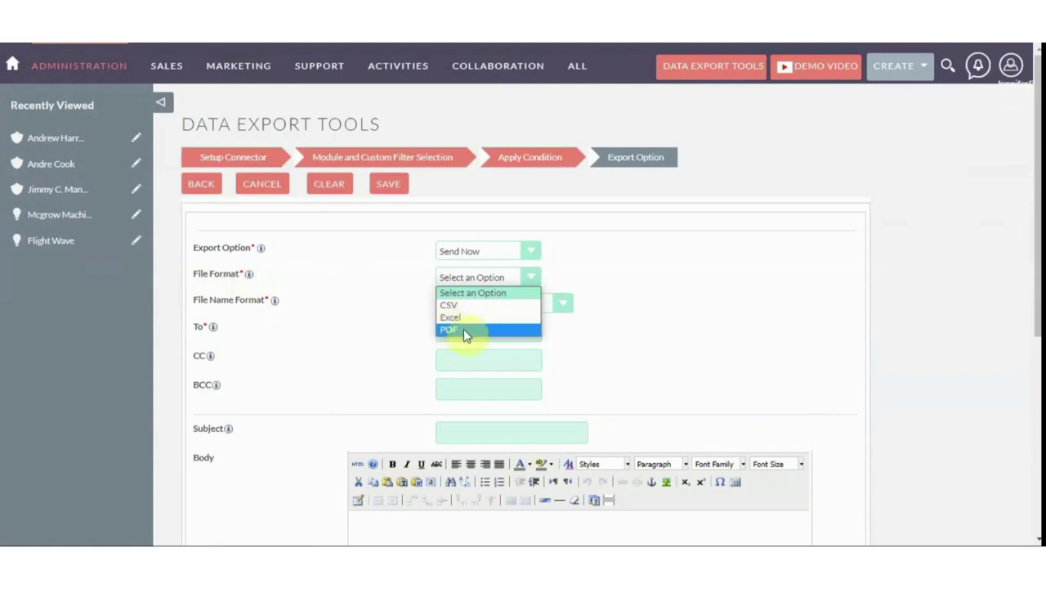
{"action": "left_click", "coordinate": [459, 305]}
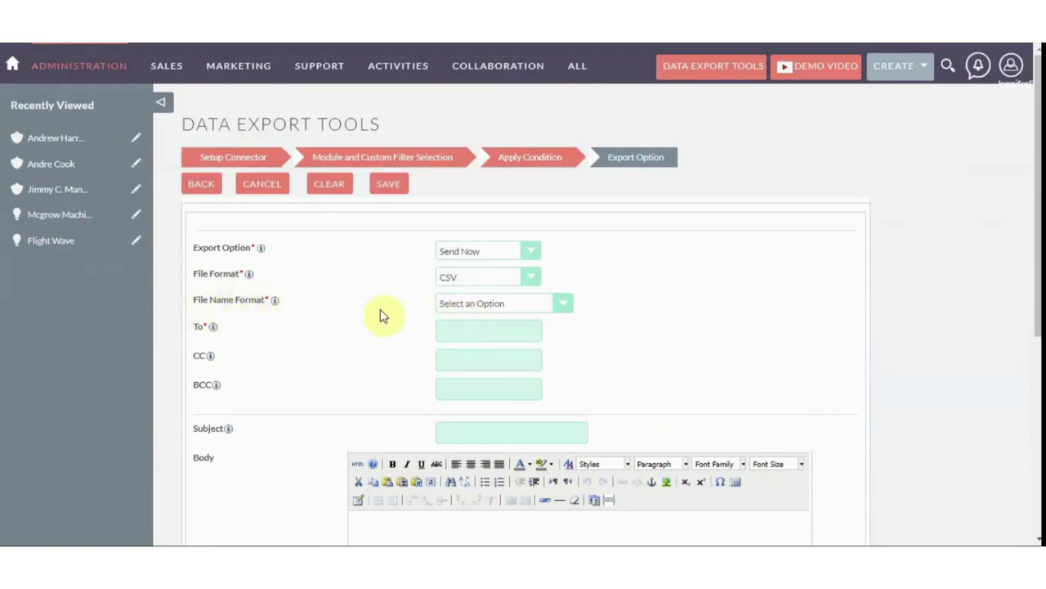
{"action": "left_click", "coordinate": [474, 311]}
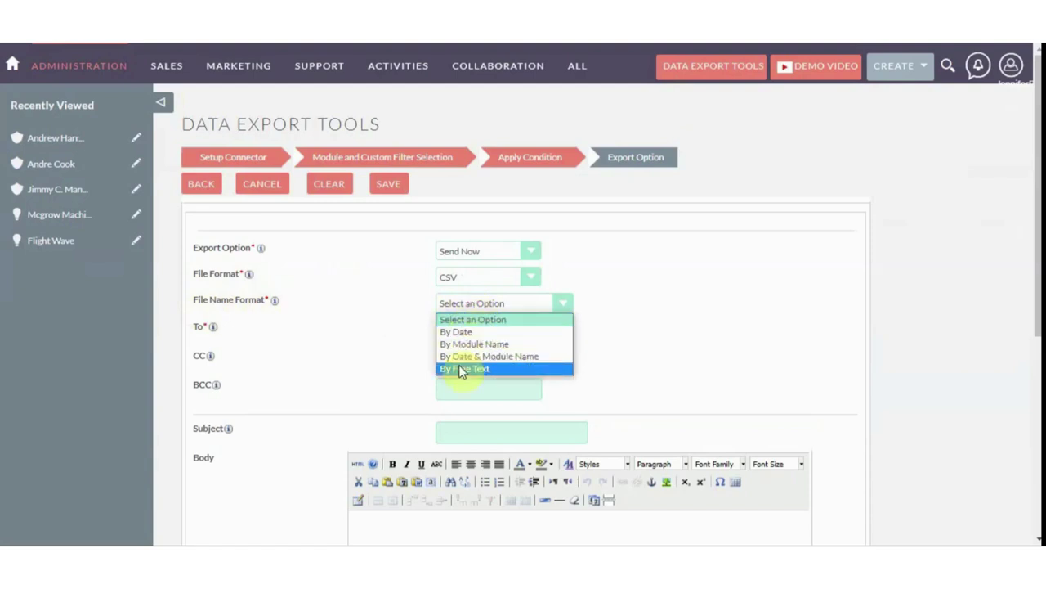
{"action": "left_click", "coordinate": [466, 358]}
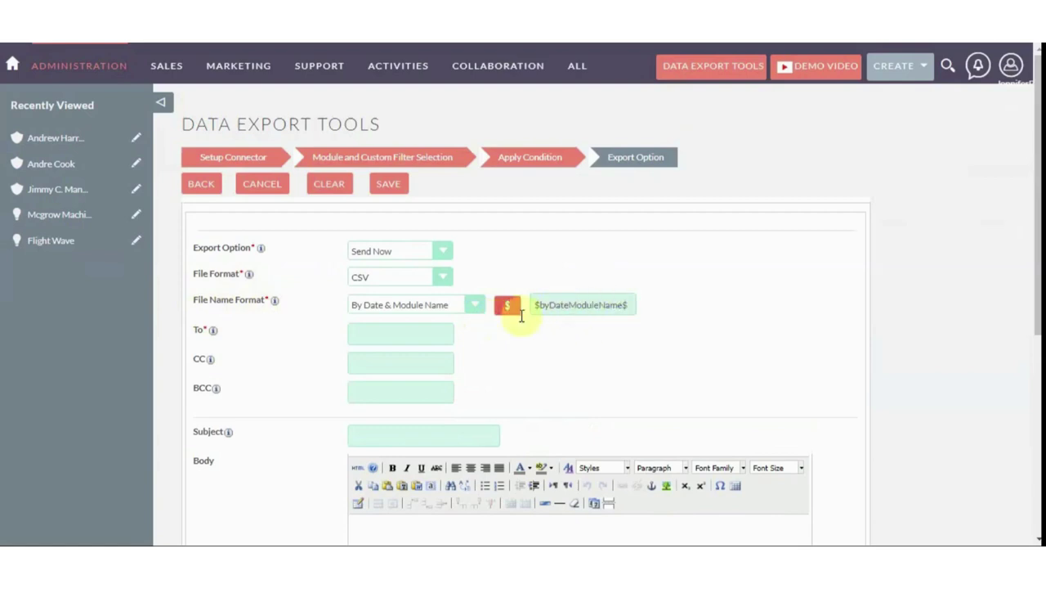
Enter the recipient's Gmail address and the subject 'Account DATA'
{"action": "left_click", "coordinate": [404, 334]}
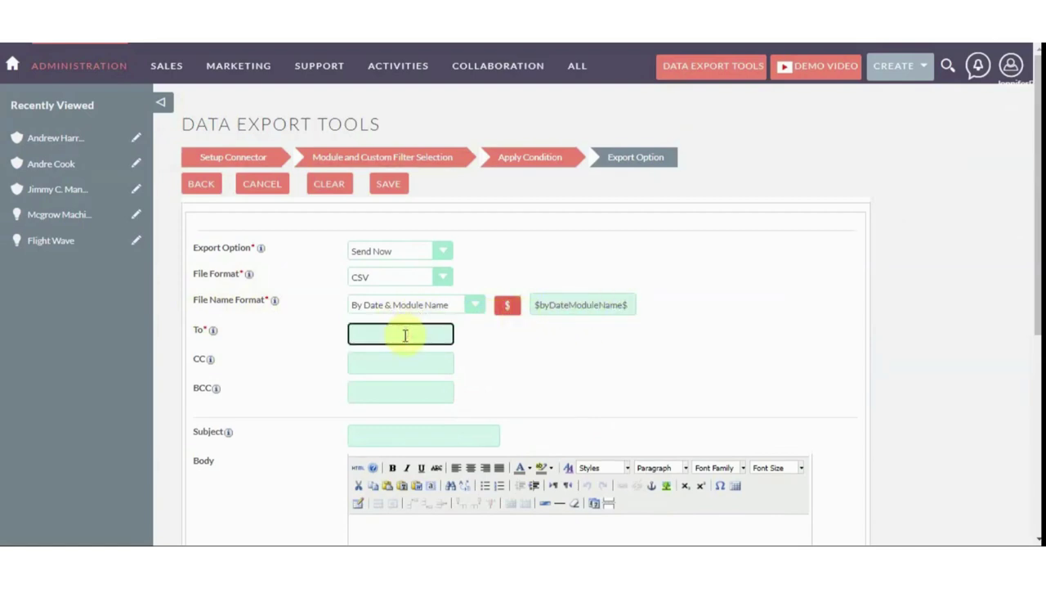
{"action": "key", "text": "Tab"}
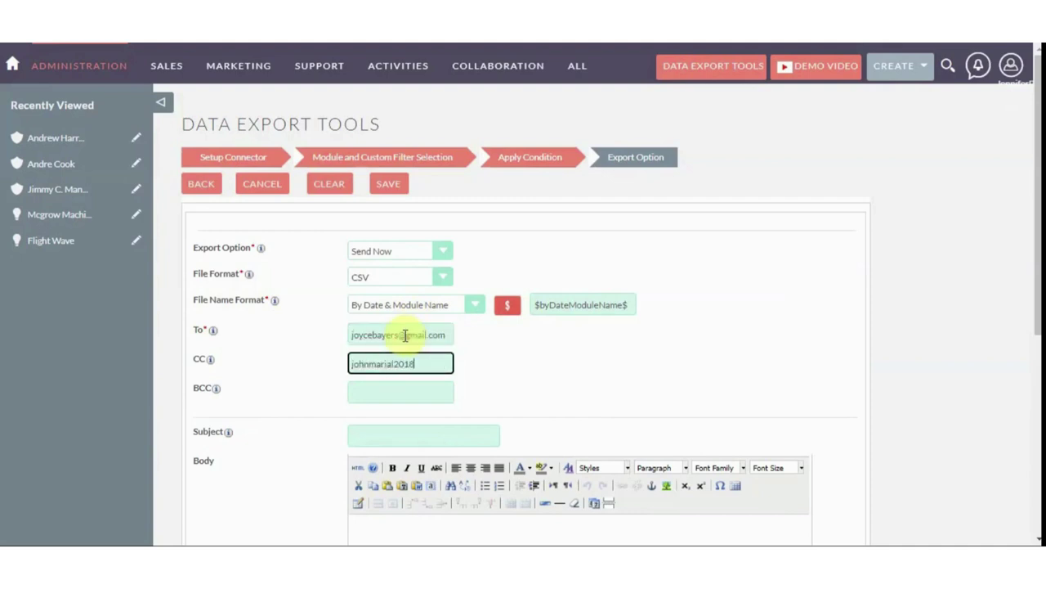
{"action": "scroll", "coordinate": [407, 335], "scroll_direction": "down", "scroll_amount": 2}
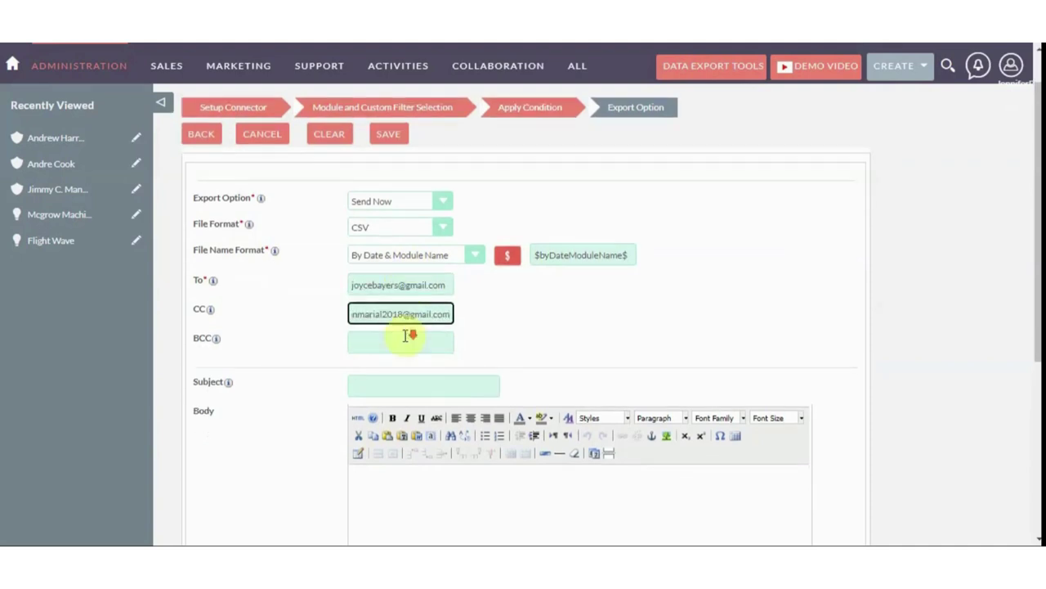
{"action": "left_click", "coordinate": [370, 364]}
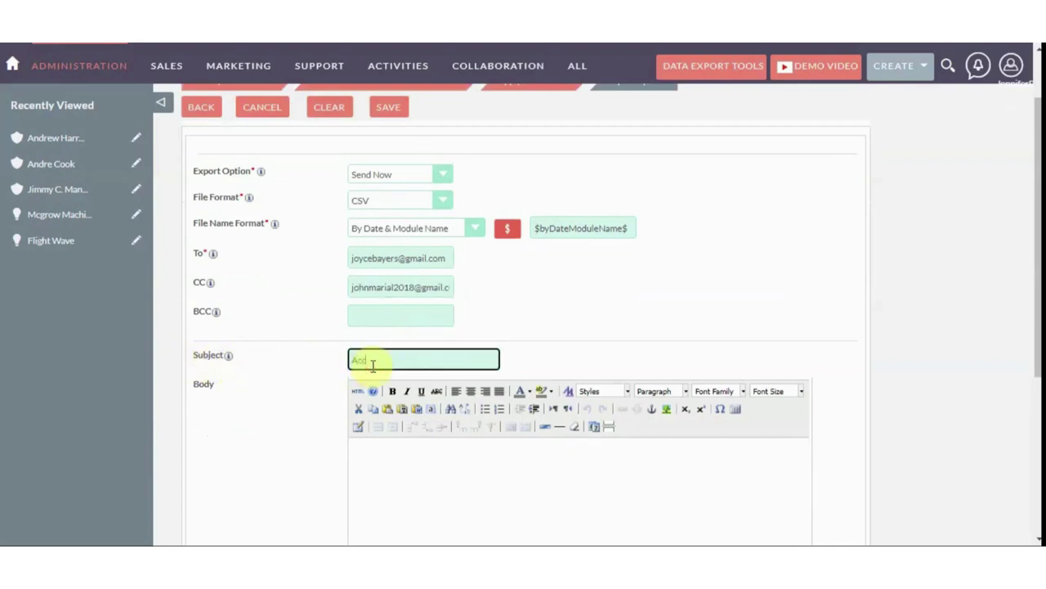
{"action": "type", "text": "Account DATA"}
{"action": "key", "text": "Tab"}
Paste the message into the body, make the word 'Account' bold, and save the export
{"action": "scroll", "coordinate": [564, 323], "scroll_direction": "down", "scroll_amount": 4}
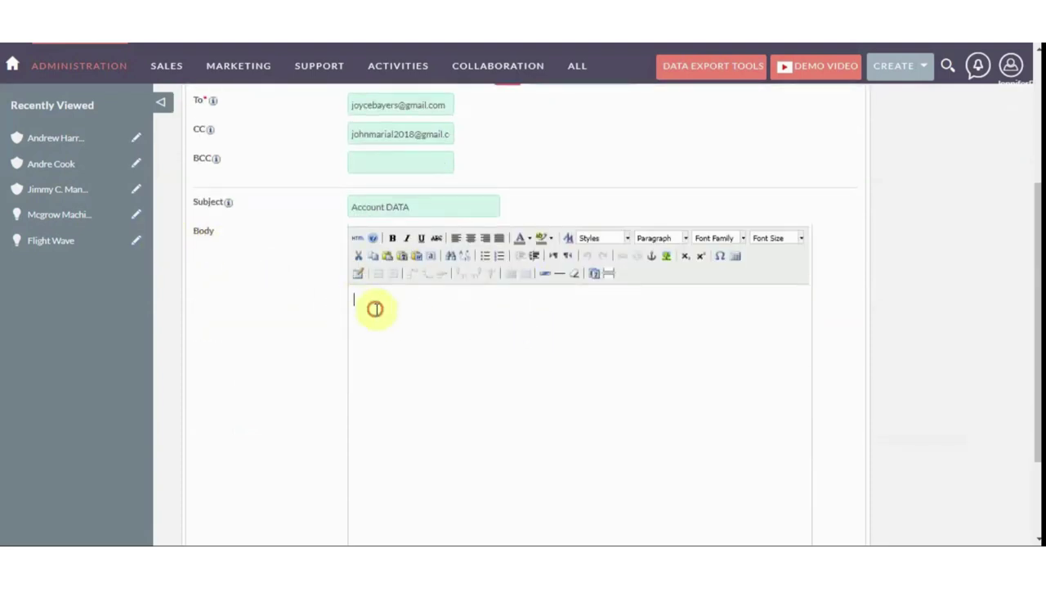
{"action": "type", "text": "Please See the attached file For Account Records."}
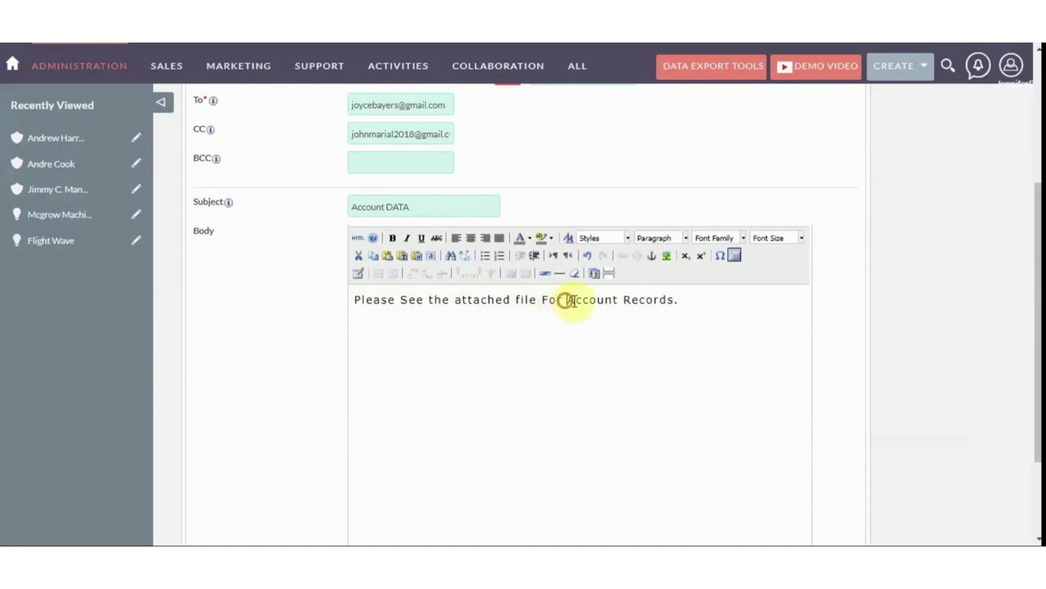
{"action": "left_click_drag", "start_coordinate": [568, 300], "coordinate": [618, 301]}
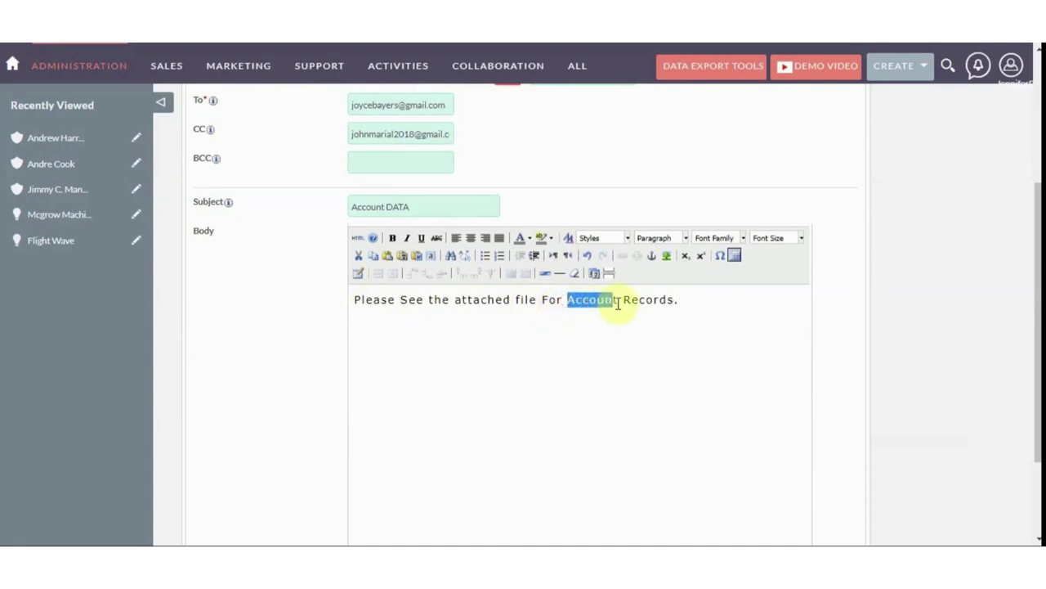
{"action": "left_click", "coordinate": [393, 242]}
{"action": "left_click", "coordinate": [518, 346]}
{"action": "scroll", "coordinate": [518, 346], "scroll_direction": "down", "scroll_amount": 2}
{"action": "scroll", "coordinate": [539, 336], "scroll_direction": "up", "scroll_amount": 3}
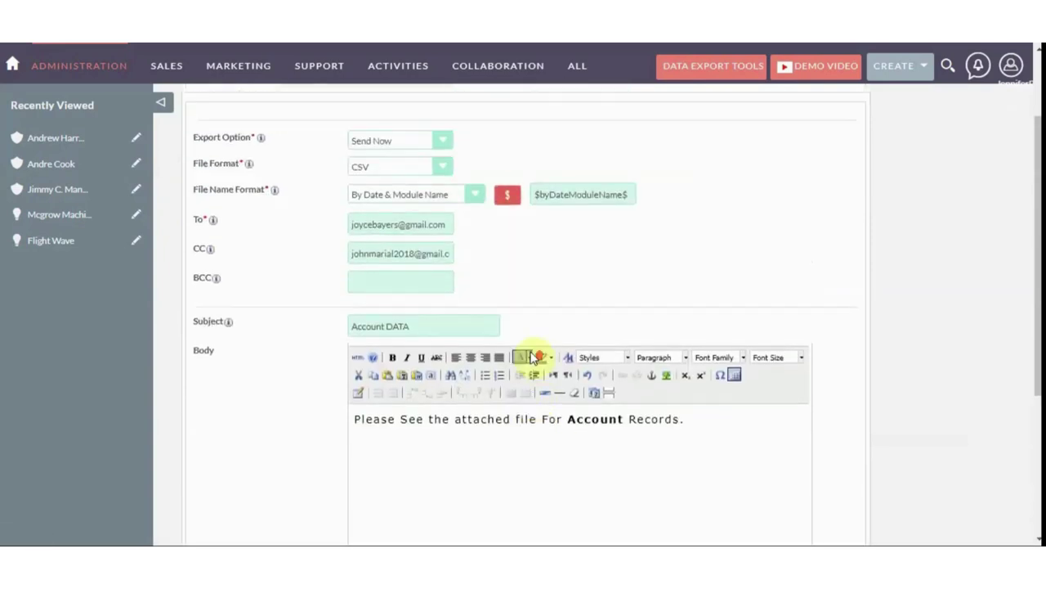
{"action": "scroll", "coordinate": [531, 357], "scroll_direction": "up", "scroll_amount": 2}
{"action": "left_click", "coordinate": [389, 184]}
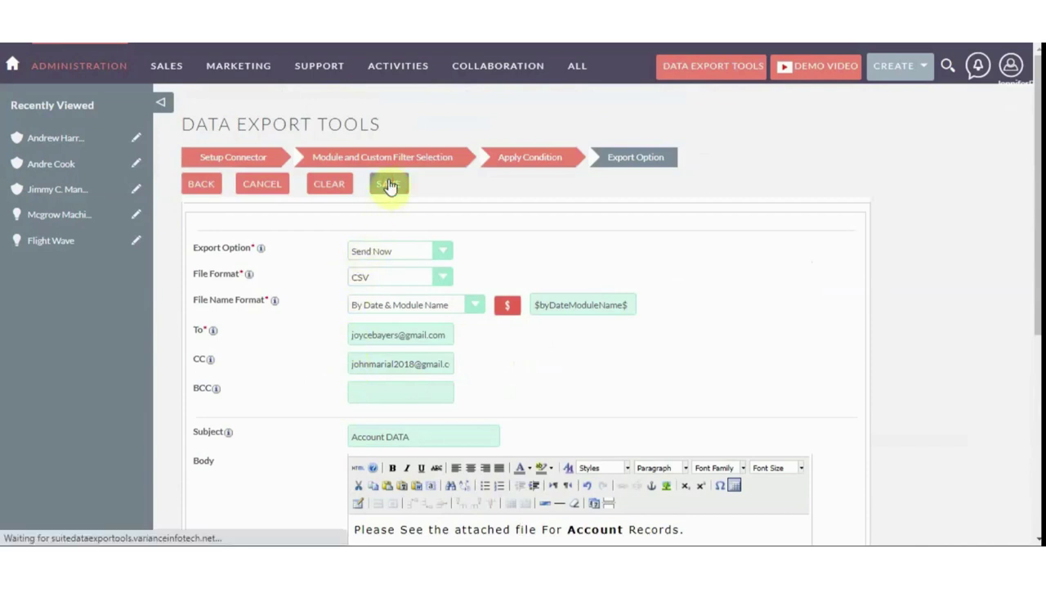
Run the new HTTP POST Accounts export as CSV and dismiss the confirmation
{"action": "scroll", "coordinate": [379, 215], "scroll_direction": "down", "scroll_amount": 1}
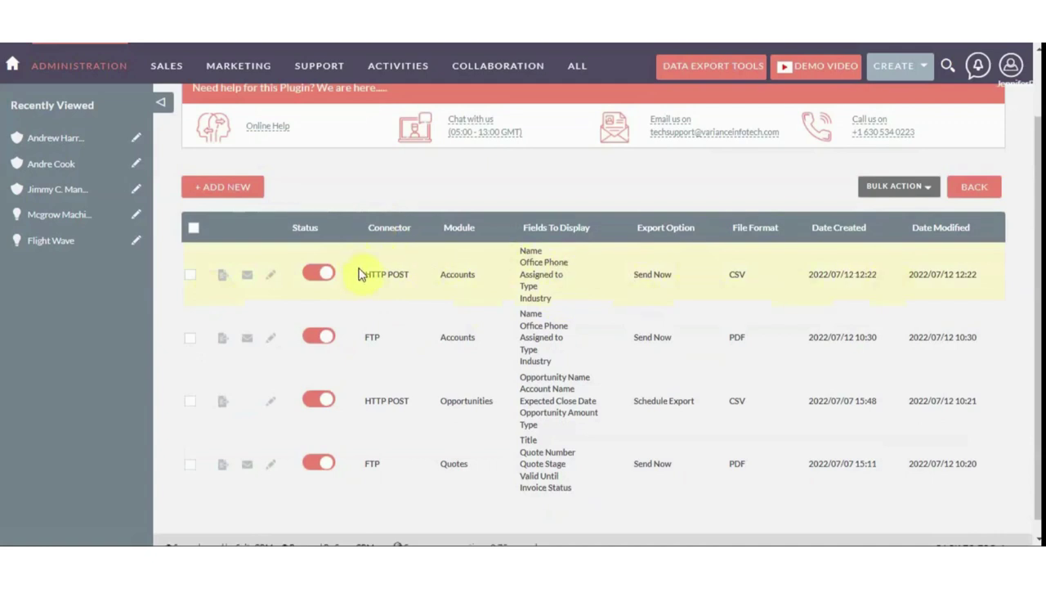
{"action": "scroll", "coordinate": [295, 270], "scroll_direction": "up", "scroll_amount": 1}
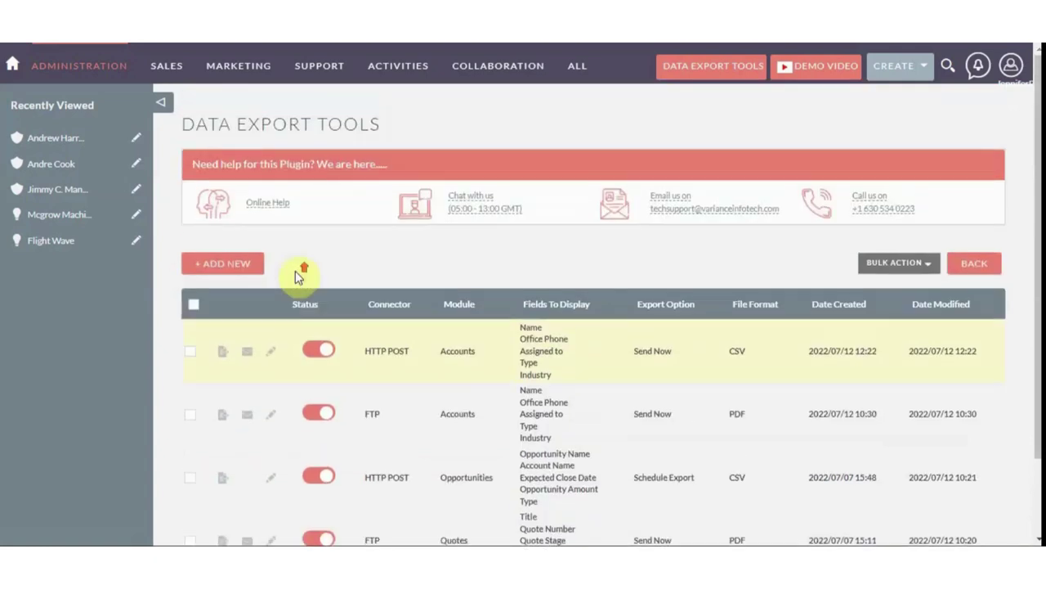
{"action": "left_click", "coordinate": [222, 353]}
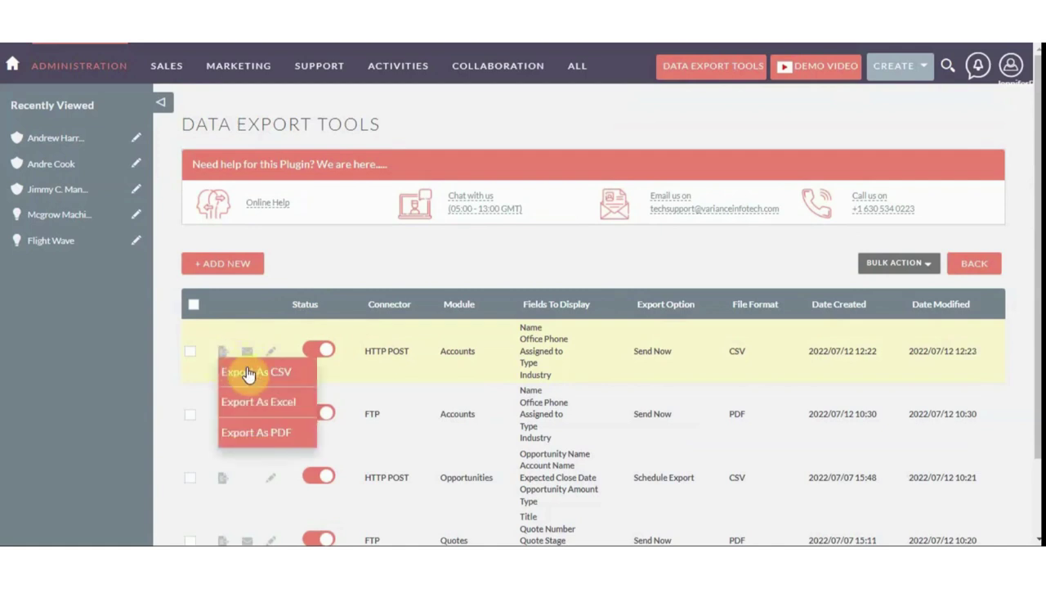
{"action": "left_click", "coordinate": [249, 372]}
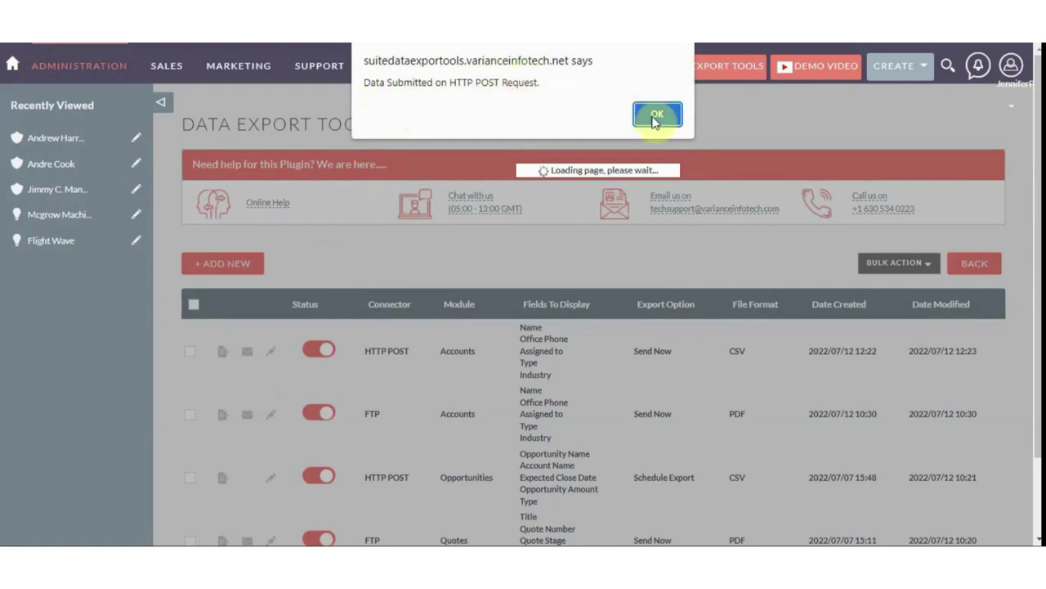
{"action": "left_click", "coordinate": [656, 114]}
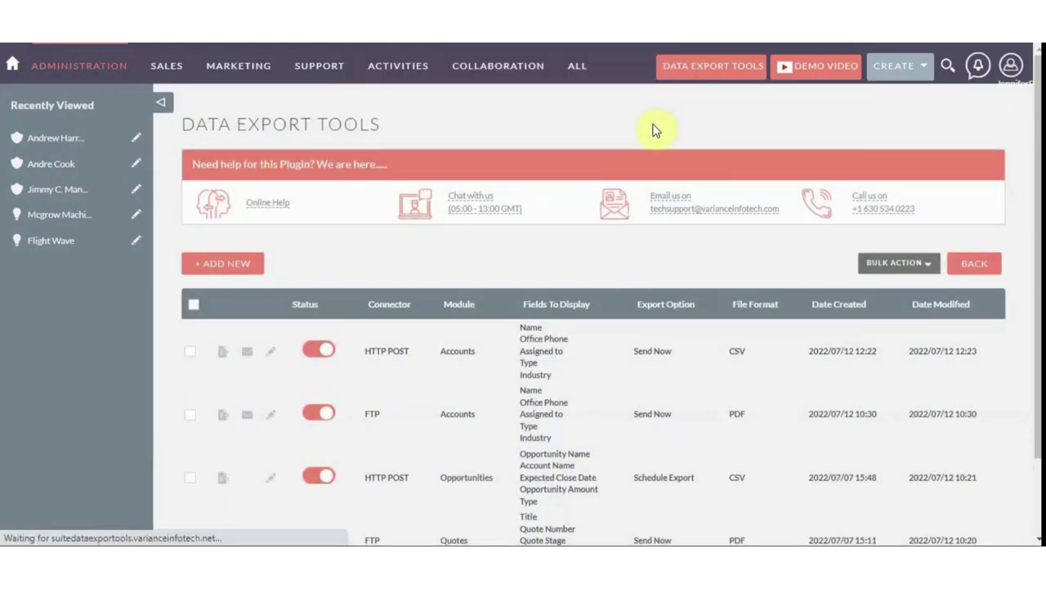
Export the HTTP POST Accounts data as Excel, then as PDF, dismissing each confirmation
{"action": "left_click", "coordinate": [231, 357]}
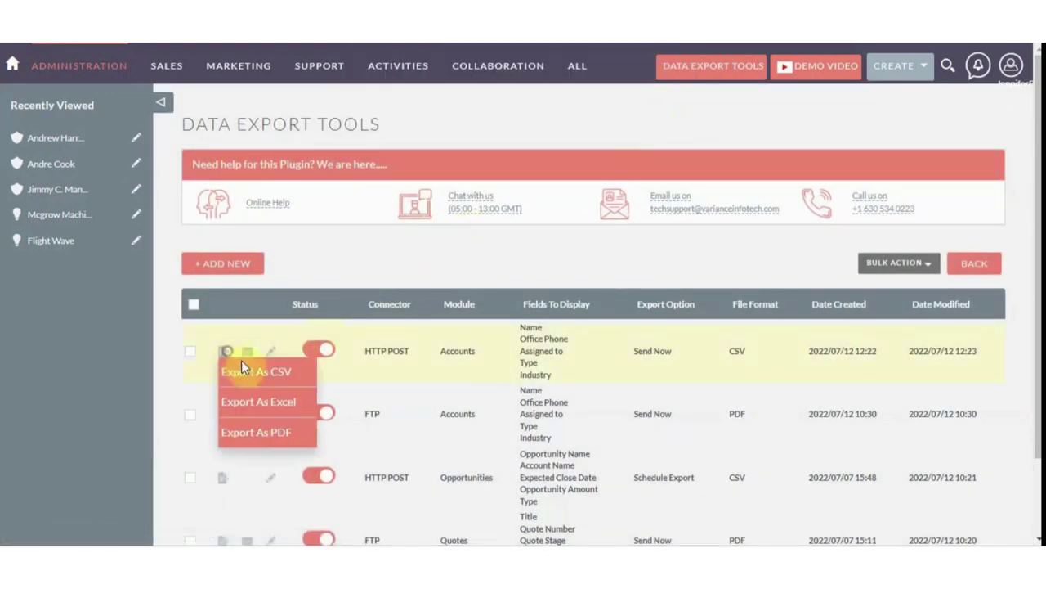
{"action": "left_click", "coordinate": [276, 400]}
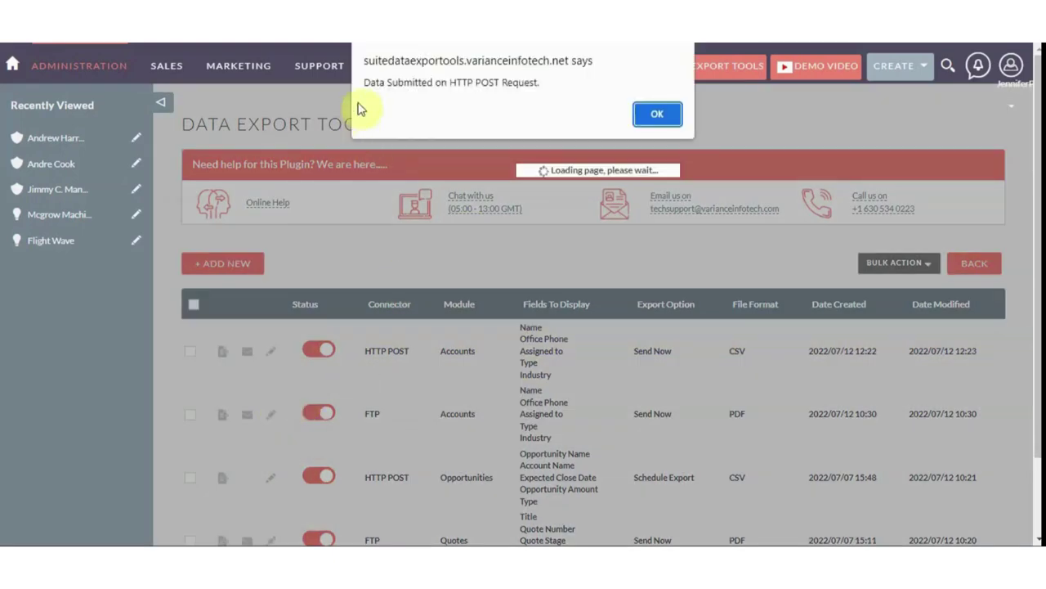
{"action": "left_click", "coordinate": [661, 116]}
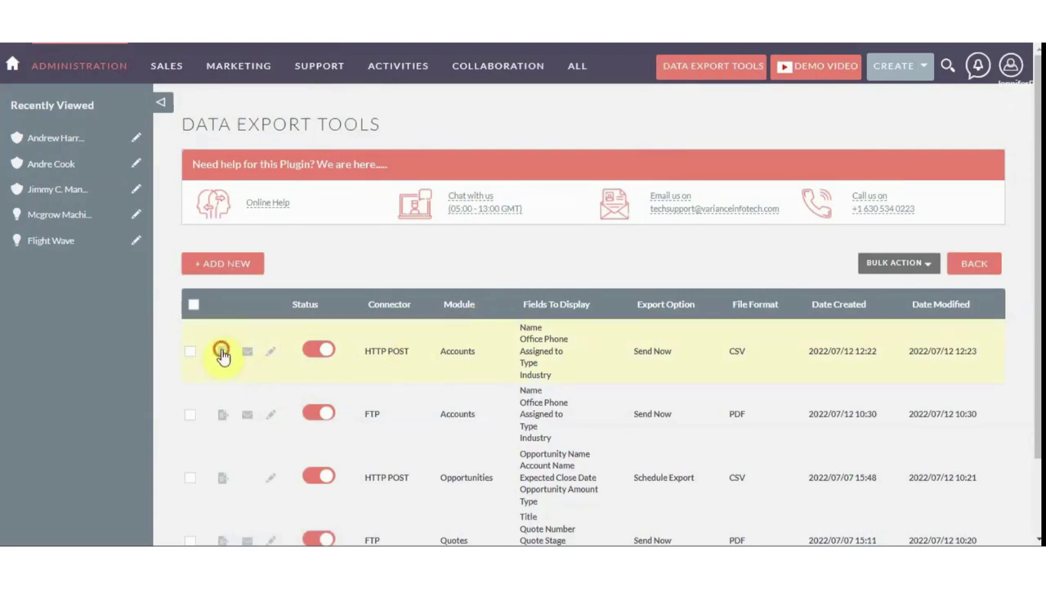
{"action": "left_click", "coordinate": [221, 354]}
{"action": "left_click", "coordinate": [279, 433]}
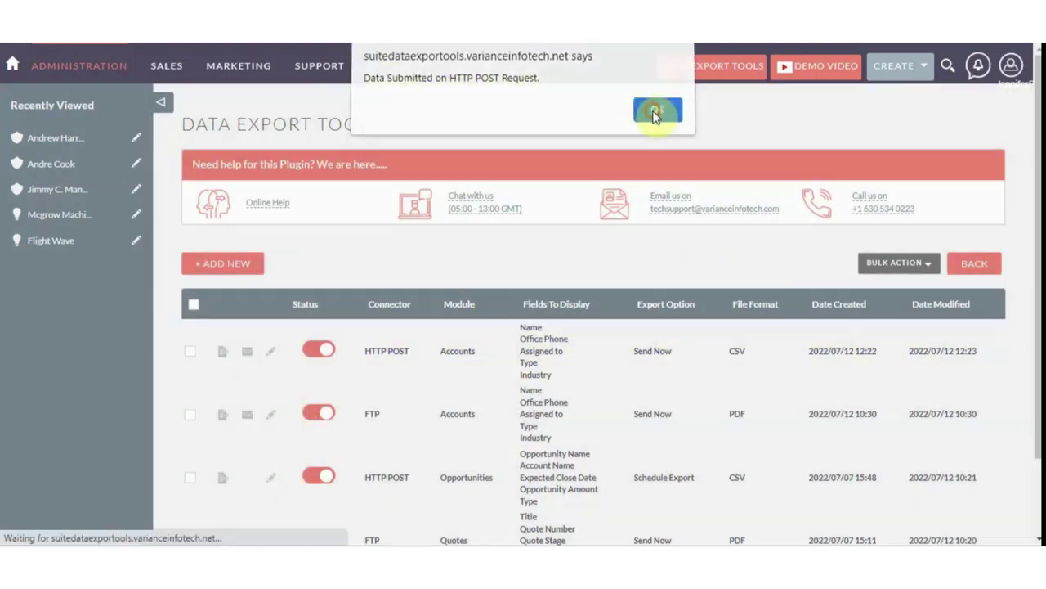
{"action": "left_click", "coordinate": [657, 114]}
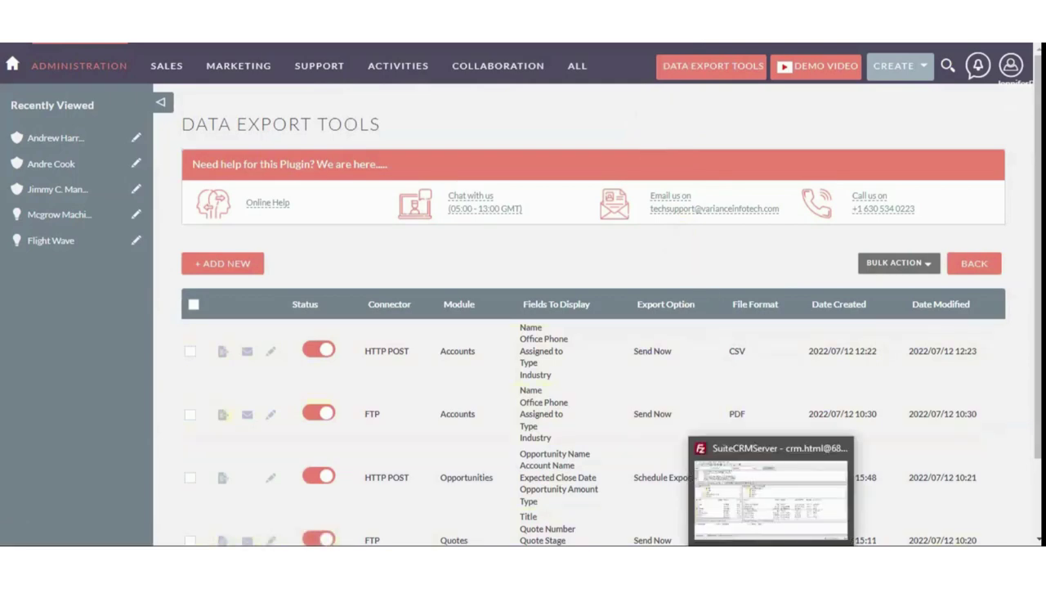
Refresh FileZilla and download 2022-07-12_Accounts .pdf, .csv and .xlsx from SuiteCRMFindReplace
{"action": "left_click", "coordinate": [747, 451]}
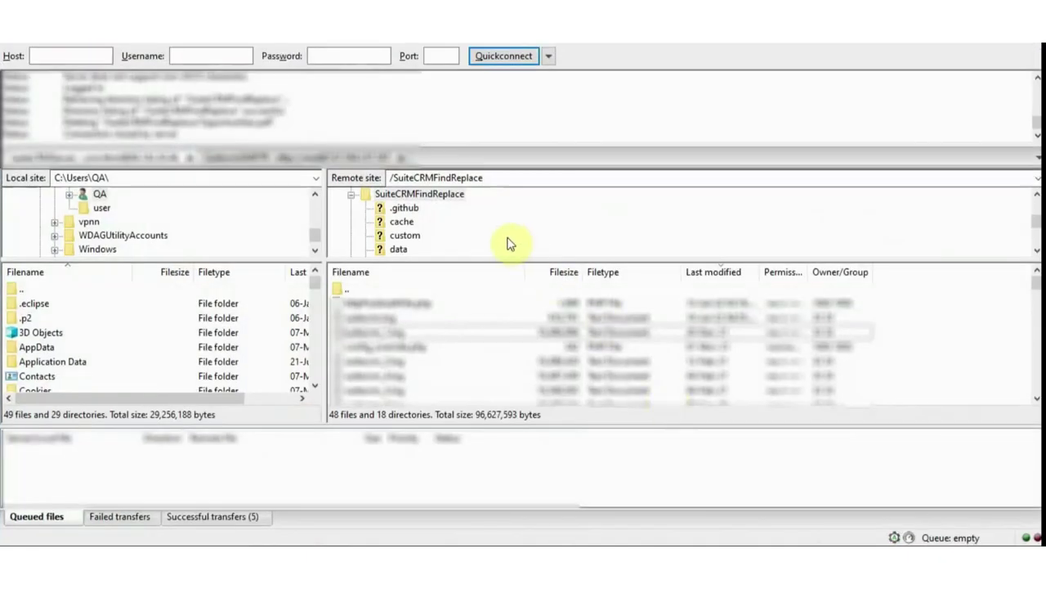
{"action": "left_click", "coordinate": [139, 47]}
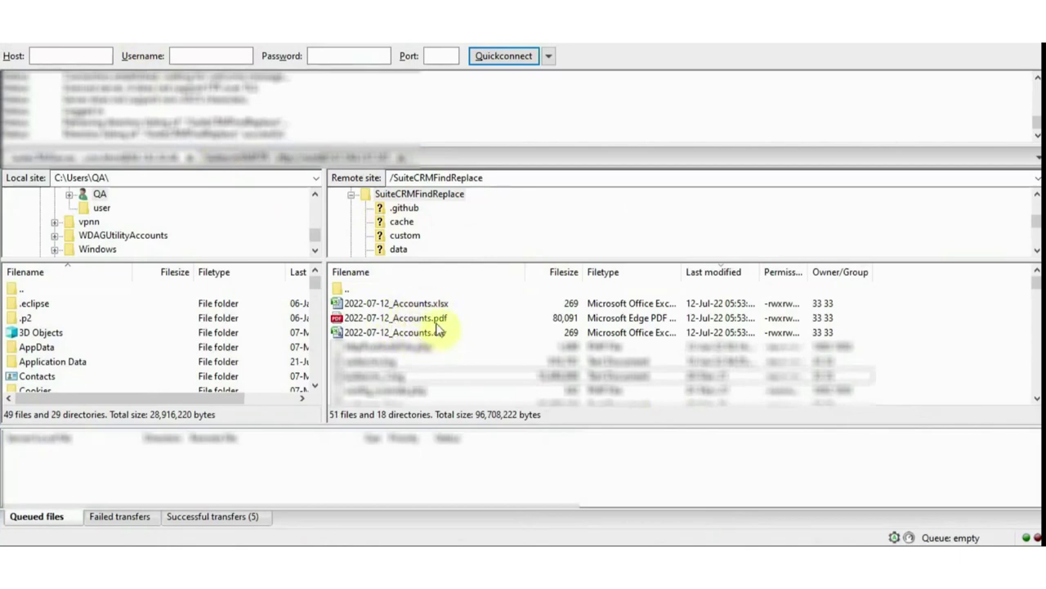
{"action": "left_click", "coordinate": [436, 319]}
{"action": "right_click", "coordinate": [437, 319]}
{"action": "left_click", "coordinate": [448, 327]}
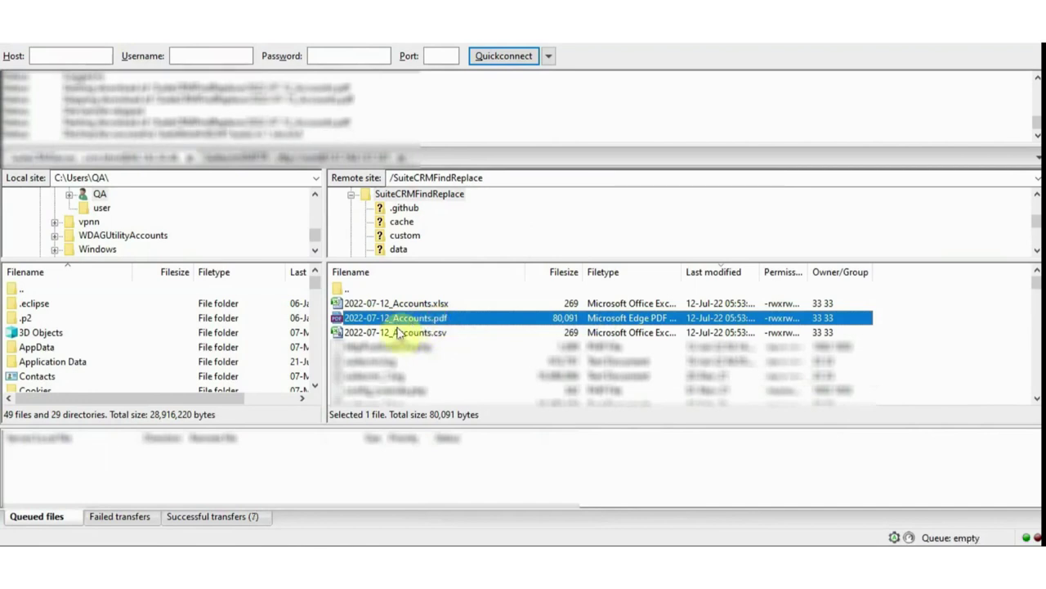
{"action": "left_click", "coordinate": [398, 332]}
{"action": "right_click", "coordinate": [404, 331]}
{"action": "left_click", "coordinate": [419, 339]}
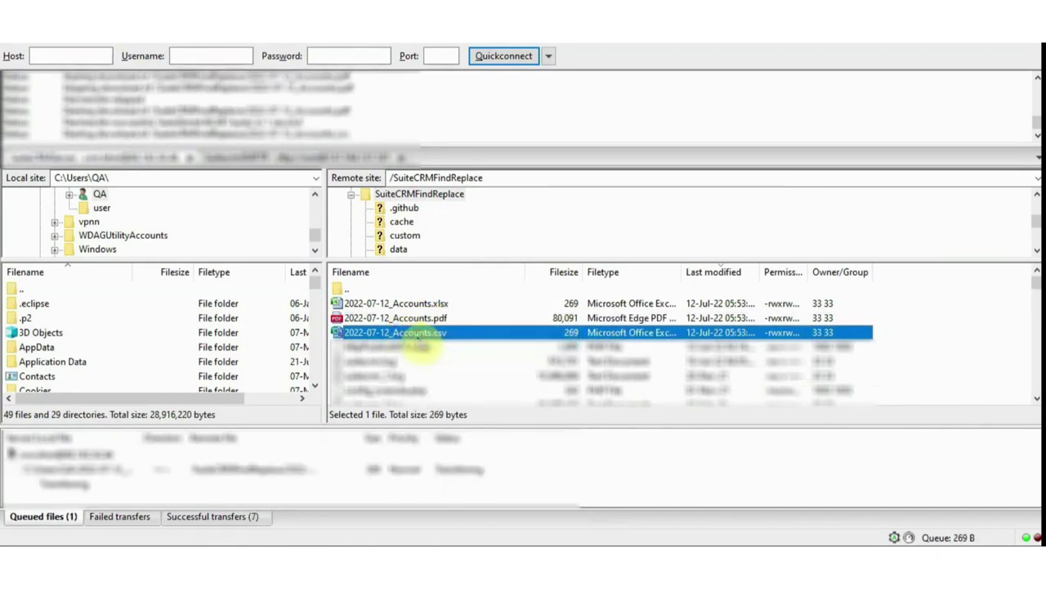
{"action": "left_click", "coordinate": [399, 303]}
{"action": "right_click", "coordinate": [401, 304]}
{"action": "left_click", "coordinate": [415, 311]}
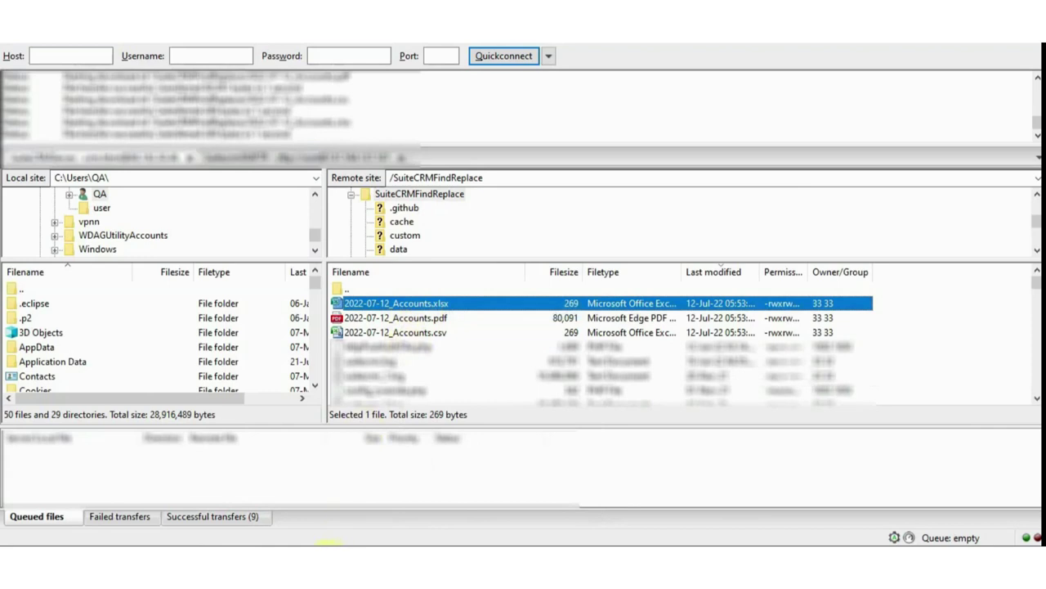
{"action": "left_click", "coordinate": [327, 535]}
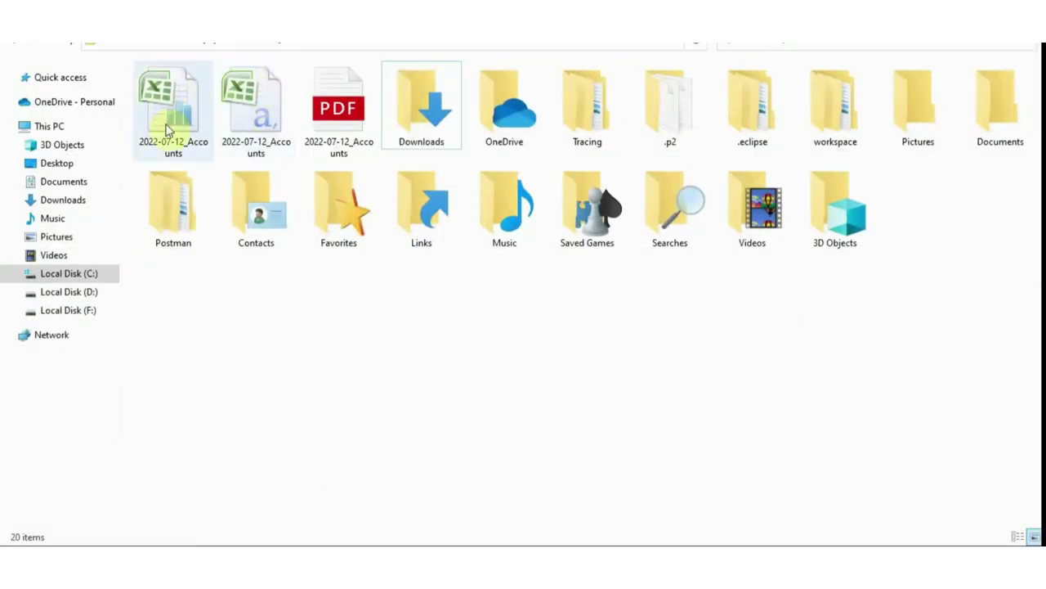
View the 2022-07-12_Accounts PDF's two Banking Partner accounts, then open the second spreadsheet in Excel
{"action": "left_click", "coordinate": [328, 119]}
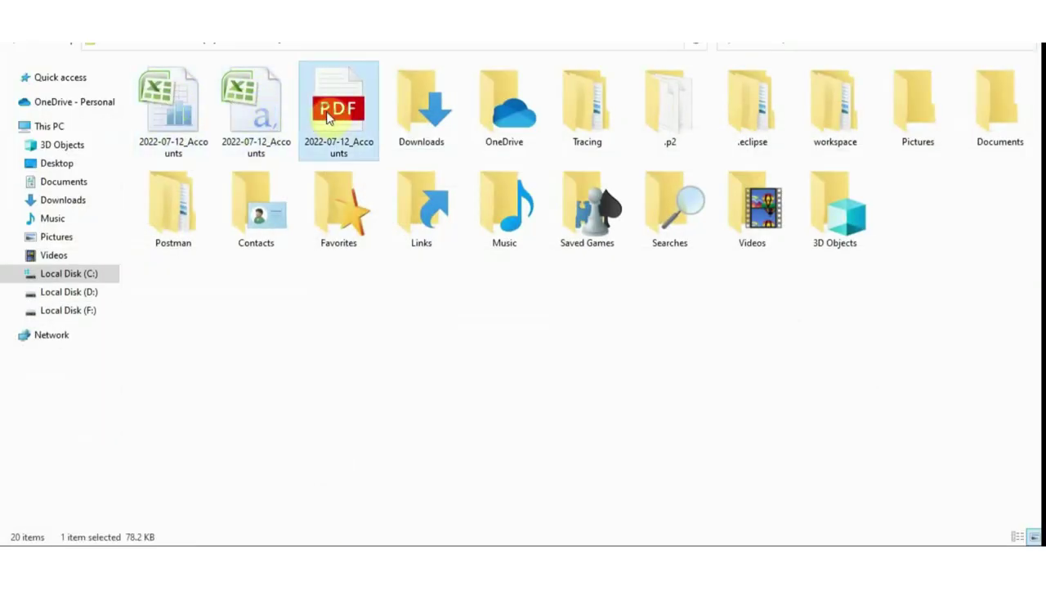
{"action": "double_click", "coordinate": [327, 116]}
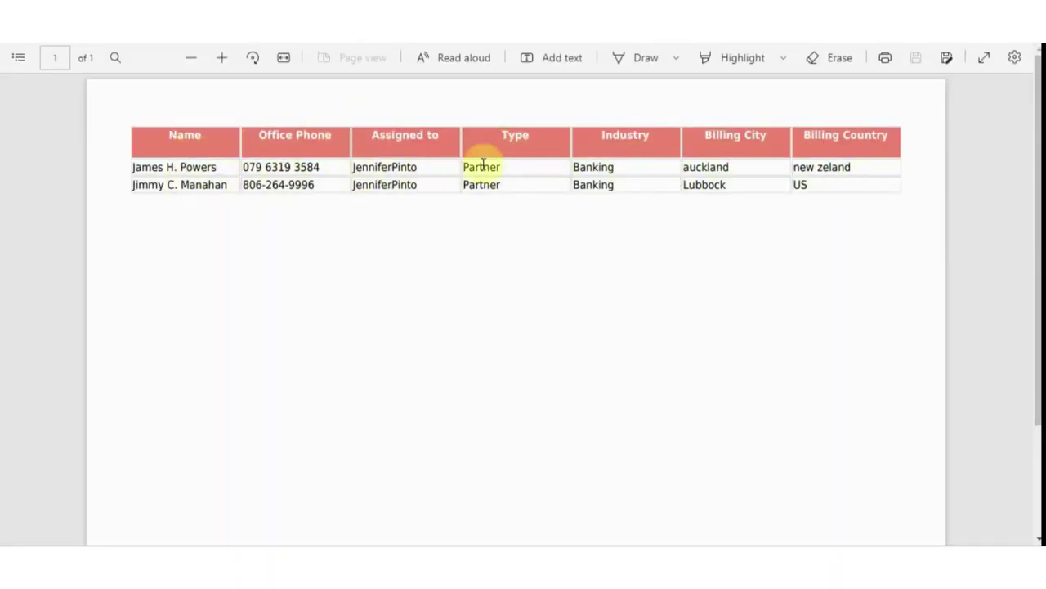
{"action": "scroll", "coordinate": [591, 214], "scroll_direction": "down", "scroll_amount": 1}
{"action": "scroll", "coordinate": [591, 214], "scroll_direction": "up", "scroll_amount": 1}
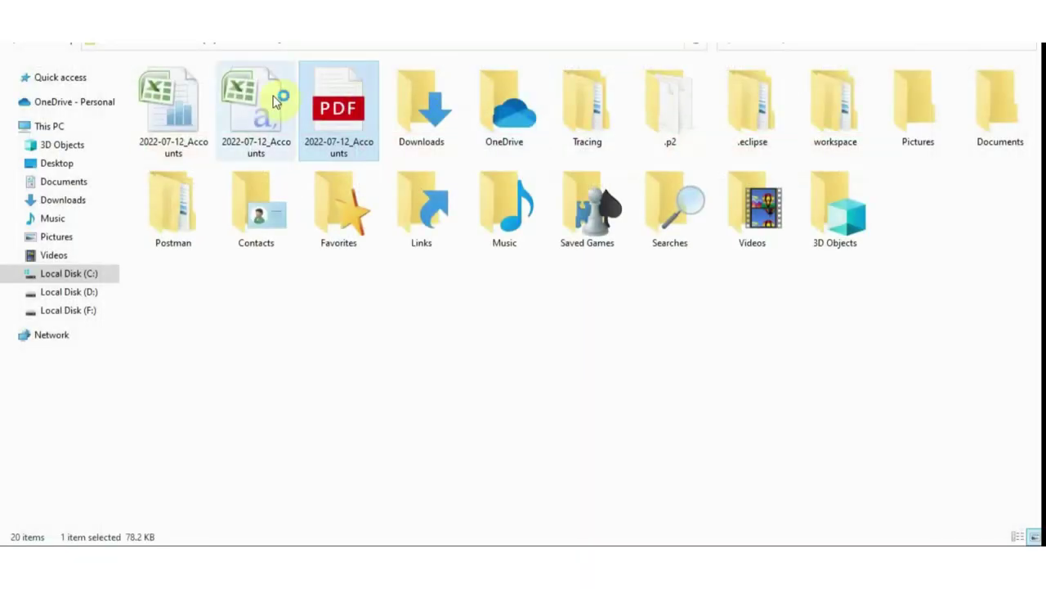
{"action": "left_click", "coordinate": [274, 99]}
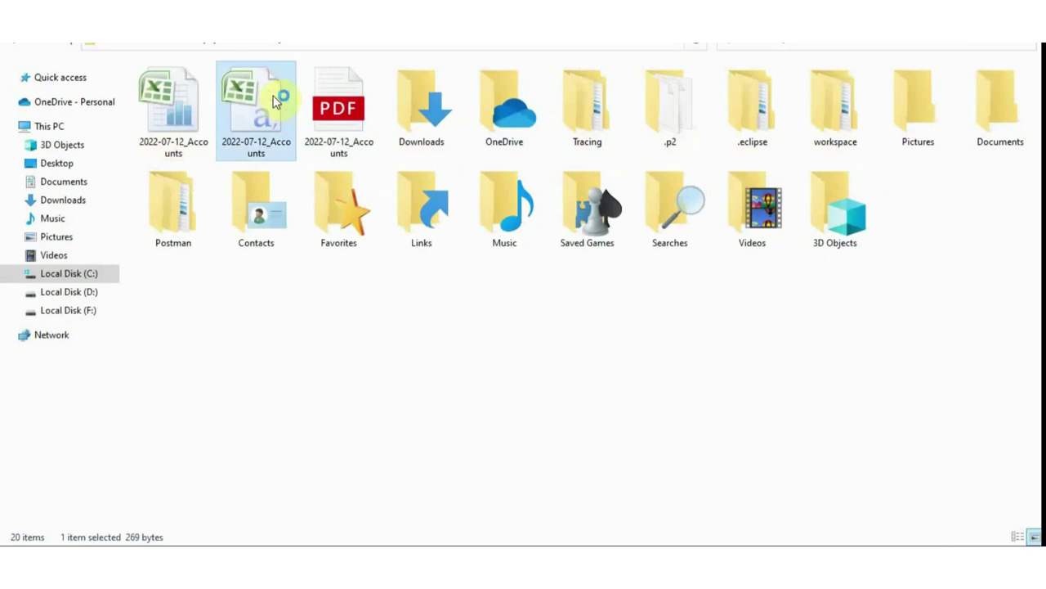
{"action": "double_click", "coordinate": [274, 100]}
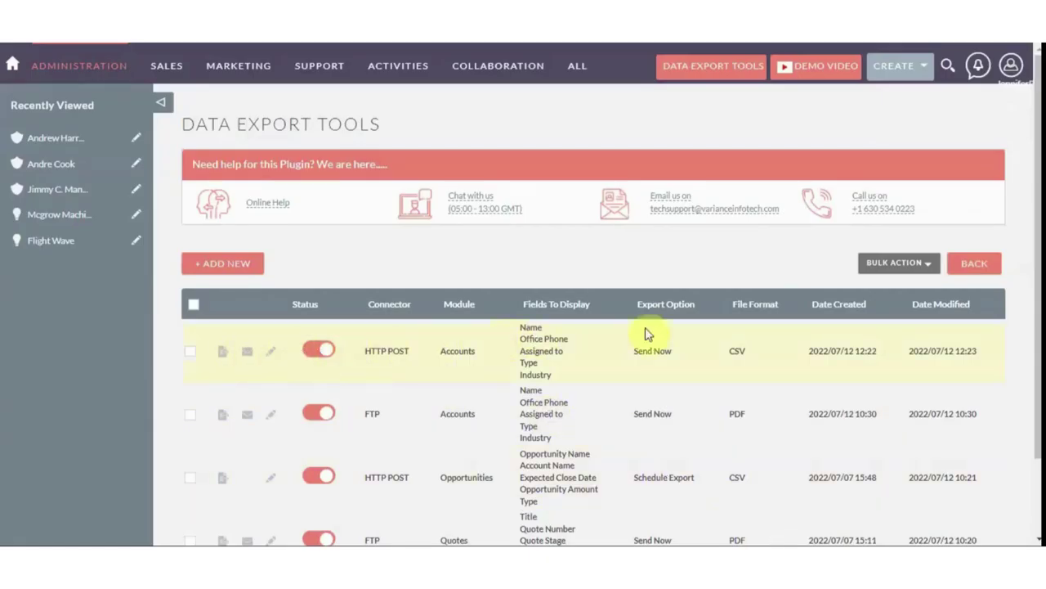
E-mail the HTTP POST Accounts export, acknowledge the sent notice, and go to Gmail
{"action": "left_click", "coordinate": [247, 351]}
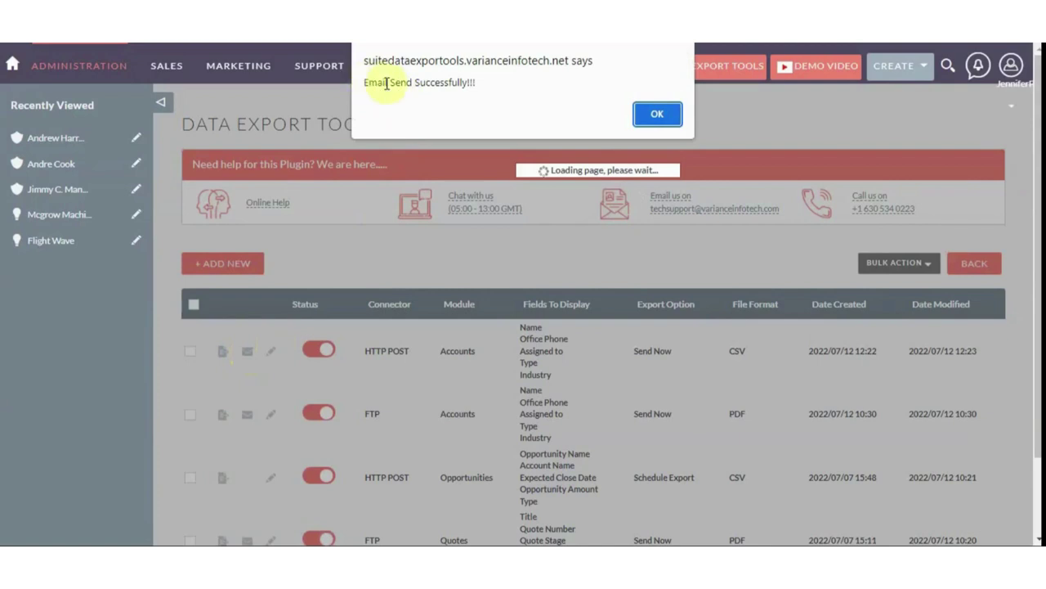
{"action": "left_click", "coordinate": [651, 117]}
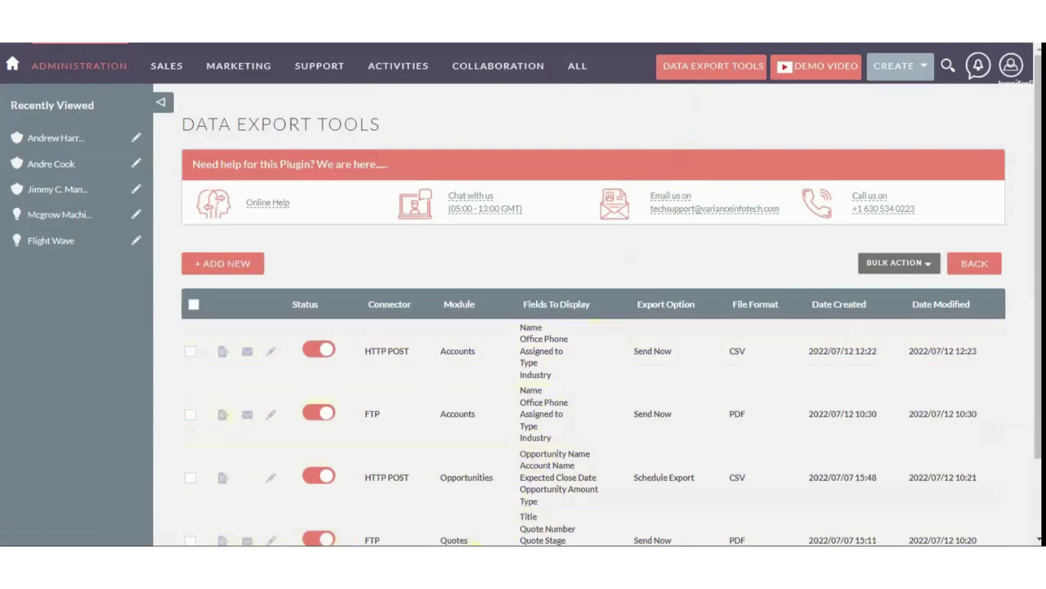
{"action": "left_click", "coordinate": [474, 490]}
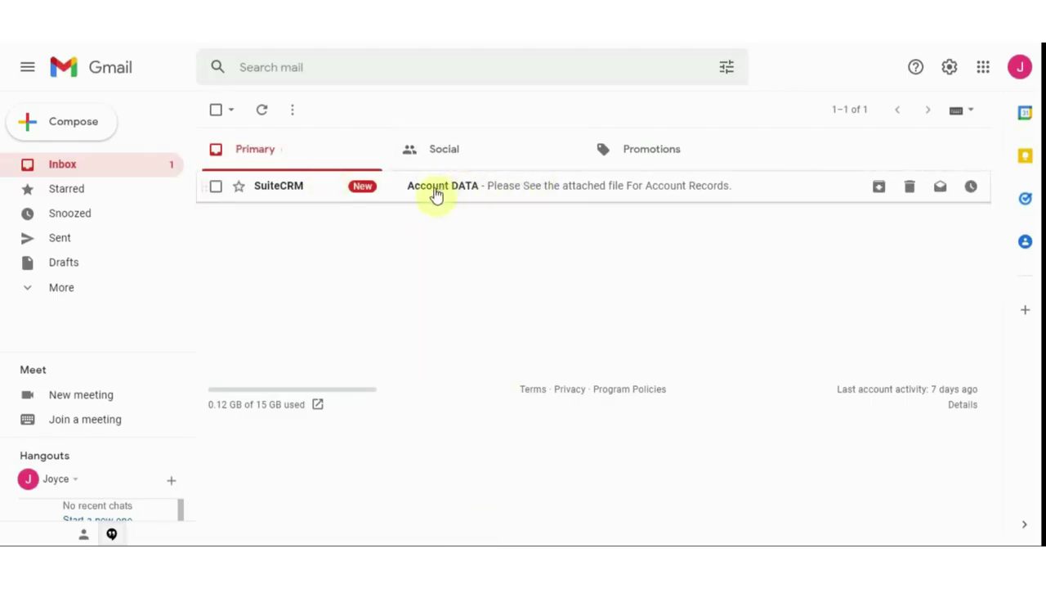
Switch Gmail accounts, refresh the inbox, and switch back to the other mailbox
{"action": "left_click", "coordinate": [1017, 75]}
{"action": "left_click", "coordinate": [1017, 76]}
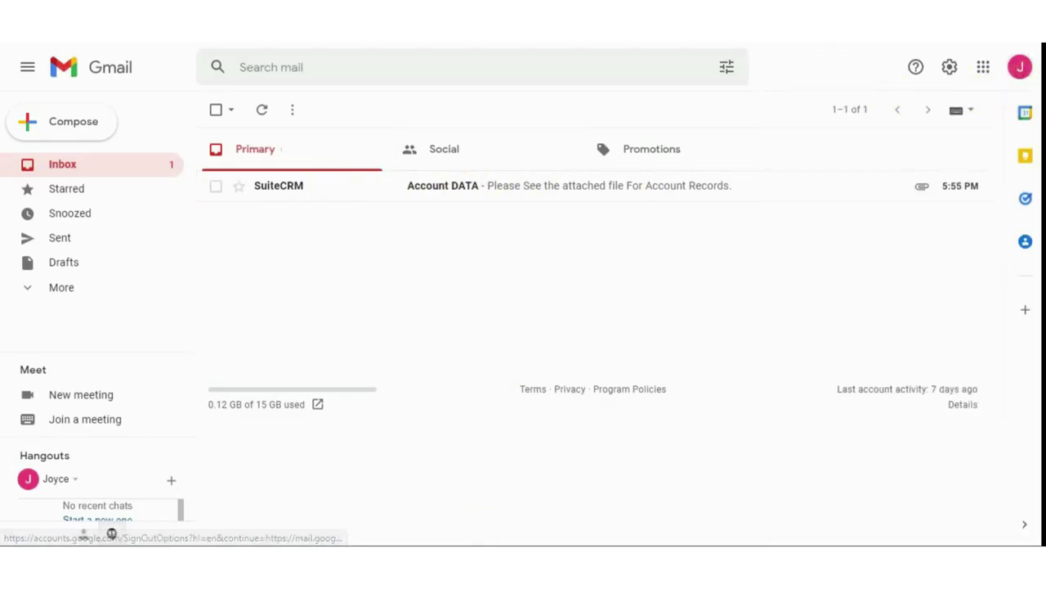
{"action": "left_click", "coordinate": [266, 110]}
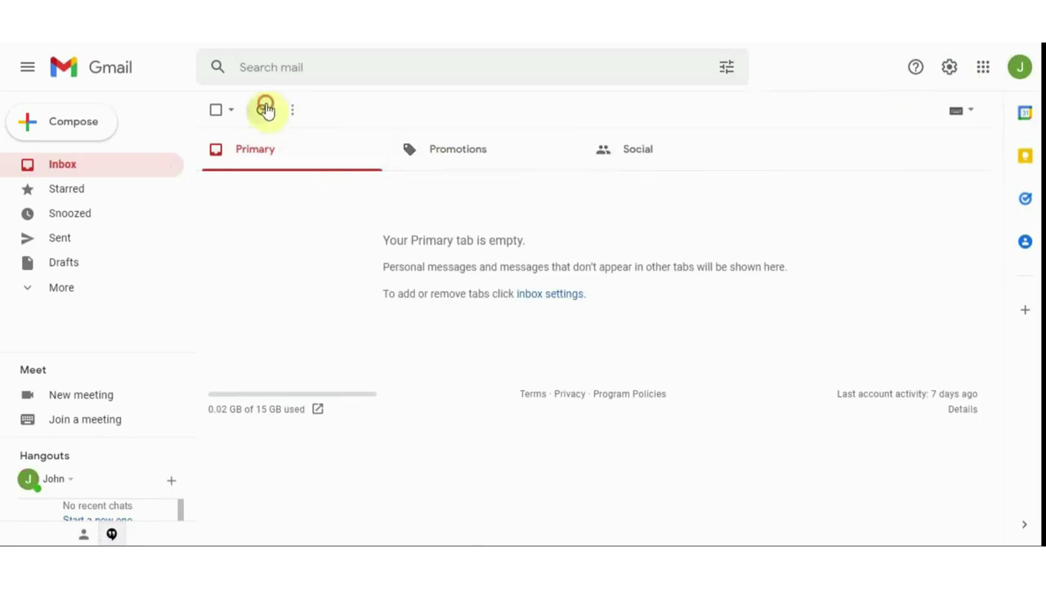
{"action": "left_click", "coordinate": [1010, 76]}
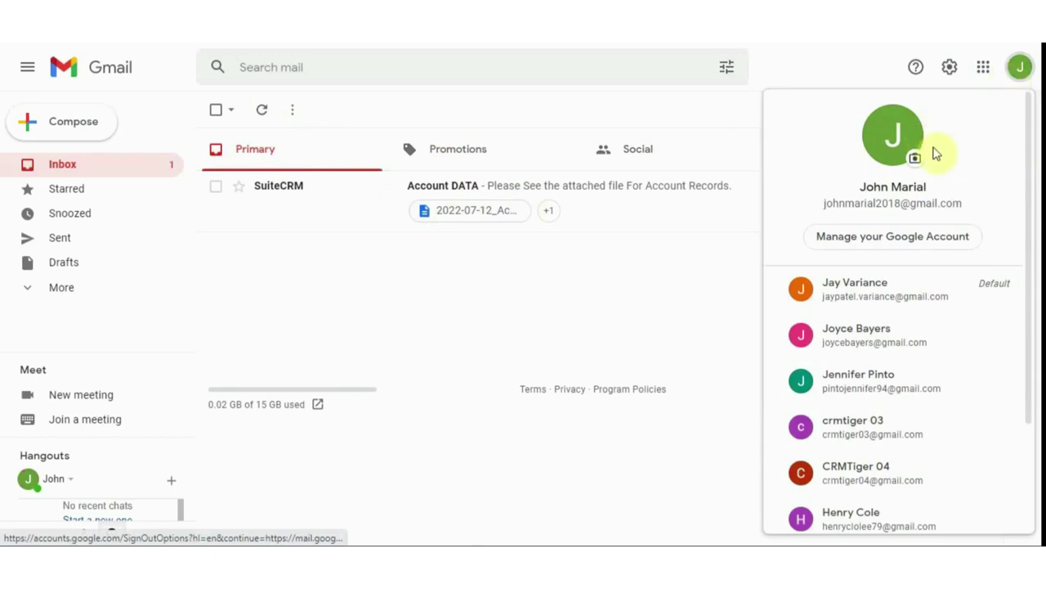
{"action": "left_click", "coordinate": [1019, 72]}
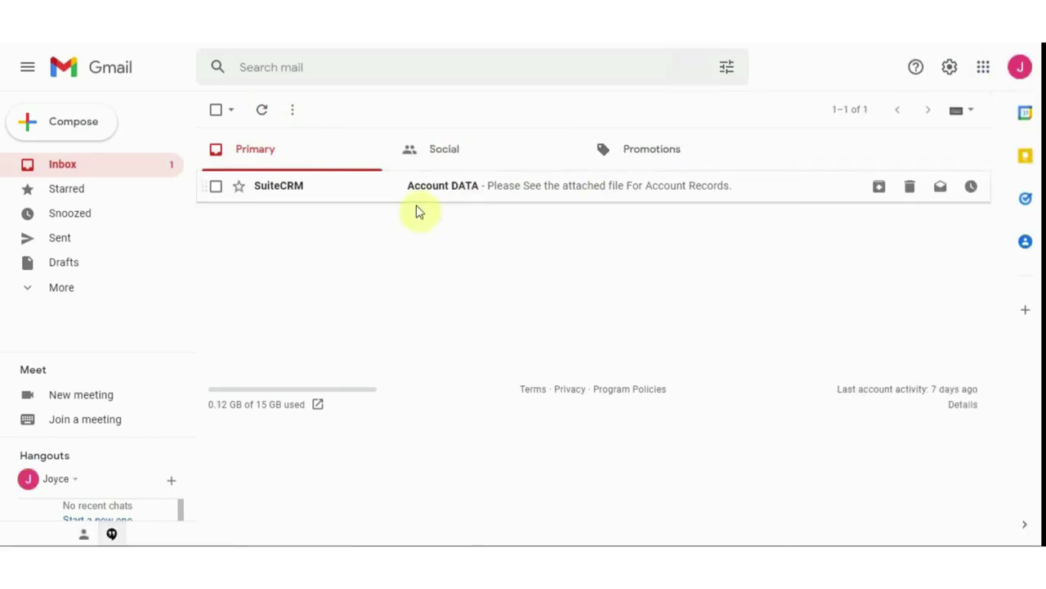
Open the 'Account DATA' e-mail and preview its 2022-07-12_Accounts.csv attachment
{"action": "left_click", "coordinate": [461, 183]}
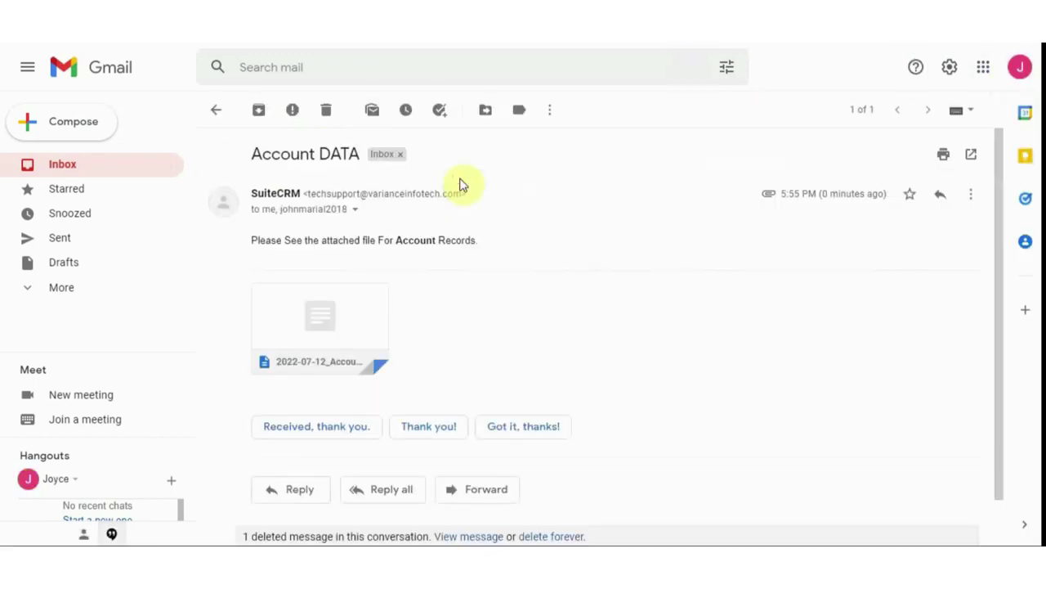
{"action": "left_click", "coordinate": [331, 313]}
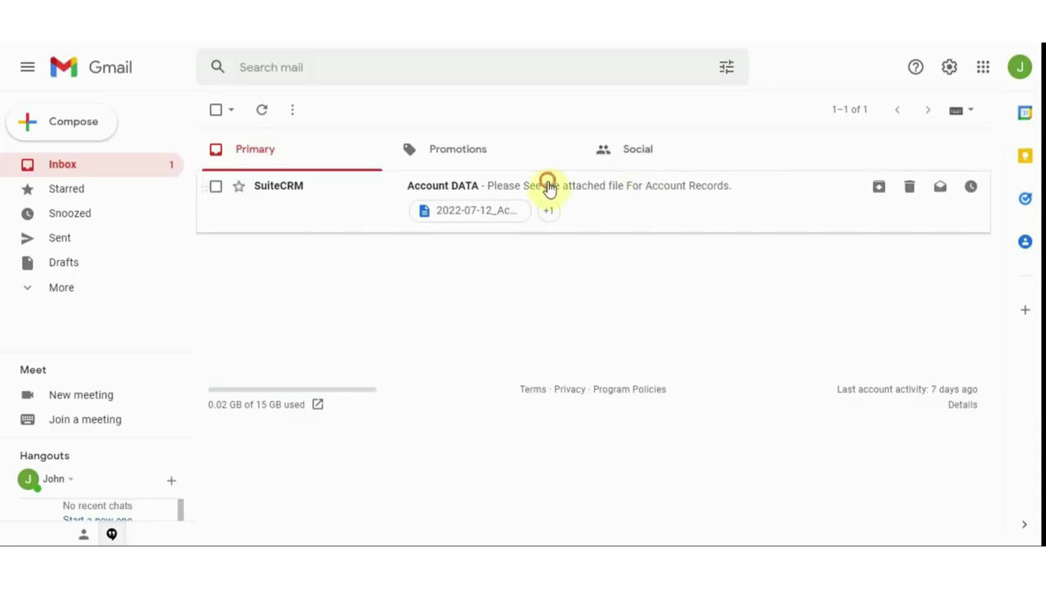
{"action": "left_click", "coordinate": [547, 186]}
{"action": "left_click", "coordinate": [316, 323]}
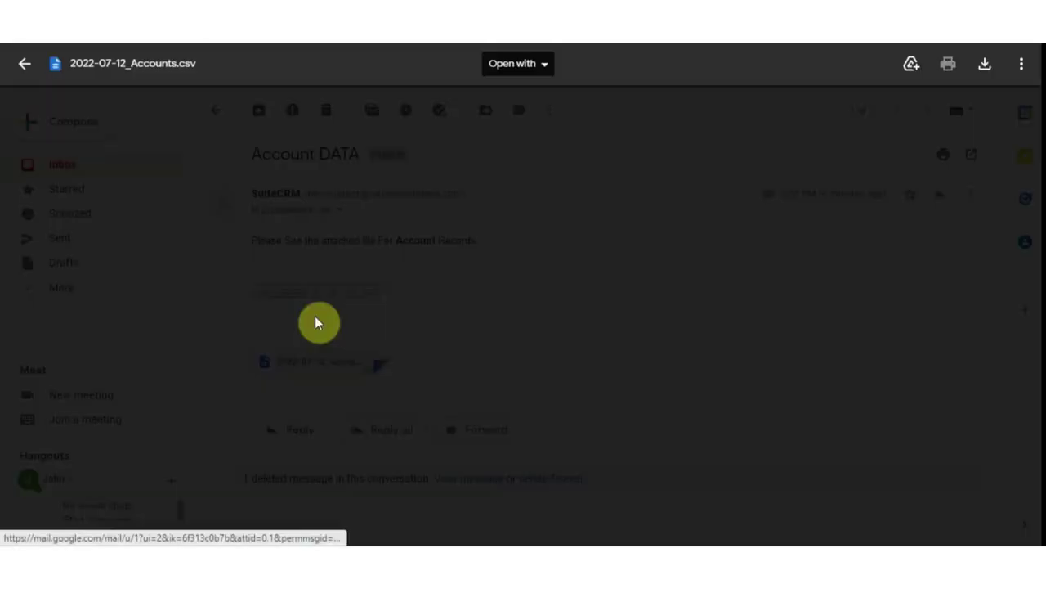